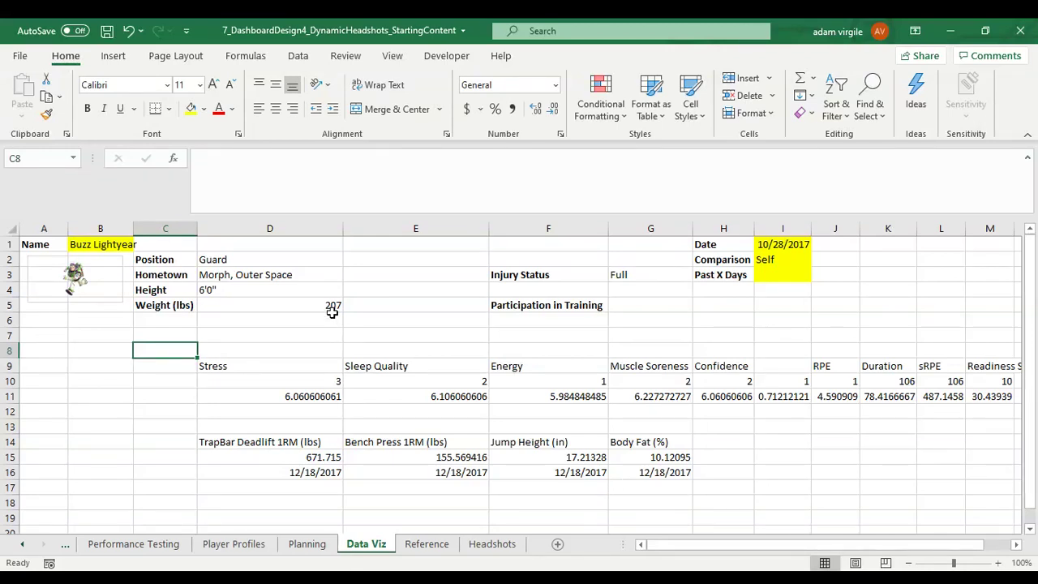
Check the headshot picture's lookup formula, then enter a different athlete's name in B1
click(106, 276)
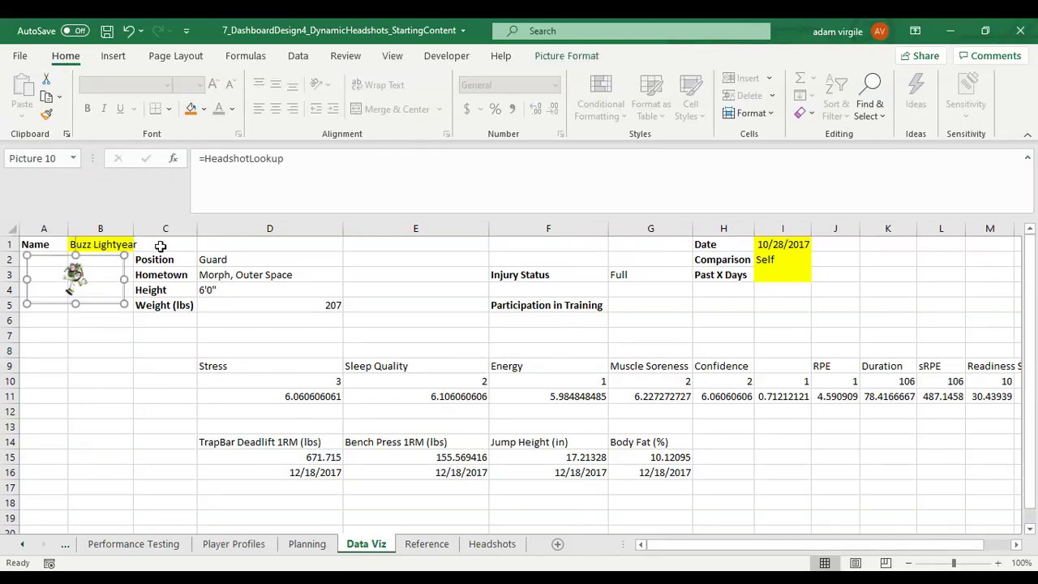
click(125, 245)
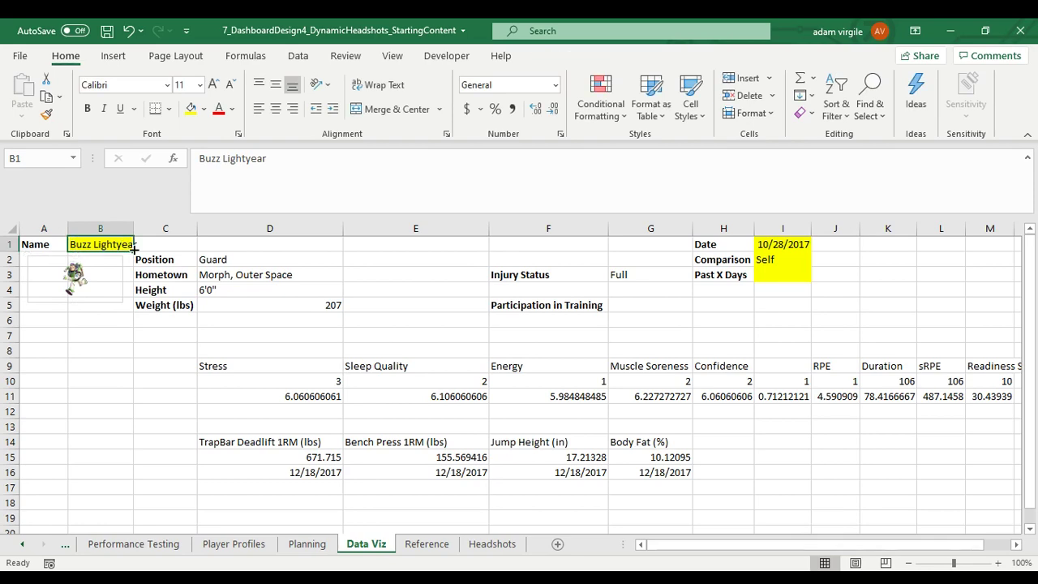
text(Lisa Simpson)
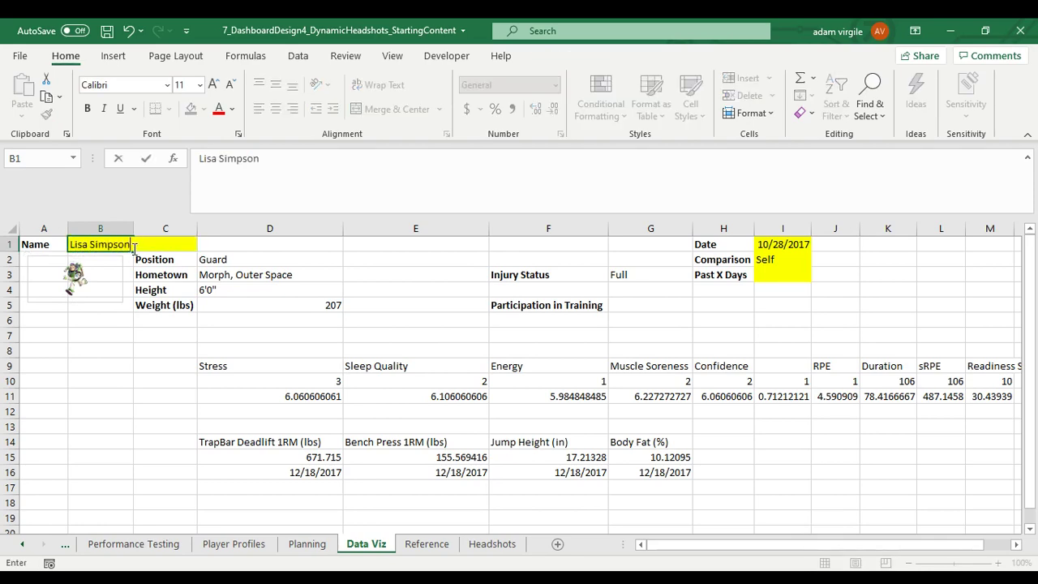
key(Return)
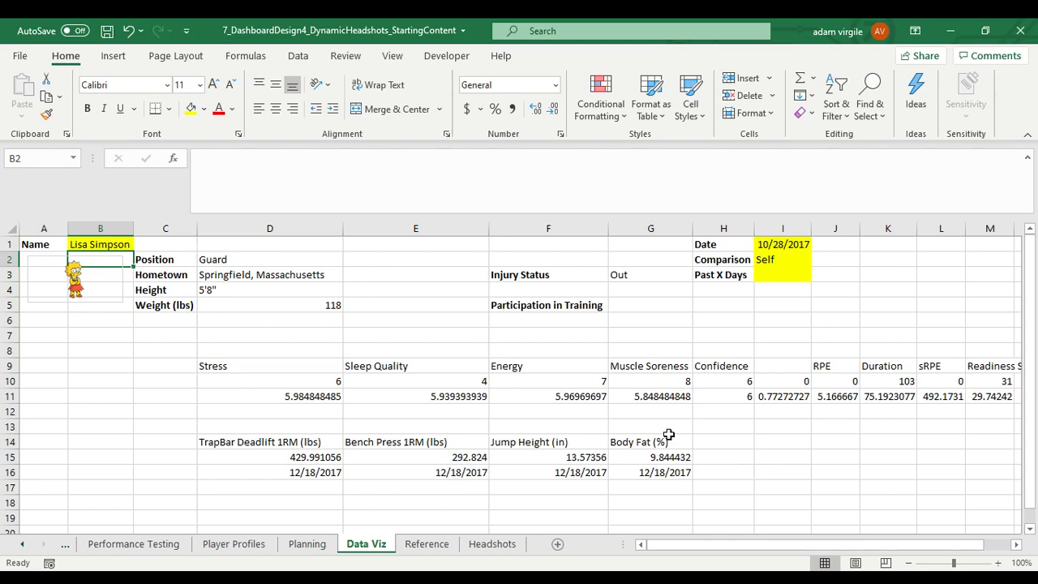
Review the Planning sheet's Readiness and Performance Over Time Graph blocks and the Metric Picker cell
click(308, 544)
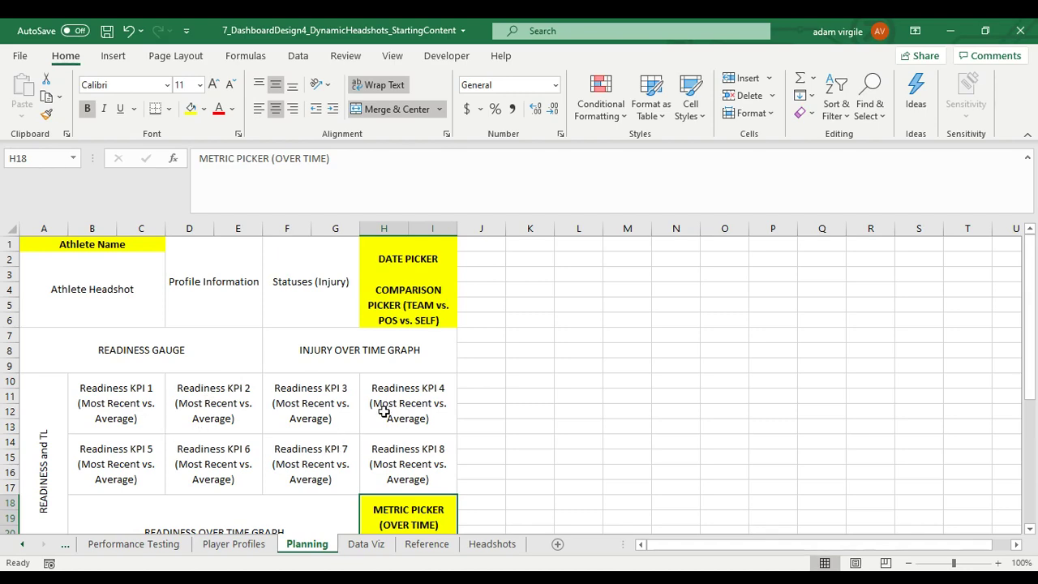
scroll(240, 355, down, 3)
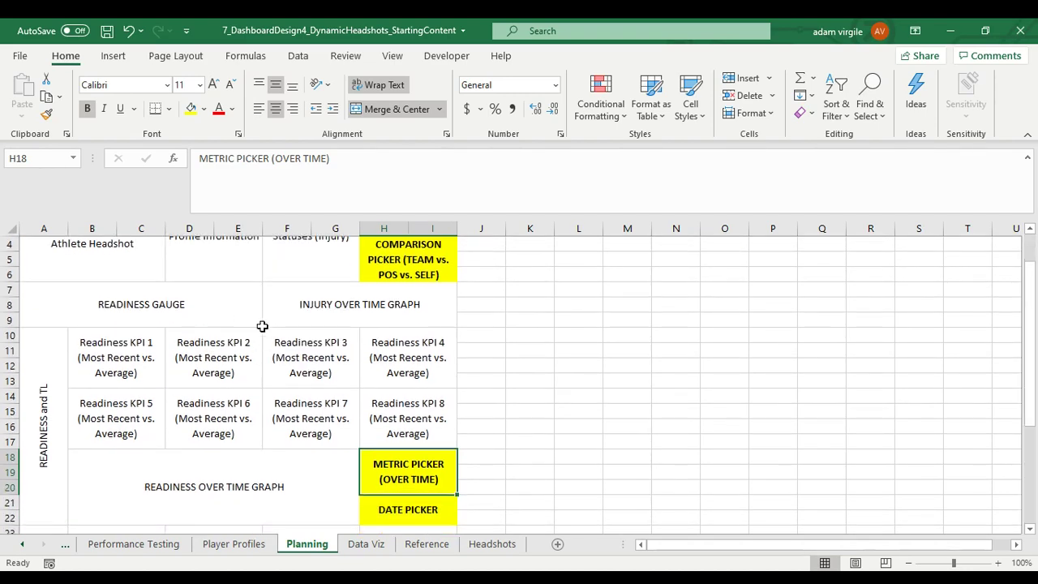
click(281, 398)
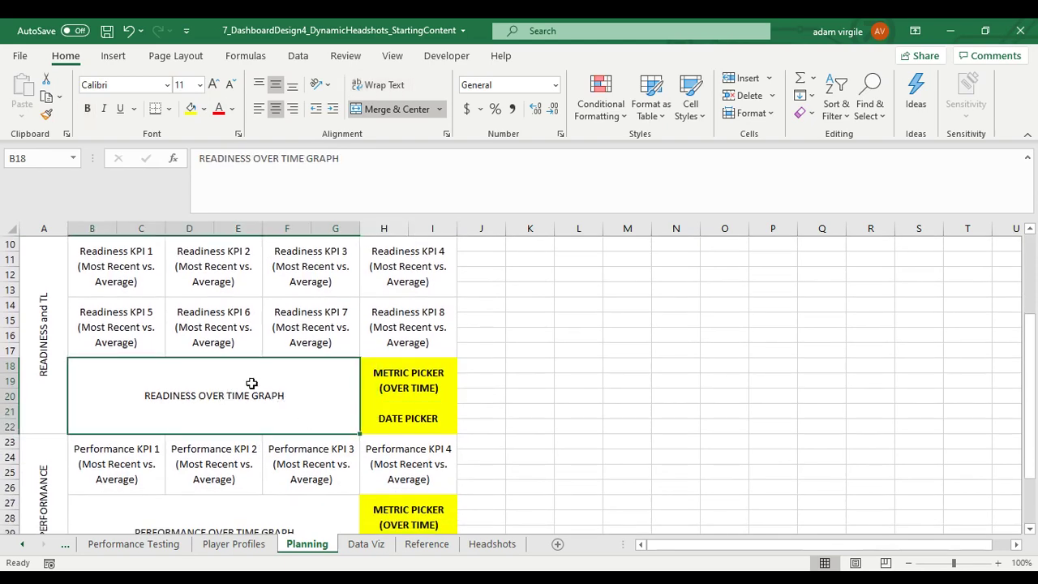
scroll(285, 393, down, 2)
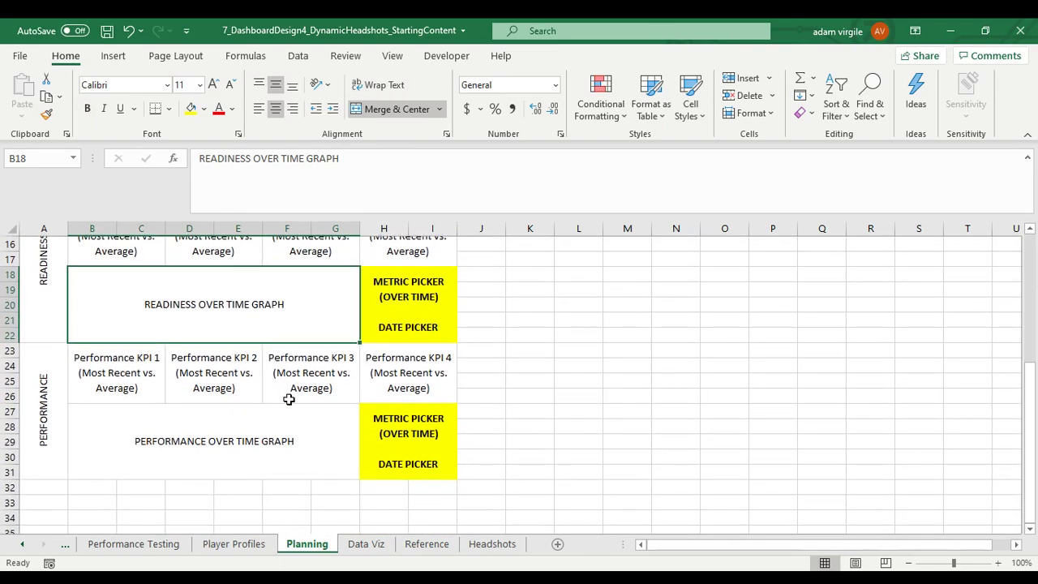
click(301, 446)
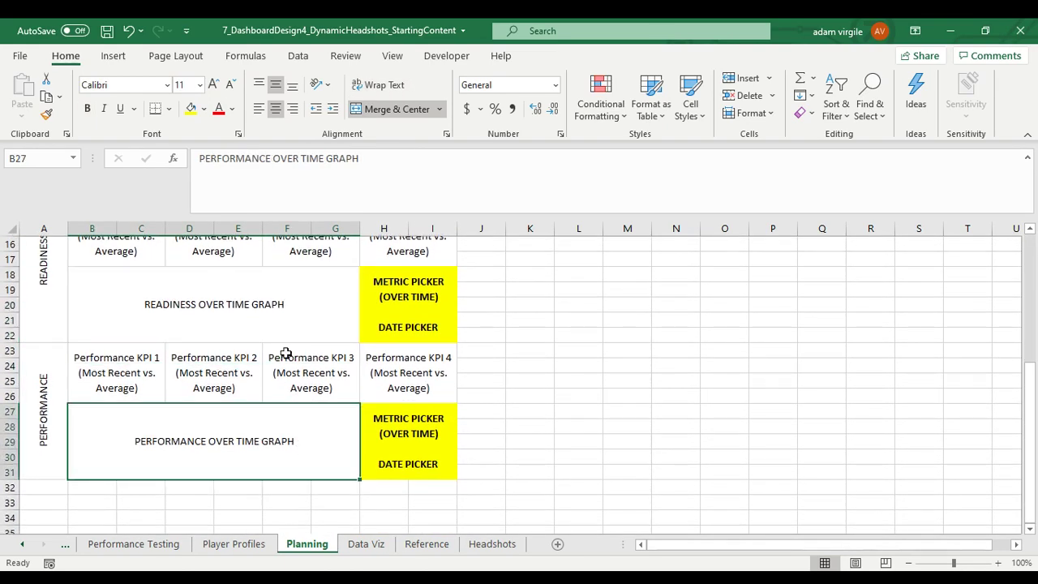
scroll(291, 415, up, 1)
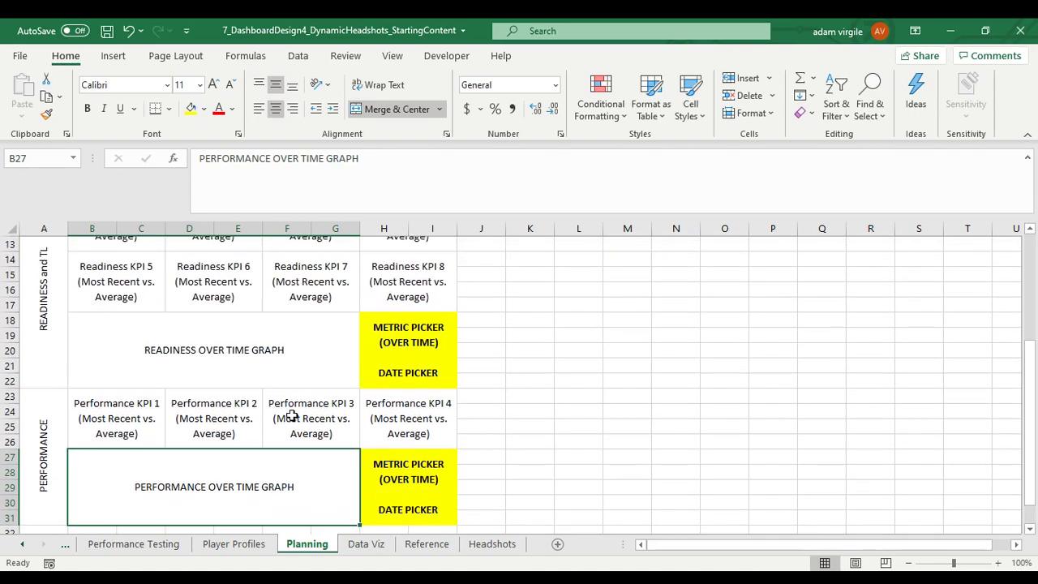
click(412, 336)
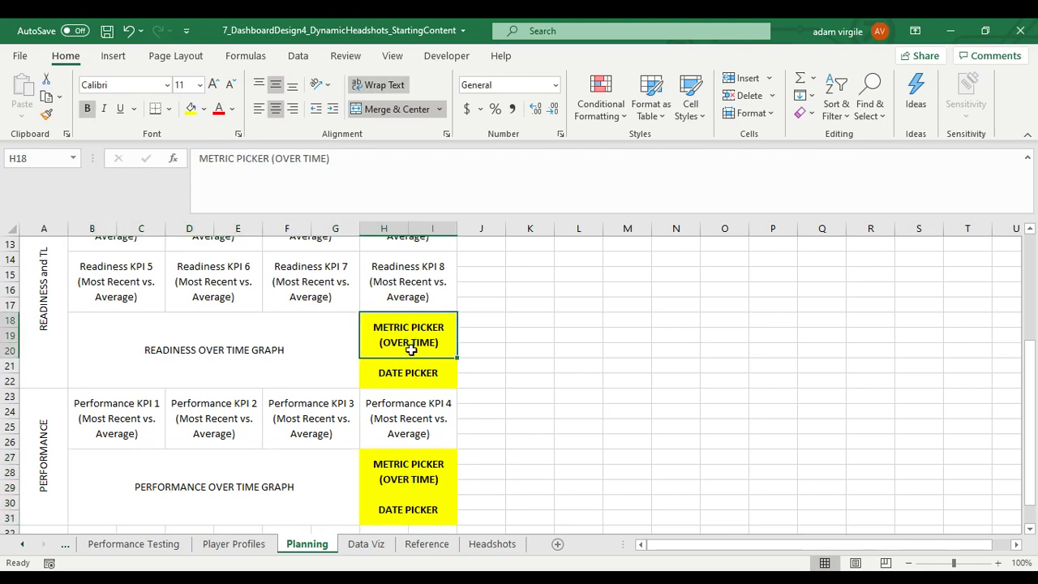
click(324, 351)
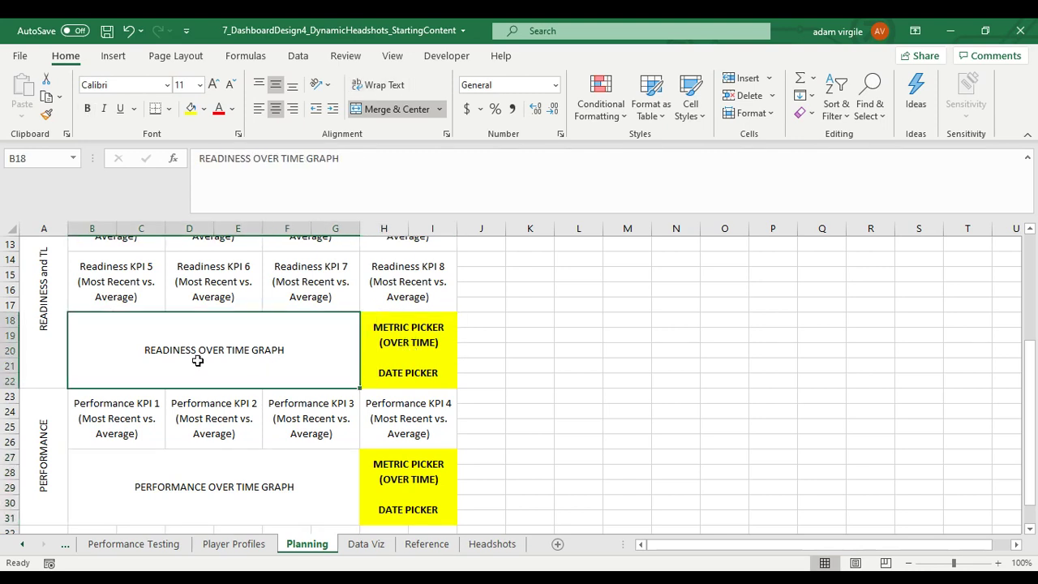
scroll(236, 383, up, 1)
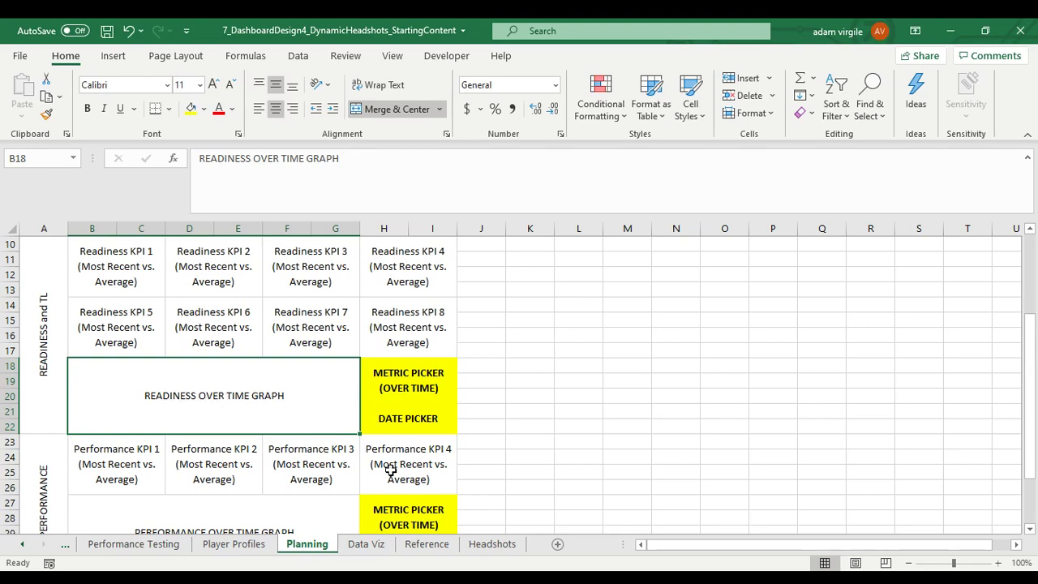
Compare the Reference comparison options Self, Team, Position with Data Viz cell I2
click(426, 544)
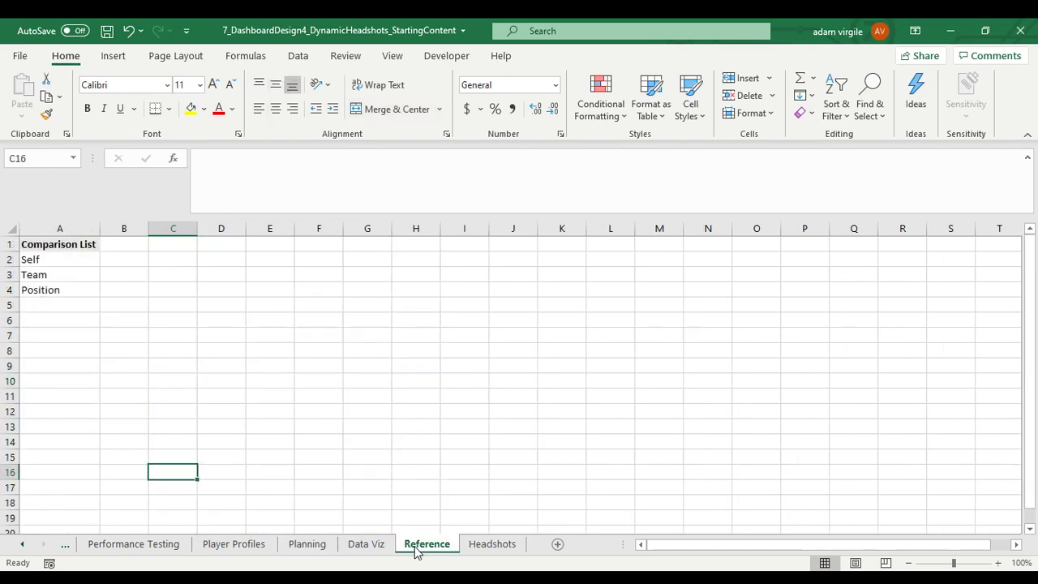
drag(81, 252, 81, 282)
click(365, 544)
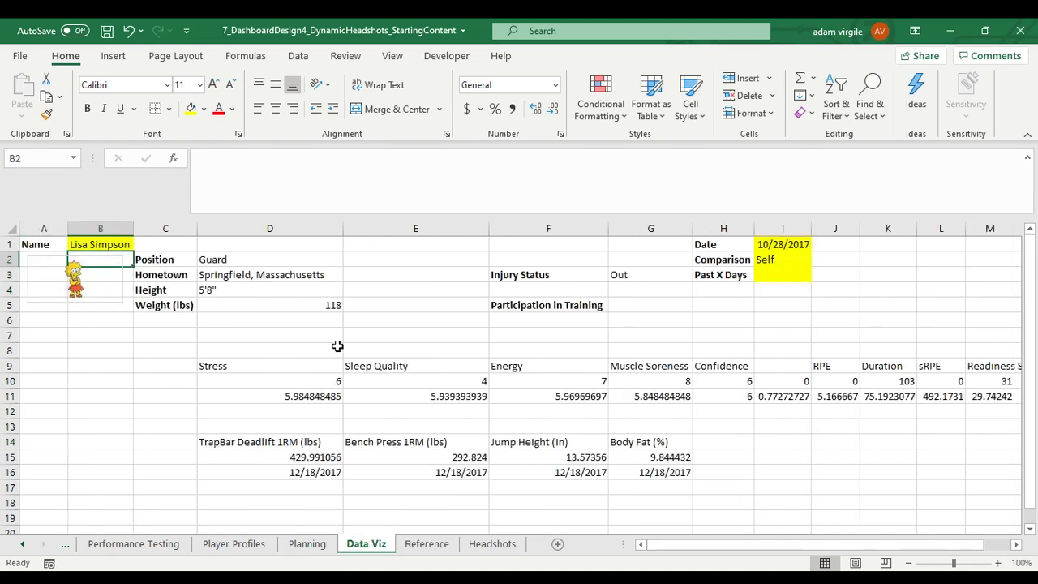
click(769, 260)
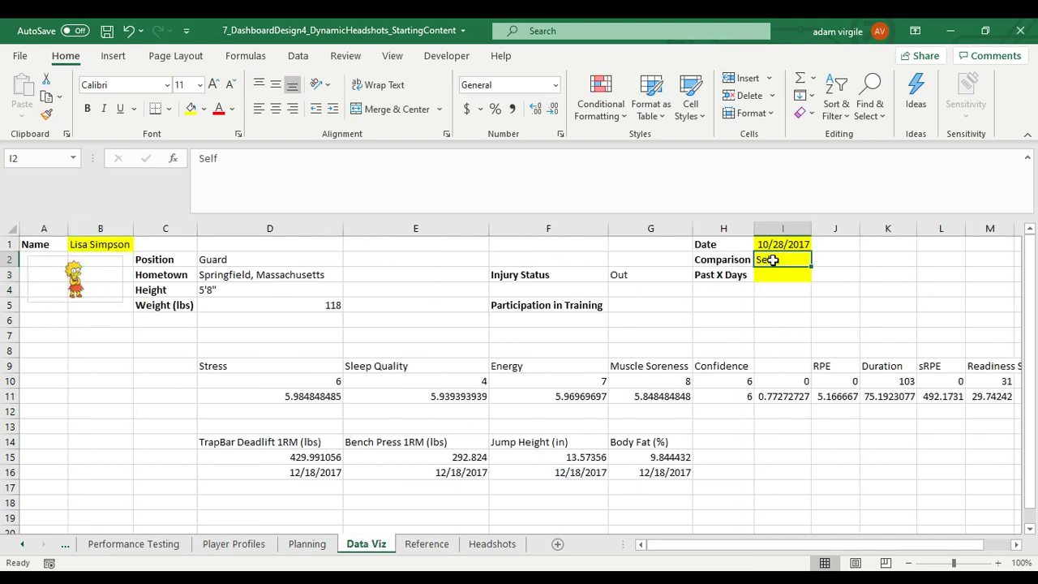
click(438, 544)
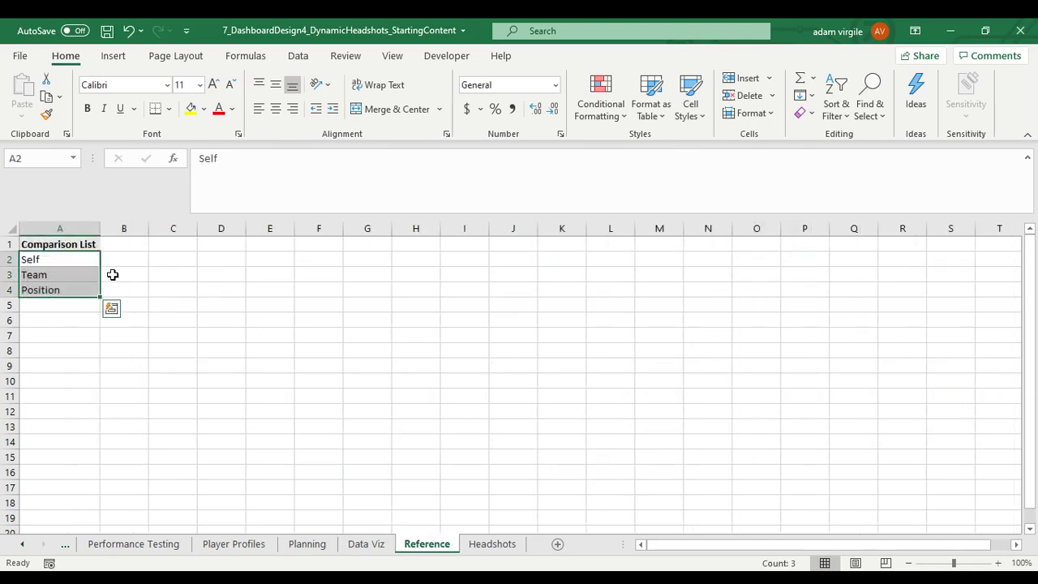
Enter a bold 'Readiness OT Graph' header in Reference C1 and AutoFit column C
click(154, 245)
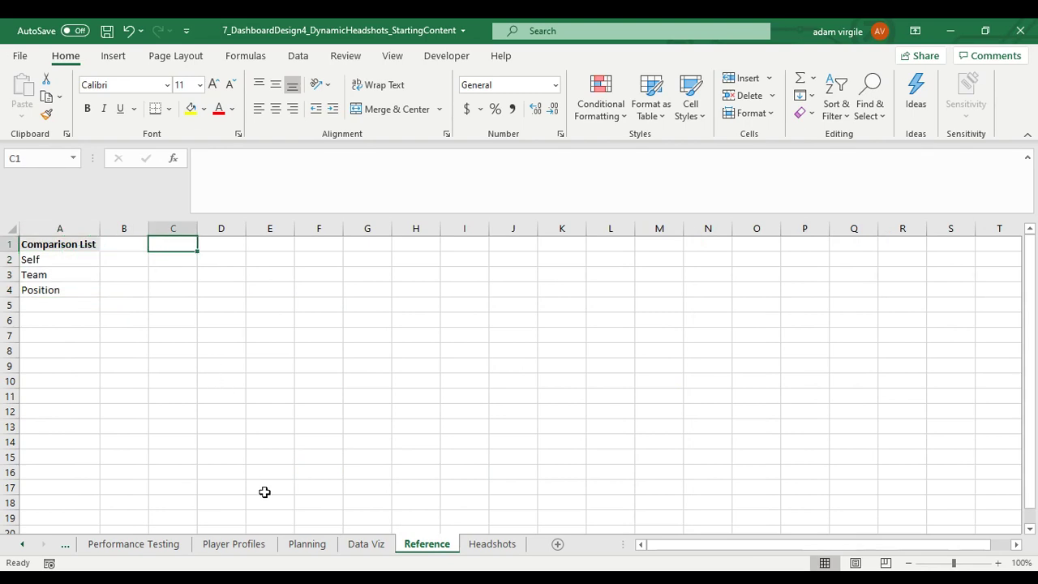
text(Readiness OT)
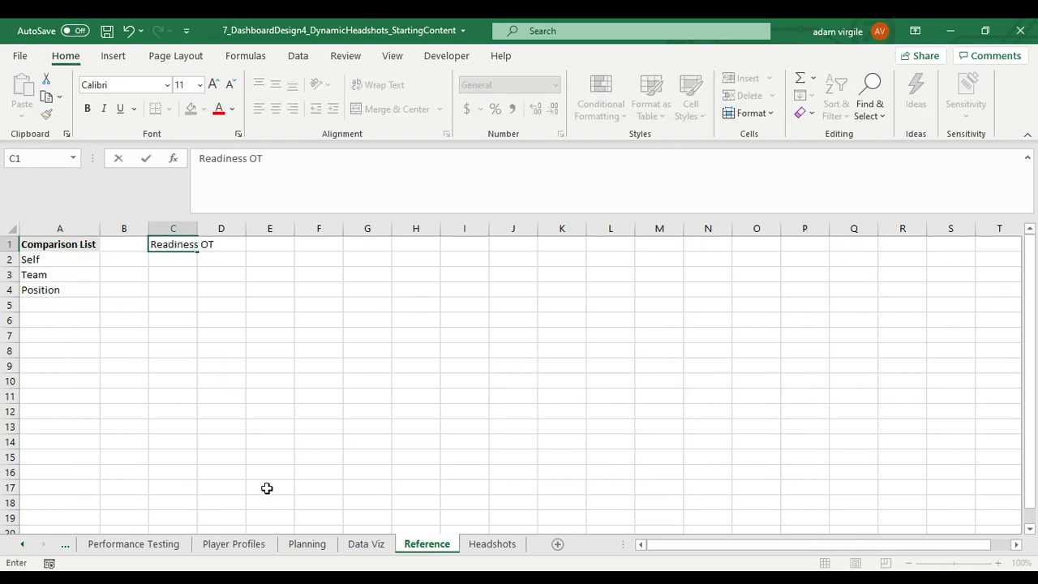
text( Grap)
key(Return)
key(Up)
click(336, 185)
text(h)
key(Return)
click(178, 245)
key(ctrl+b)
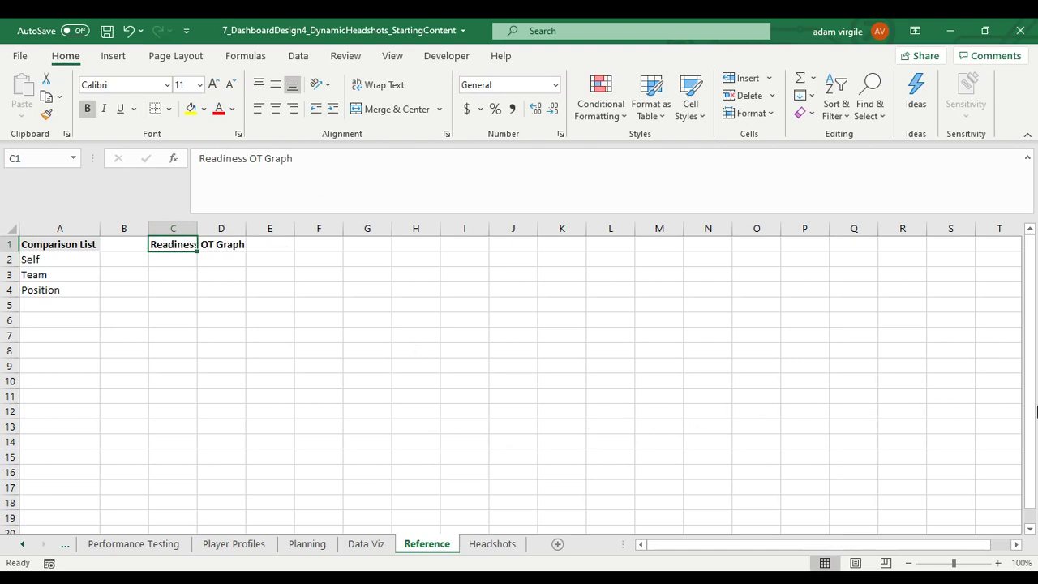
click(203, 109)
key(Escape)
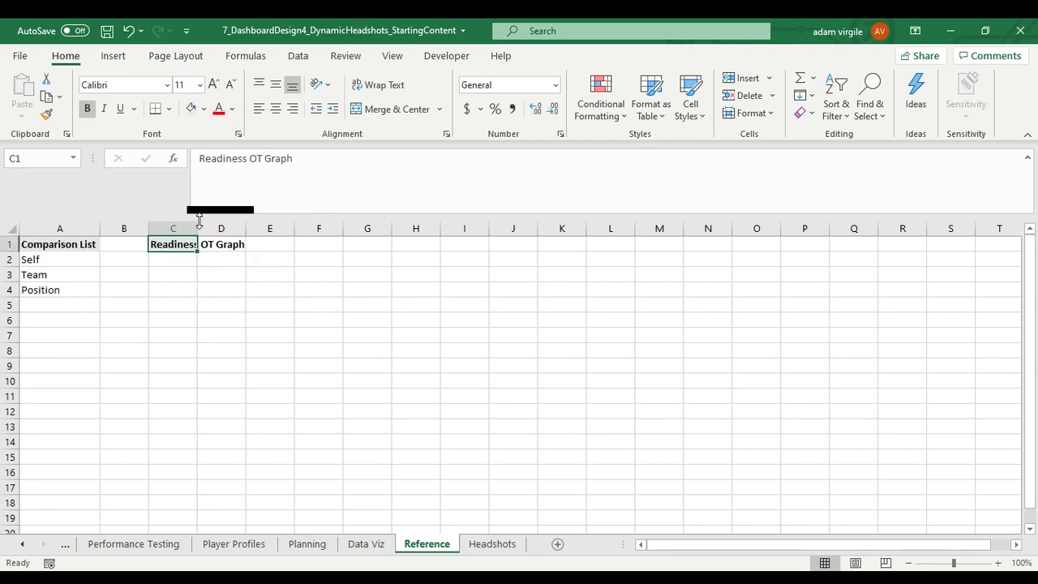
double_click(198, 219)
Copy the header to E1, change it to 'Performance OT Graph', and widen column E
key(ctrl+c)
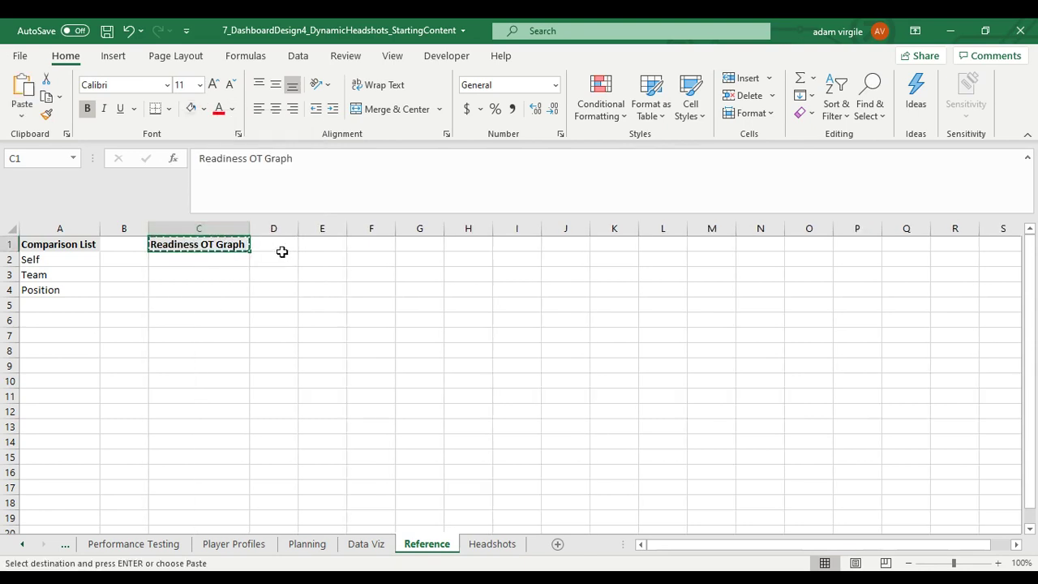
click(321, 248)
key(ctrl+v)
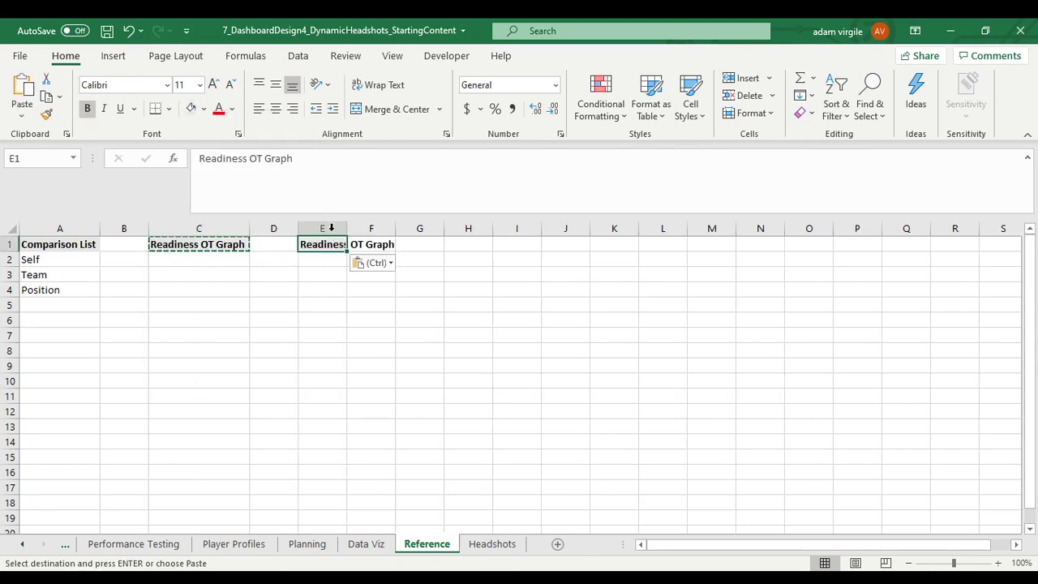
drag(249, 159, 334, 164)
click(252, 165)
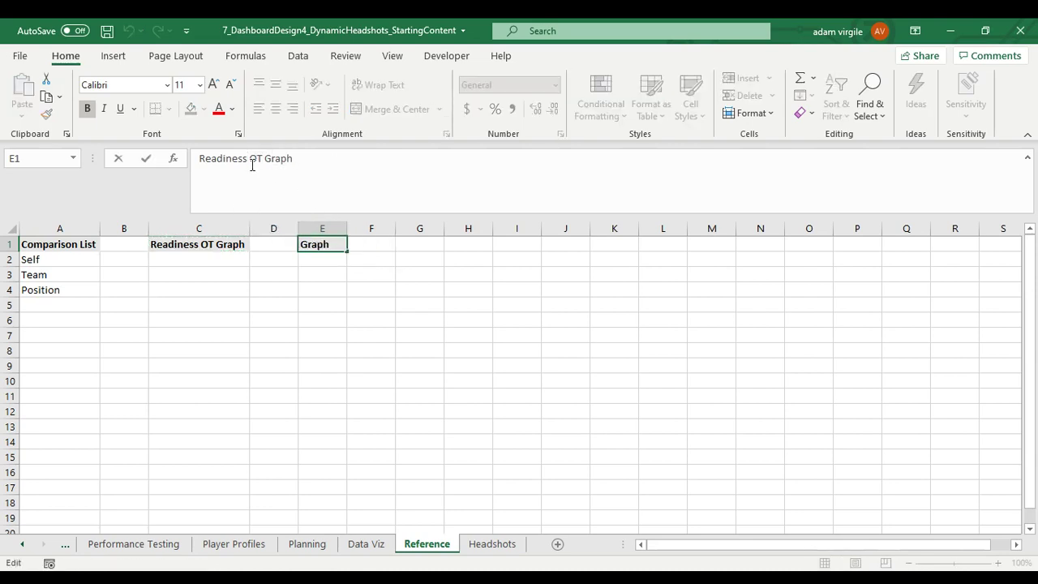
drag(247, 159, 167, 159)
text(Performan)
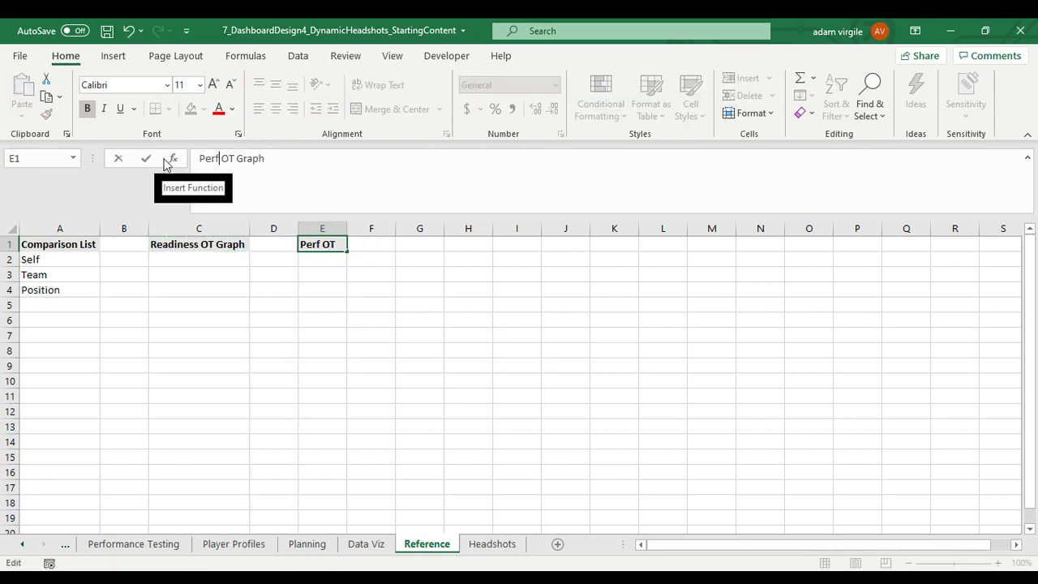
text(ce)
key(Return)
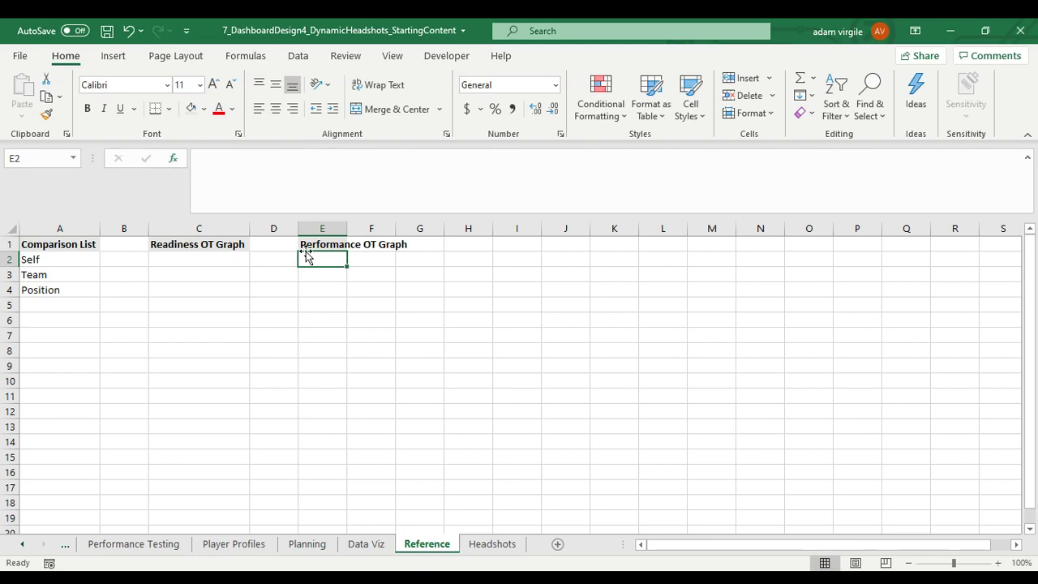
drag(348, 228, 413, 228)
click(278, 288)
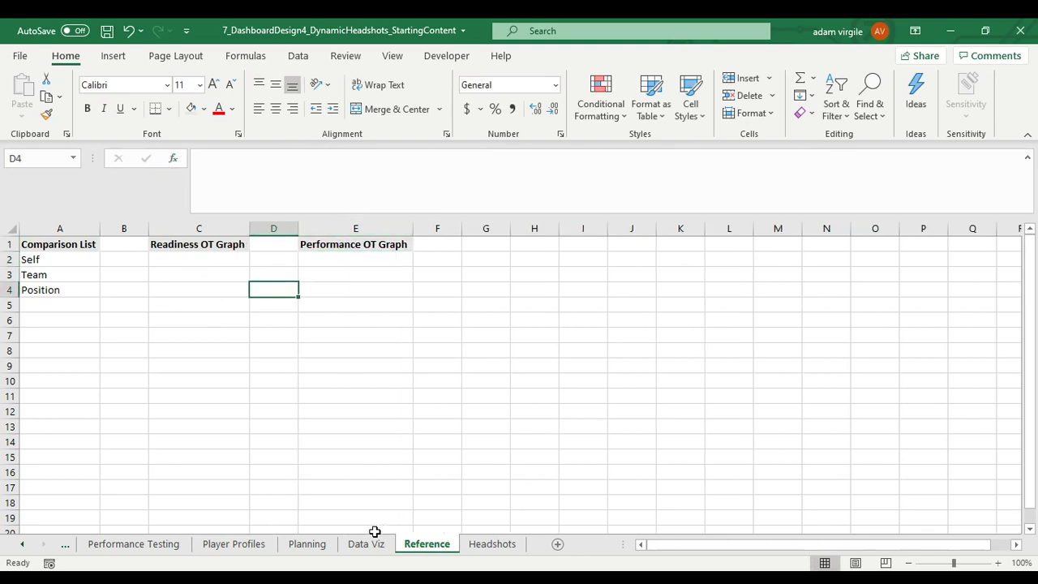
Copy Data Viz headers Stress through Confidence and paste them transposed into Reference C2:C6
click(208, 260)
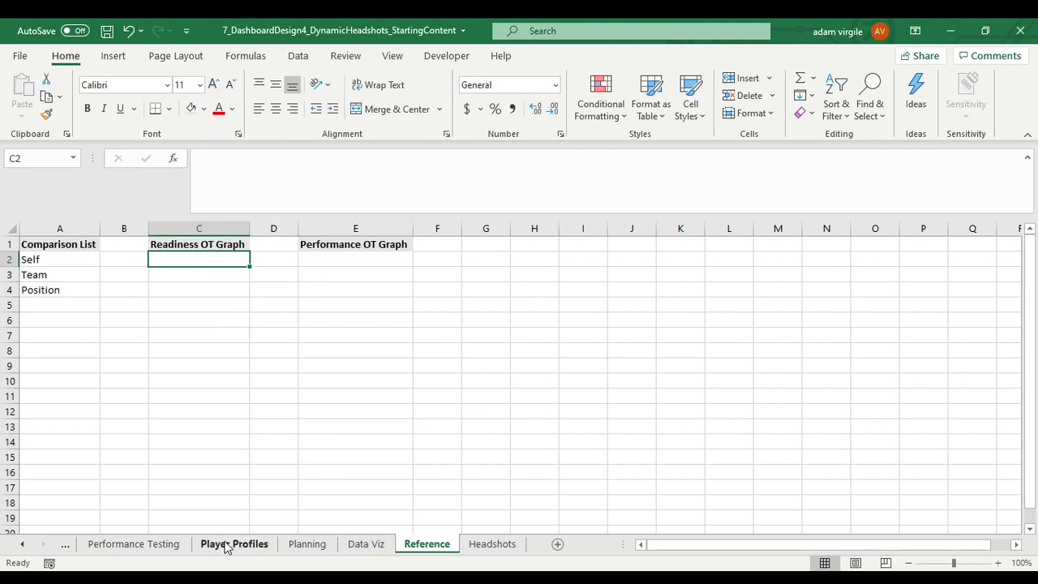
click(63, 544)
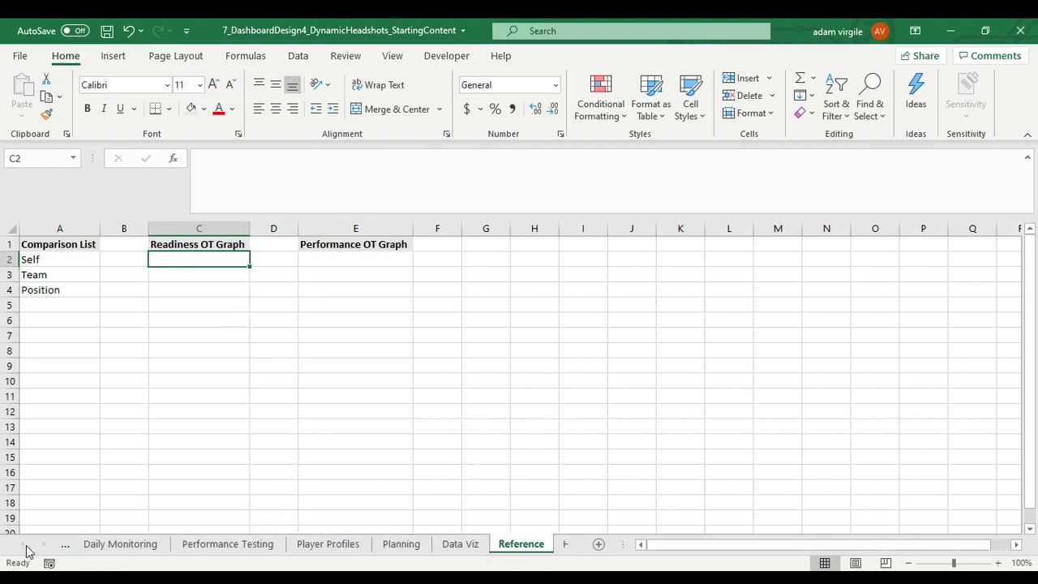
click(122, 543)
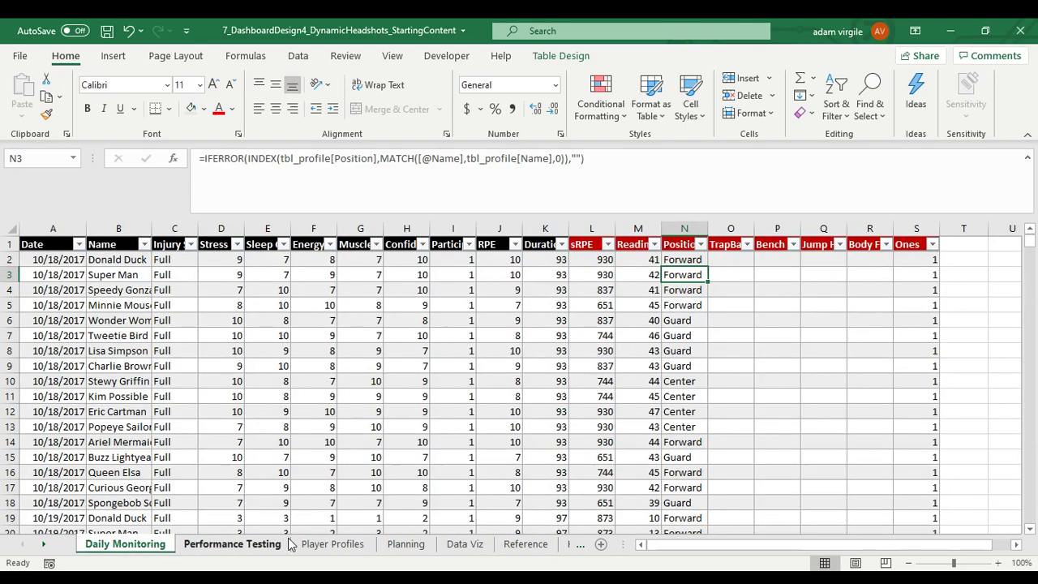
click(465, 544)
drag(236, 366, 722, 368)
right_click(721, 366)
click(763, 153)
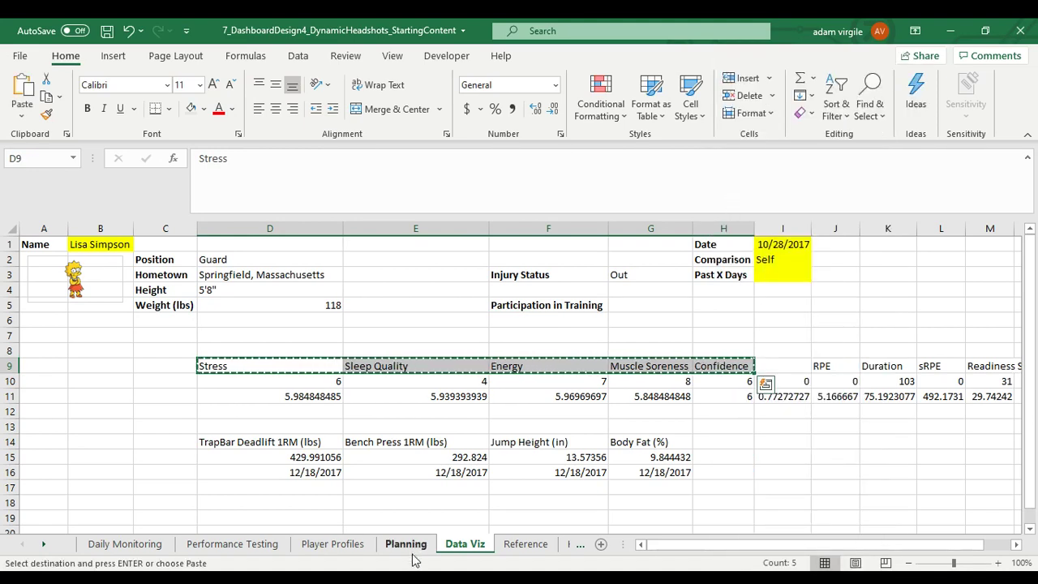
click(524, 543)
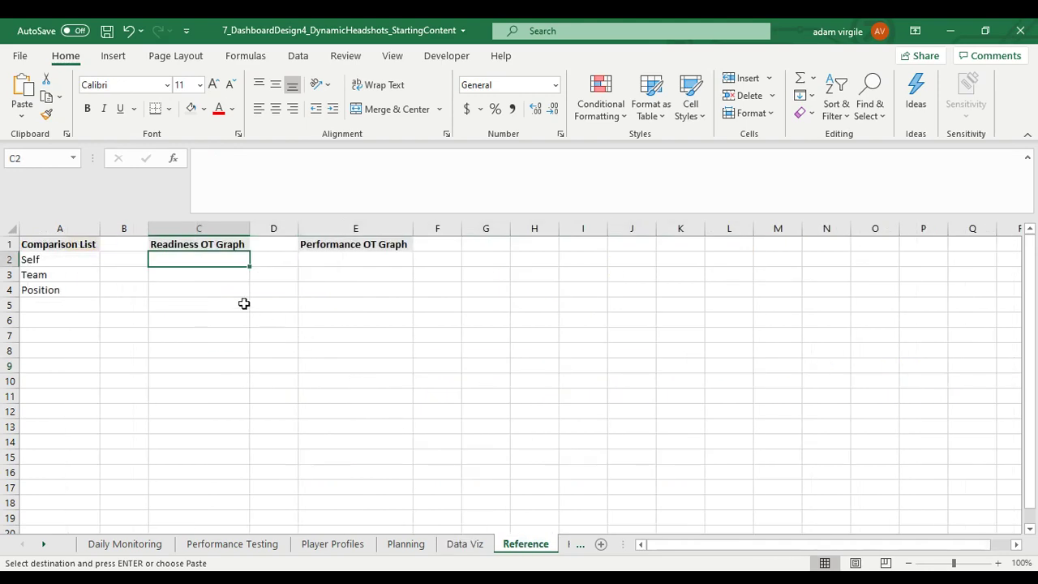
right_click(219, 260)
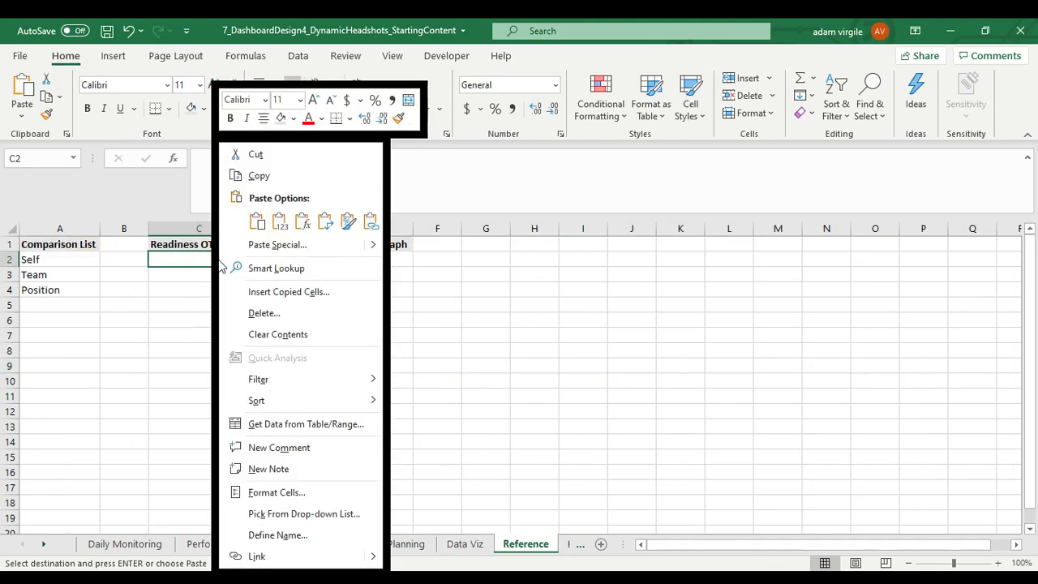
click(324, 221)
click(325, 223)
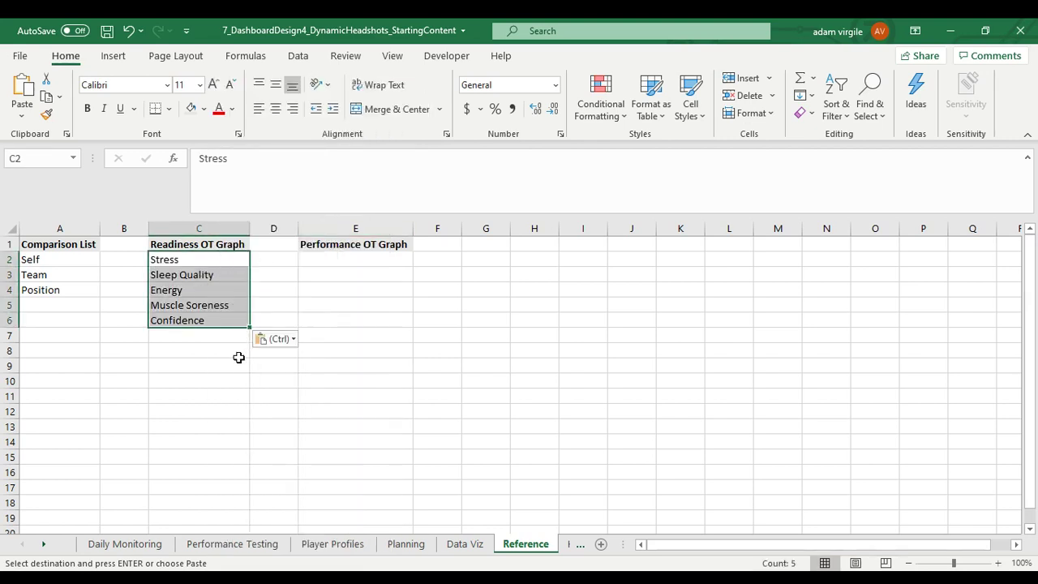
click(214, 258)
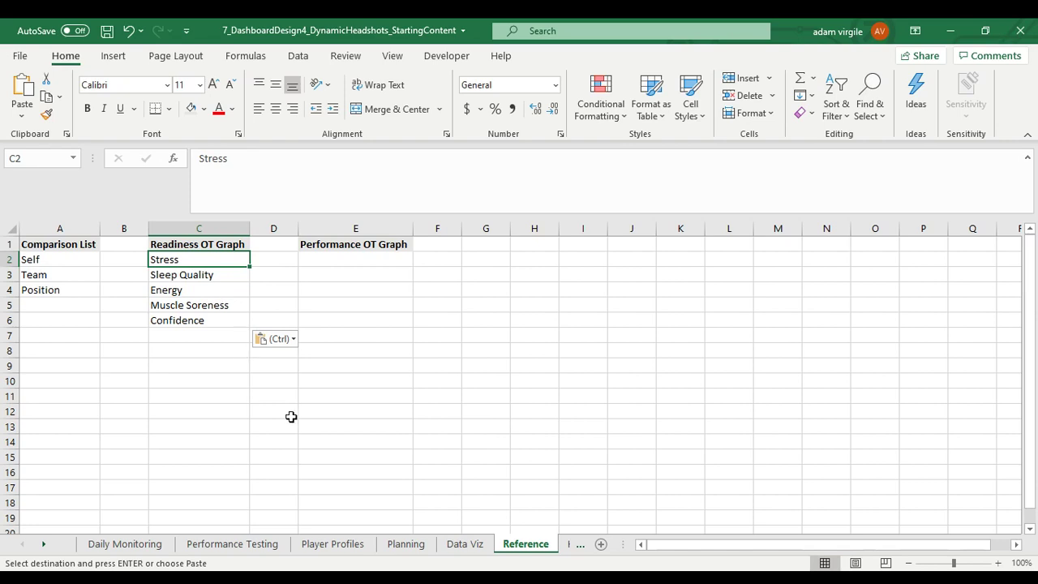
Copy RPE, Duration and sRPE from Data Viz and paste them transposed into Reference C7:C9
click(454, 546)
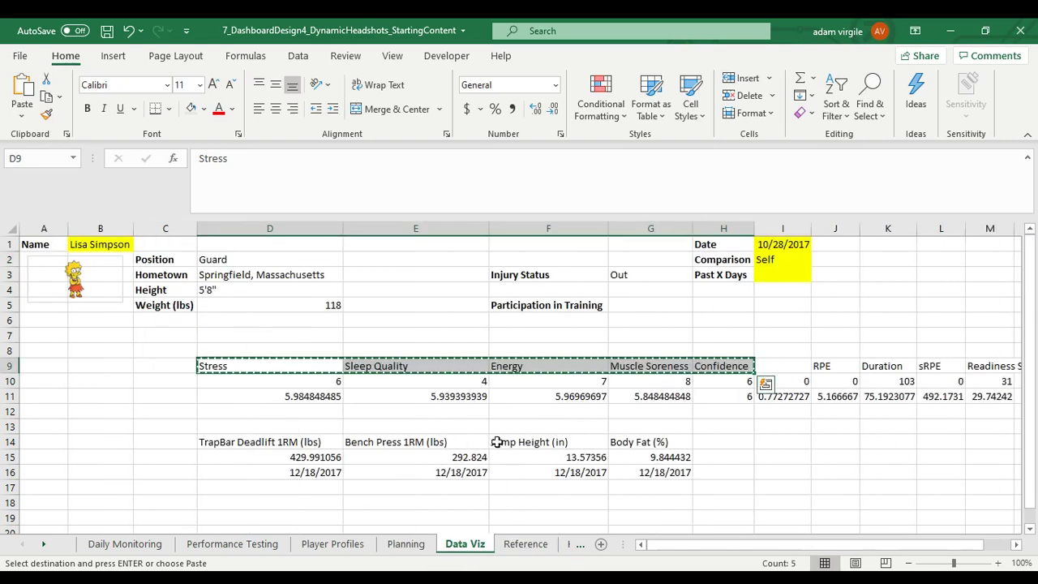
drag(821, 366, 938, 363)
right_click(938, 363)
click(791, 104)
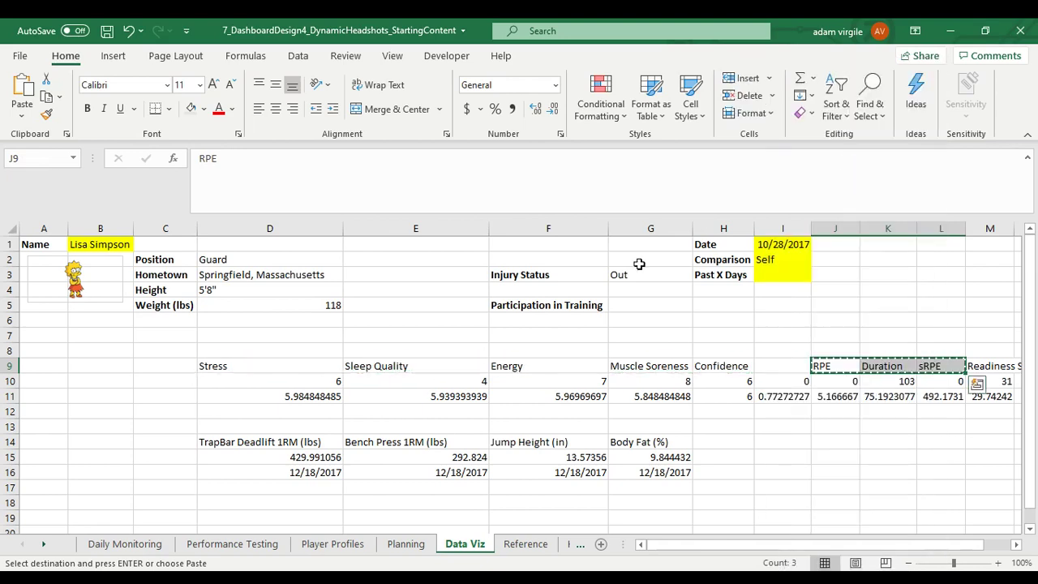
click(399, 544)
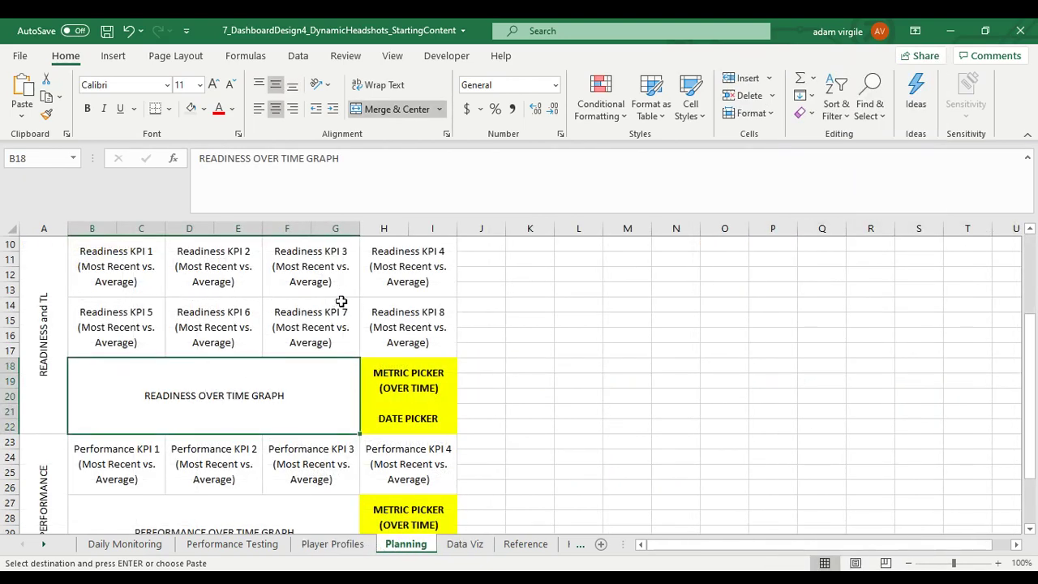
click(466, 547)
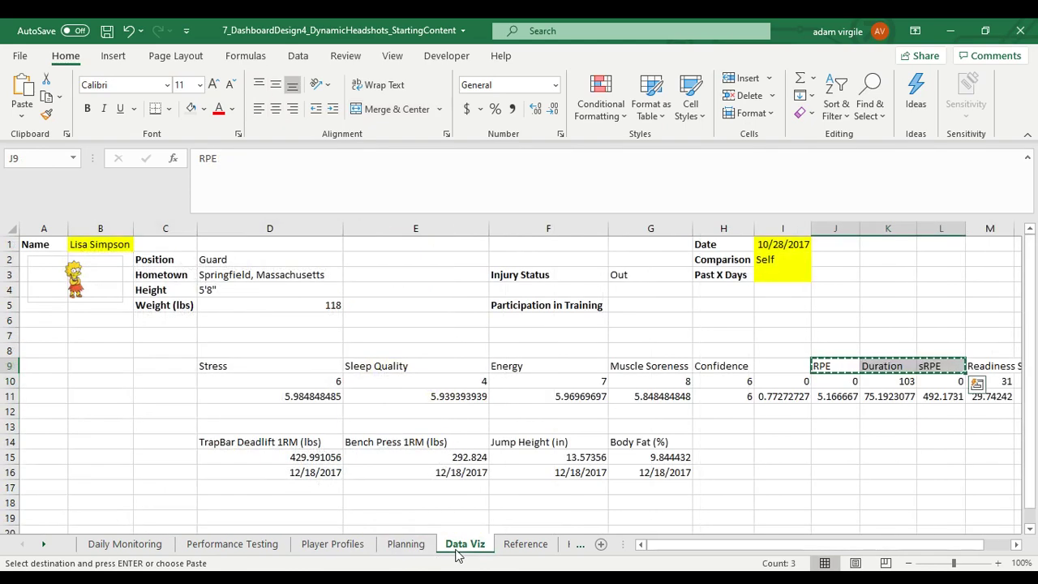
click(525, 543)
click(202, 333)
right_click(207, 329)
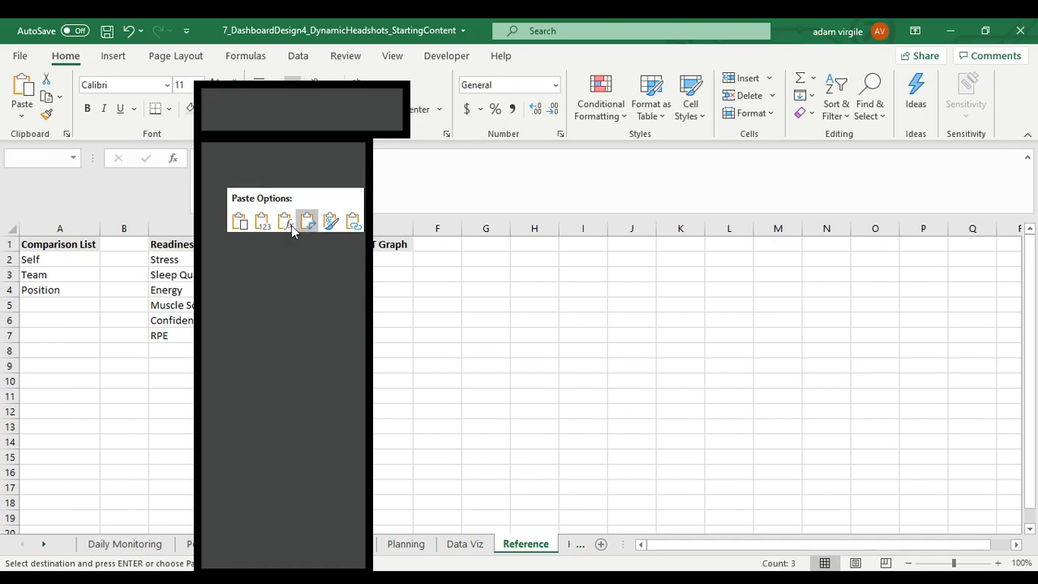
click(295, 224)
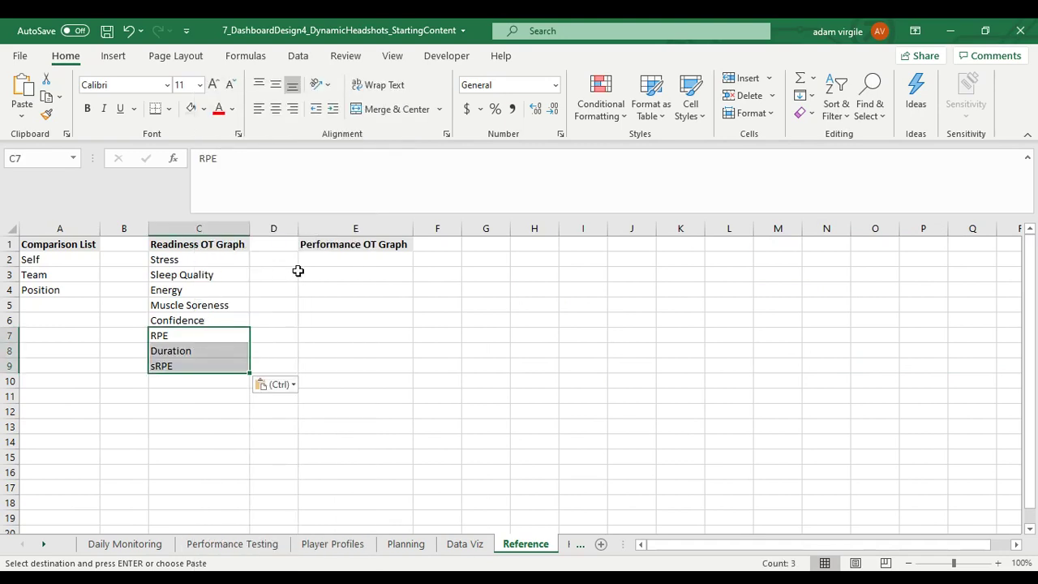
Copy the four Data Viz performance headers D14:G14 and paste them transposed into Reference E2:E5
click(336, 247)
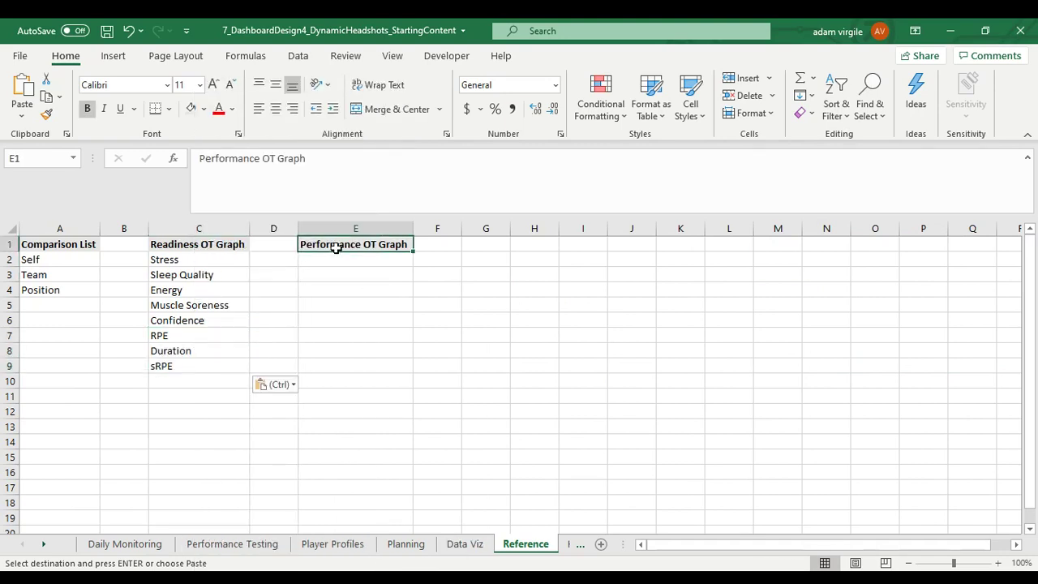
click(463, 544)
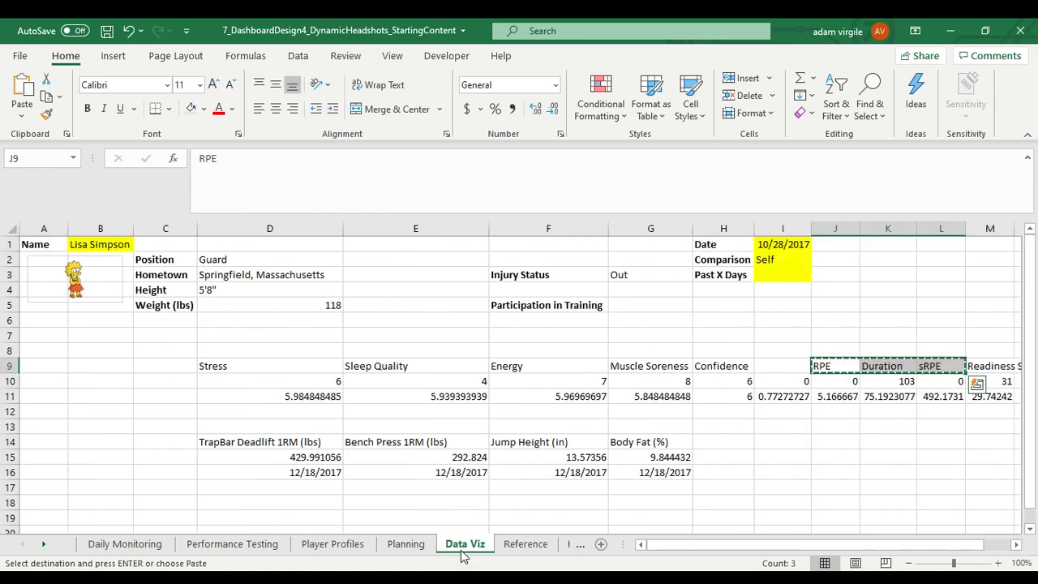
click(293, 443)
drag(293, 443, 614, 442)
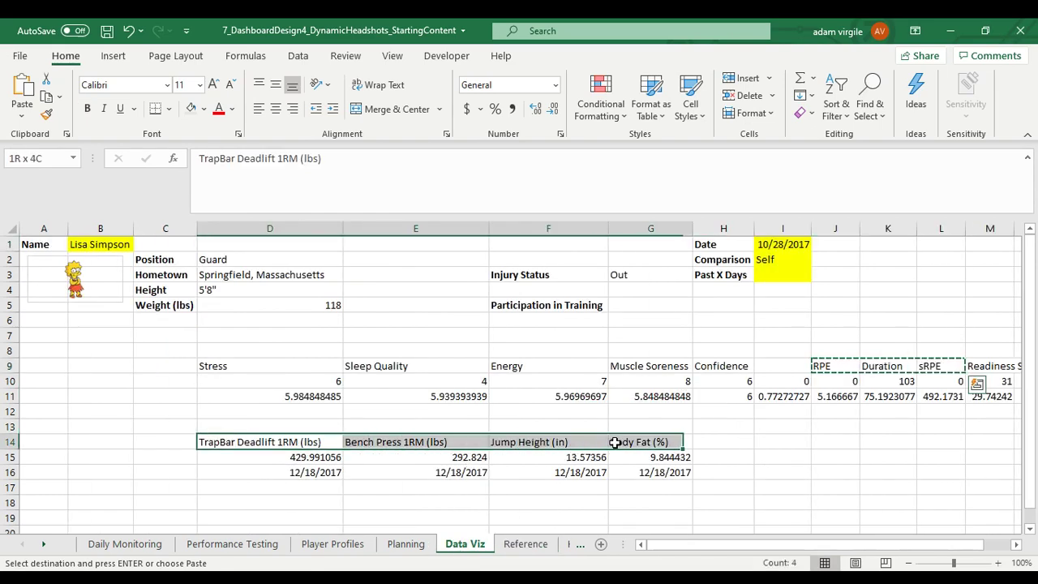
right_click(625, 442)
click(672, 151)
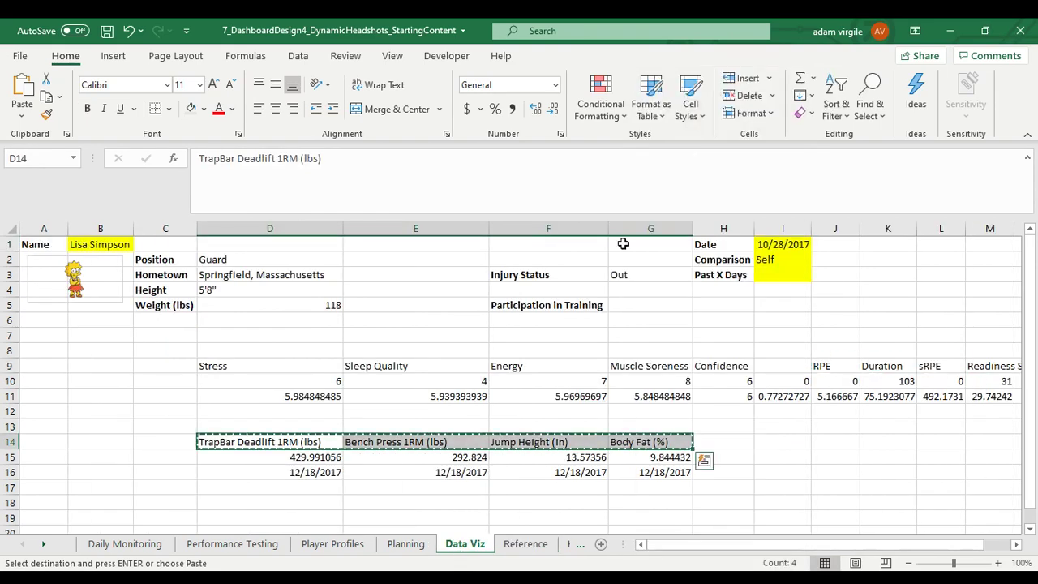
click(525, 544)
click(355, 261)
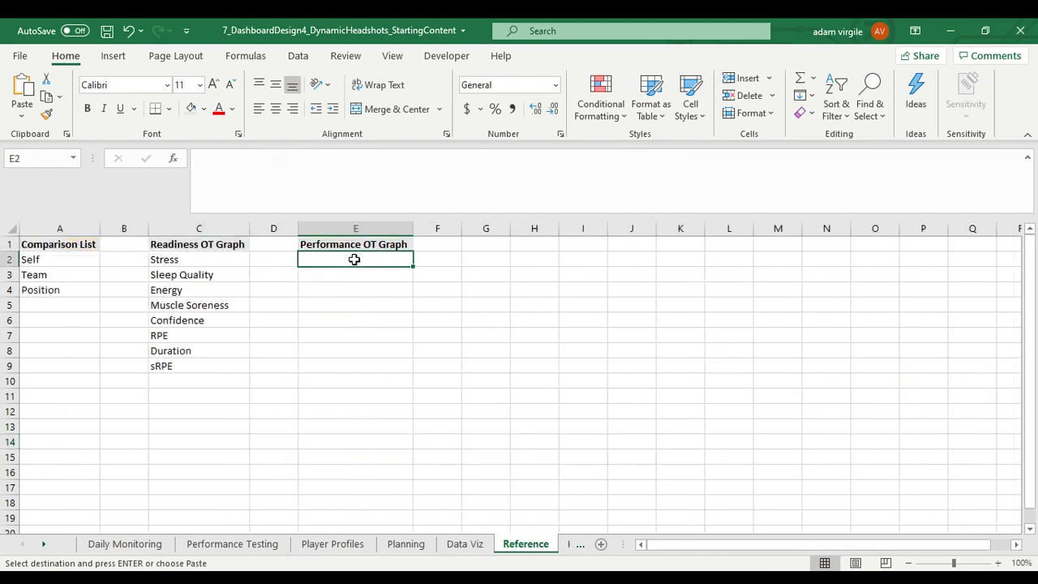
right_click(355, 258)
click(459, 221)
Shorten the first two labels to 'TrapBar DL' and 'Bench Press'
click(378, 257)
drag(323, 159, 246, 161)
text(L)
key(Return)
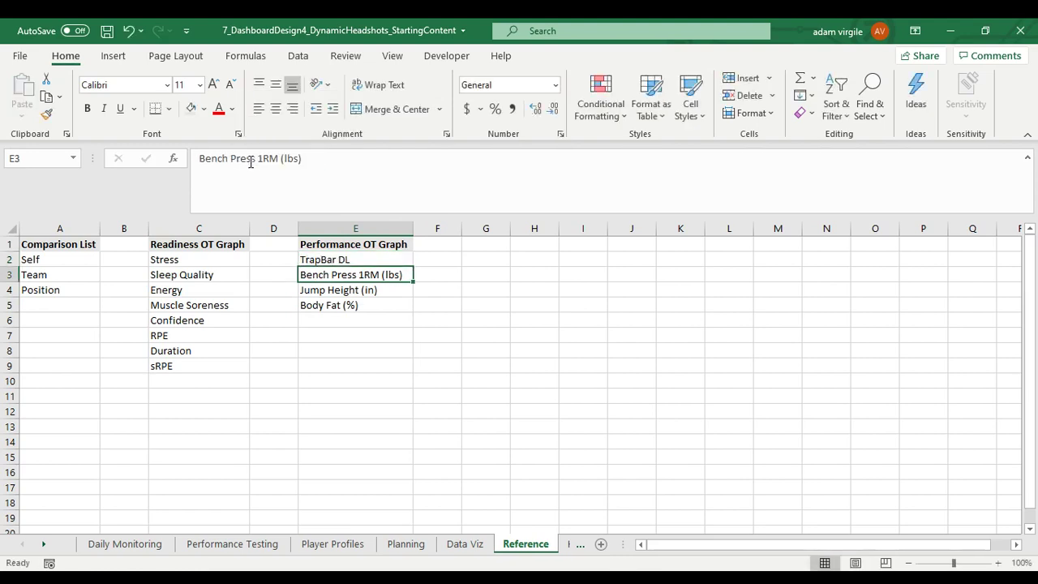
drag(305, 158, 263, 159)
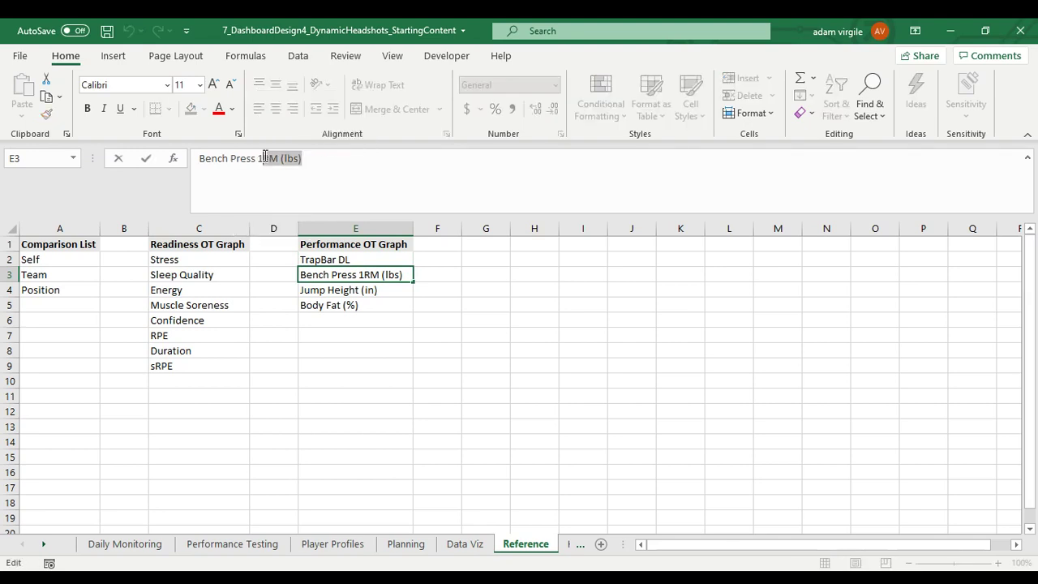
key(BackSpace)
key(Return)
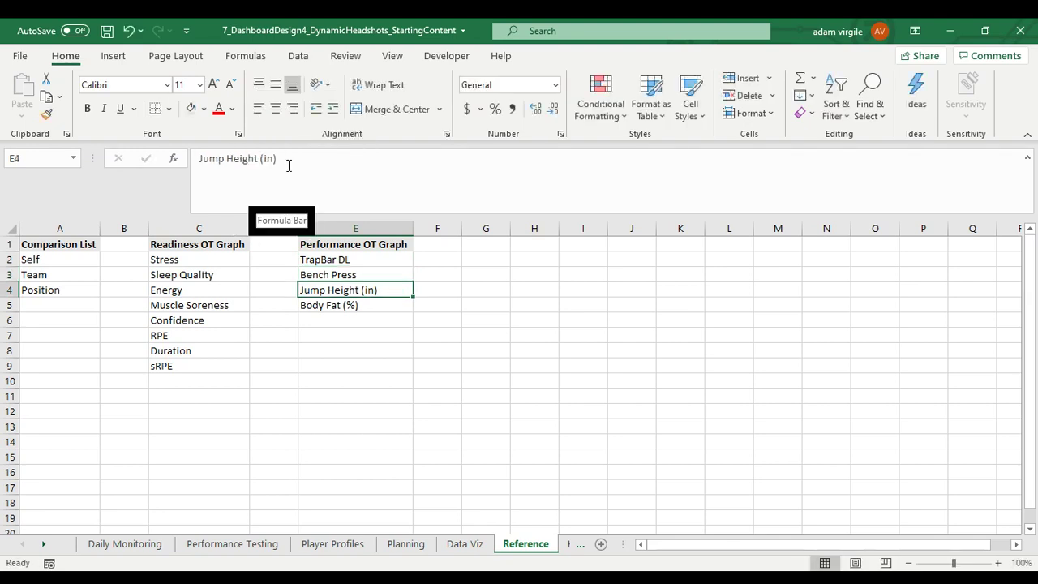
Trim the units so the last labels read 'Jump Height' and 'Body Fat'
drag(278, 158, 258, 158)
key(BackSpace)
key(Return)
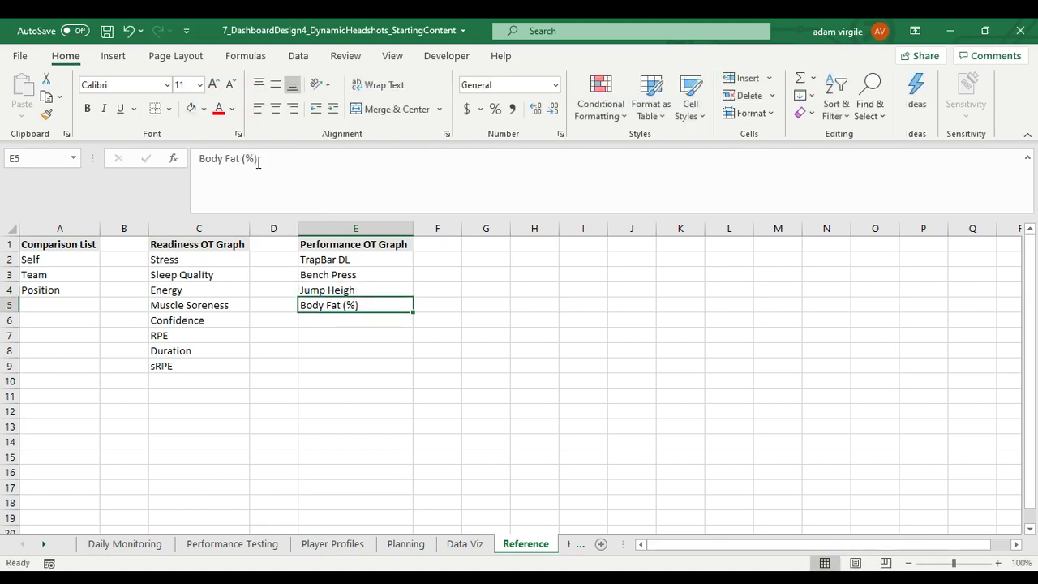
click(257, 160)
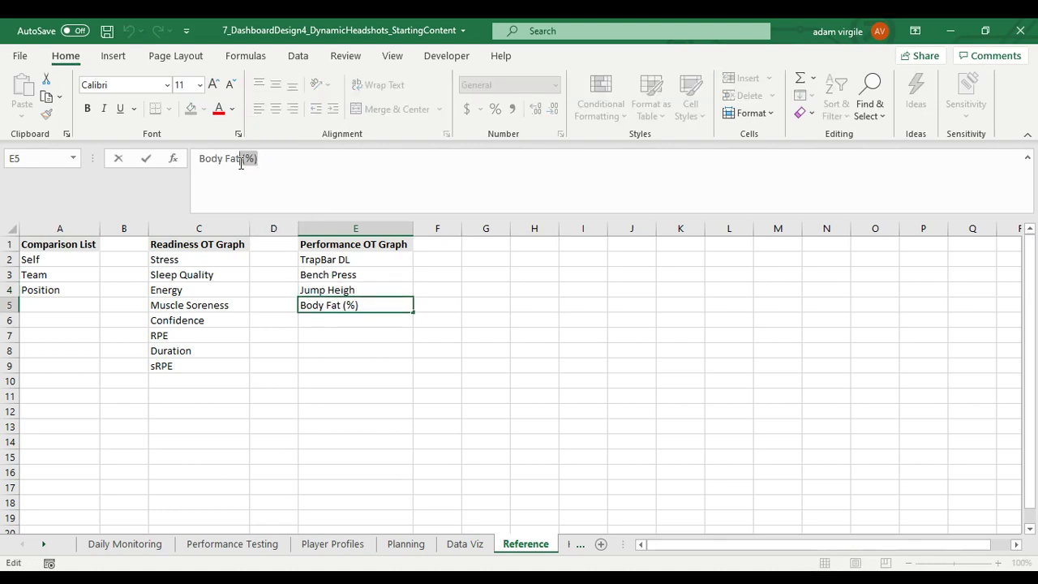
key(BackSpace)
key(Return)
key(Up)
key(Up)
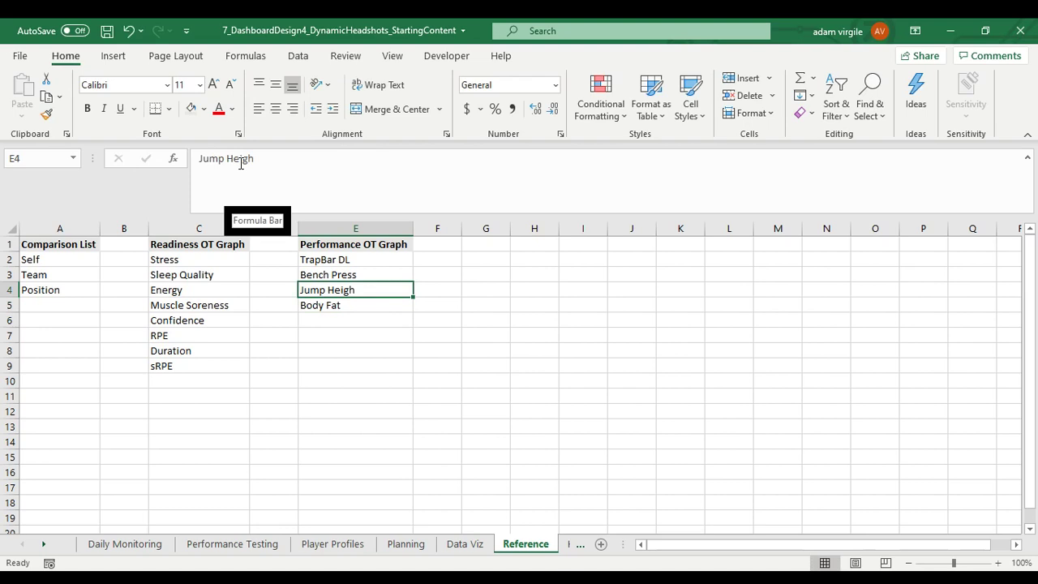
click(272, 162)
text(t)
key(Return)
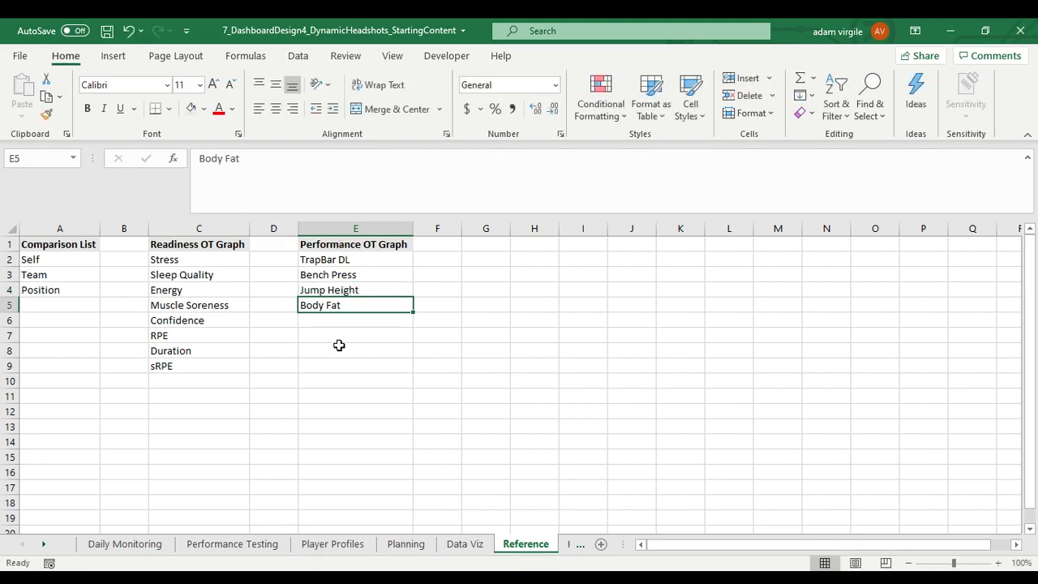
Copy the Comparison block to G20 and relabel it 'Readiness Picker' and 'Performance Picker'
click(455, 549)
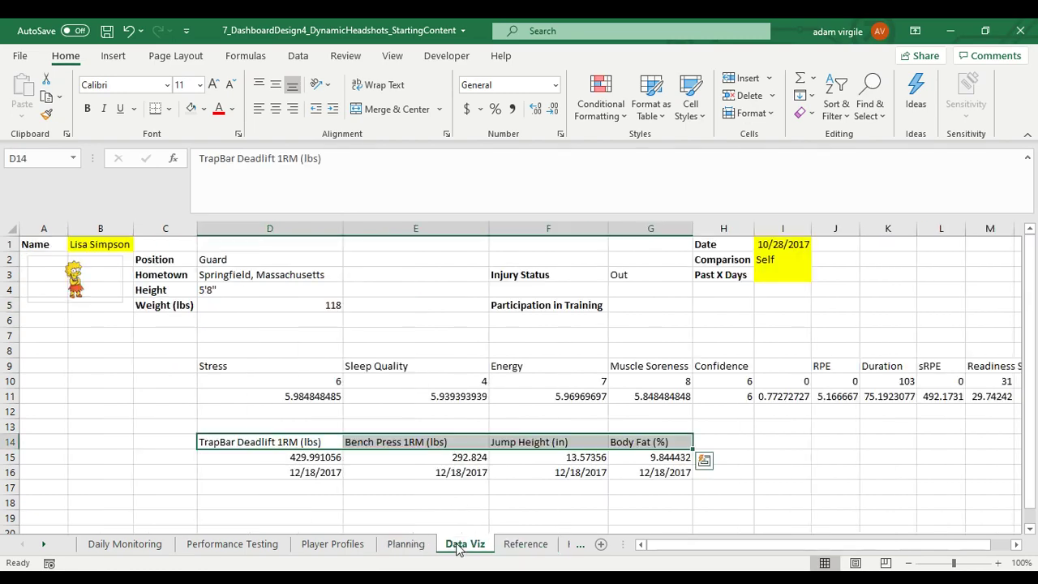
scroll(648, 430, down, 3)
scroll(658, 424, up, 2)
scroll(738, 307, up, 1)
drag(725, 274, 778, 259)
key(ctrl+c)
scroll(649, 418, down, 3)
click(630, 396)
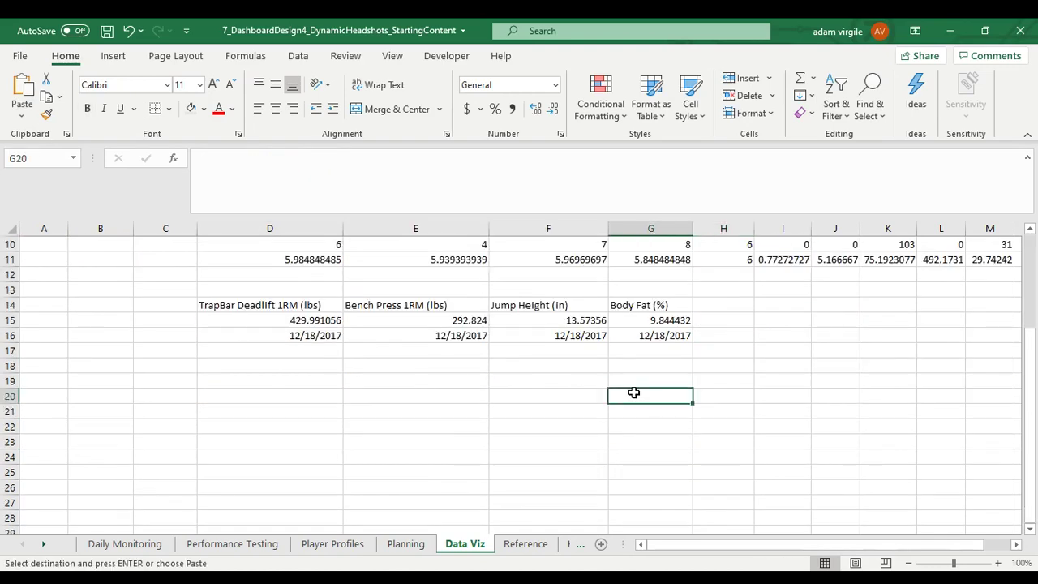
key(ctrl+v)
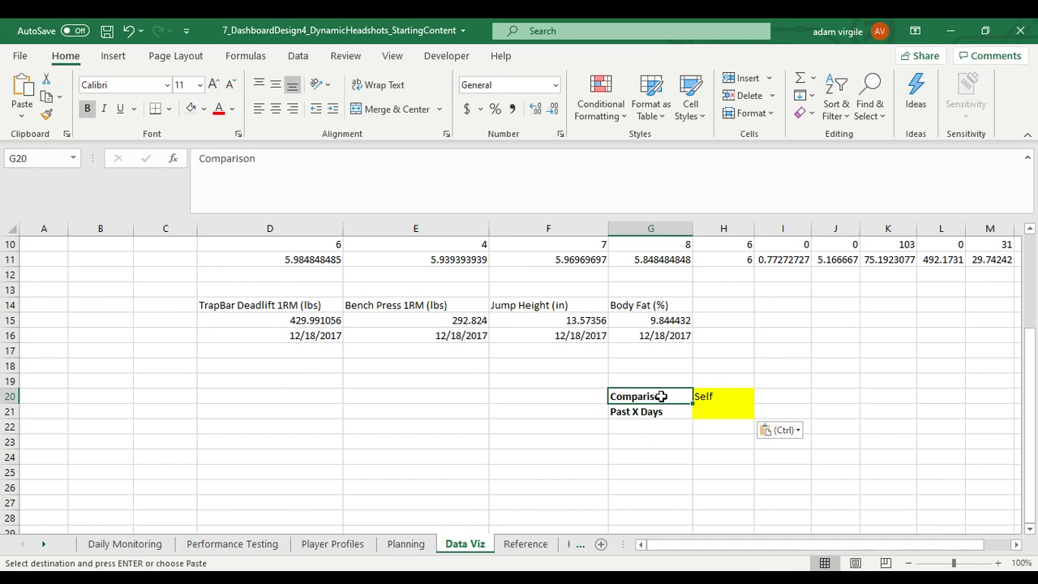
text(Readiness P)
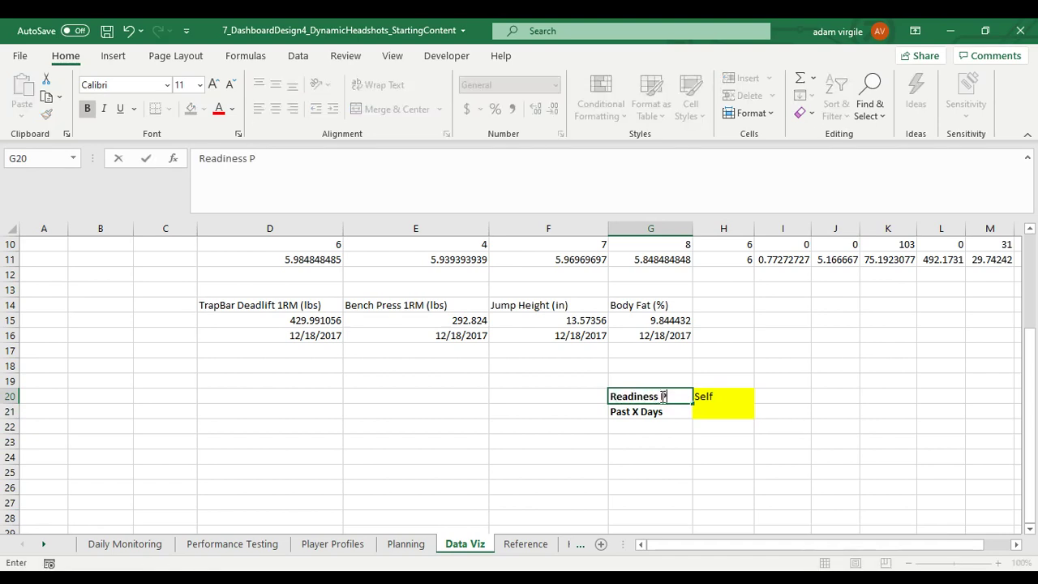
text(icker)
key(Return)
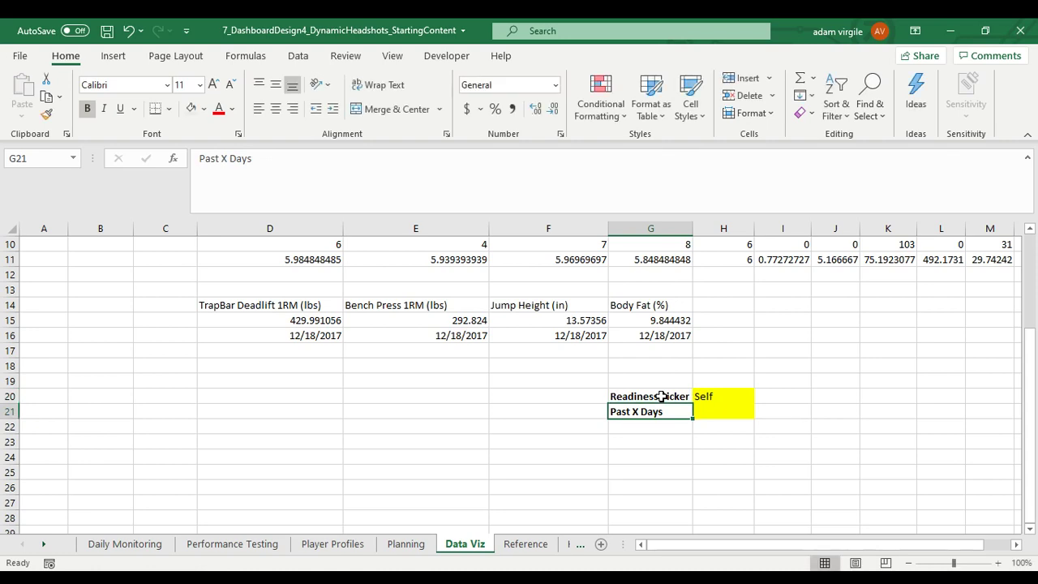
text(Performance Picker)
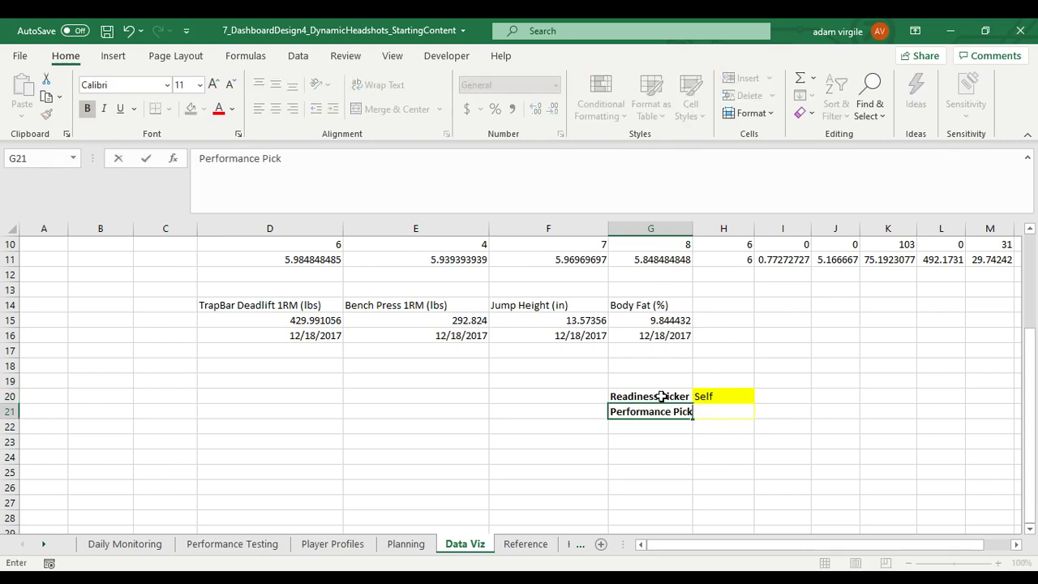
key(Return)
Duplicate the picker rows into rows 18–19 as 'Readiness Date' and 'Performance Date'
drag(637, 394, 718, 410)
key(ctrl+c)
click(666, 369)
key(ctrl+v)
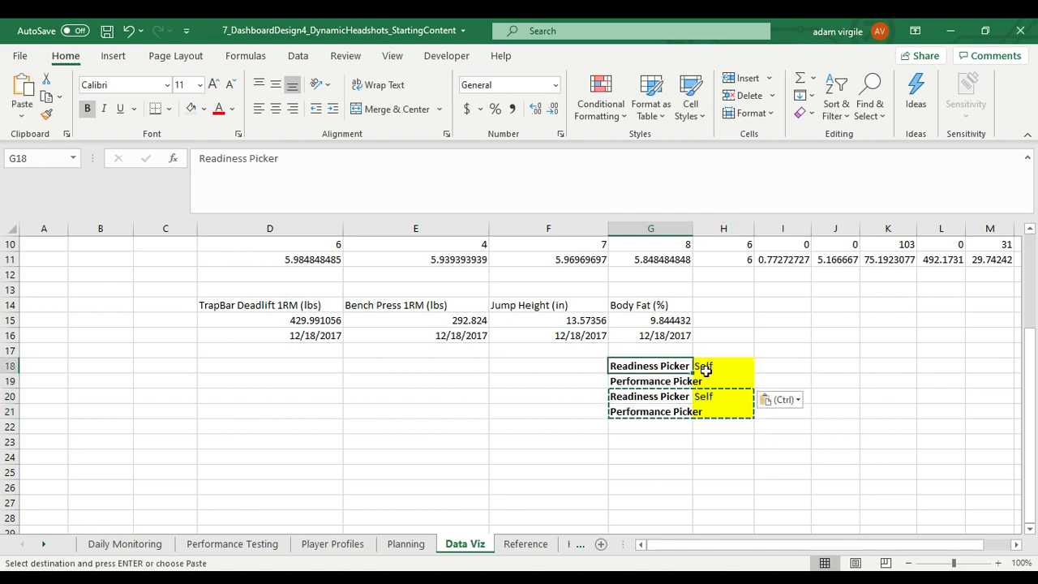
key(F2)
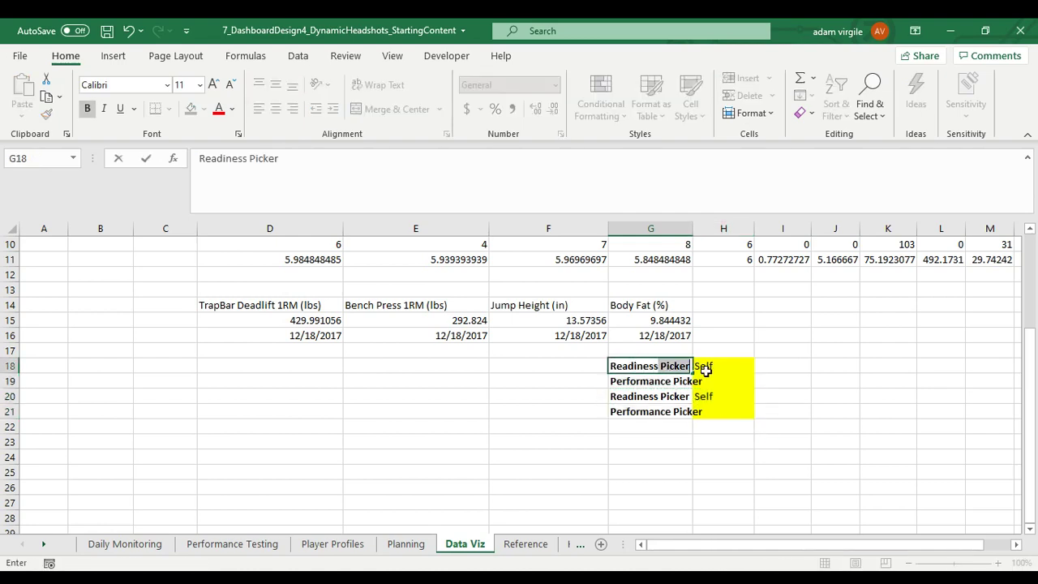
text(Date)
key(Return)
key(F2)
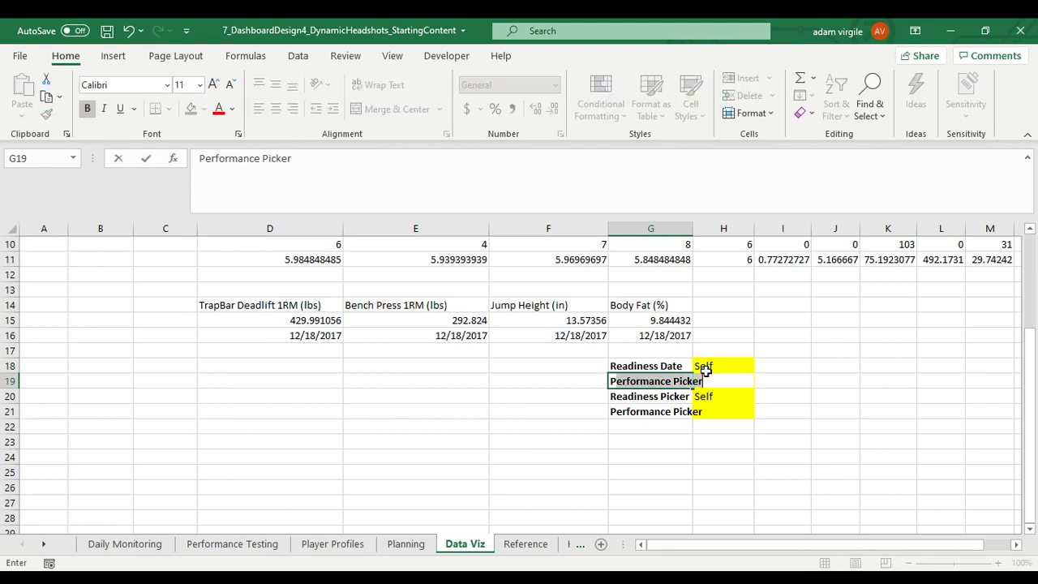
key(ctrl+shift+Left)
text(Date)
key(Return)
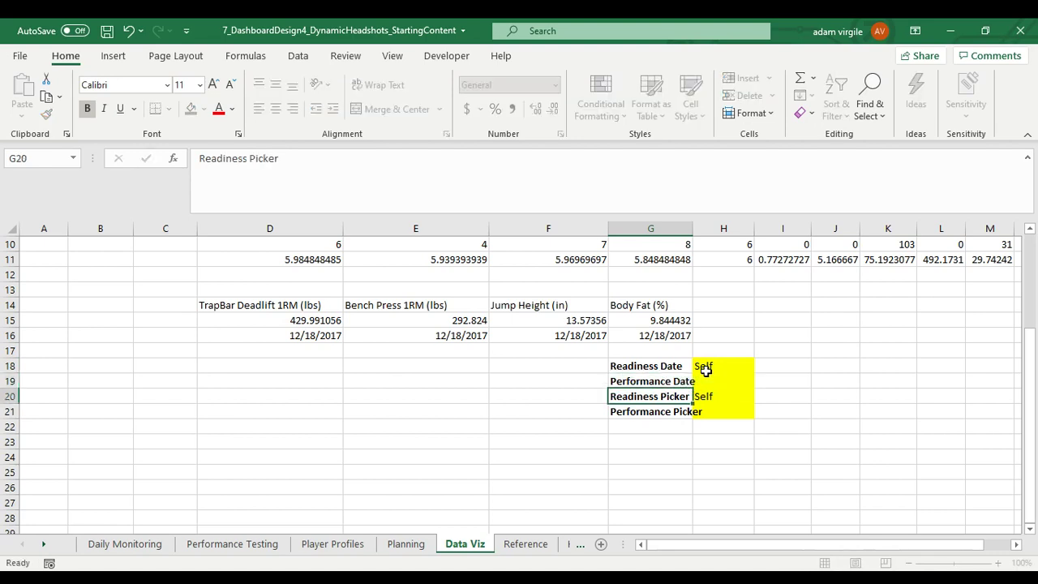
Move the four labels down to G19:H22, clear inputs H19:H22, and view the Planning sheet
drag(647, 369, 734, 424)
drag(659, 369, 728, 432)
drag(709, 382, 724, 435)
right_click(718, 410)
click(766, 308)
click(381, 547)
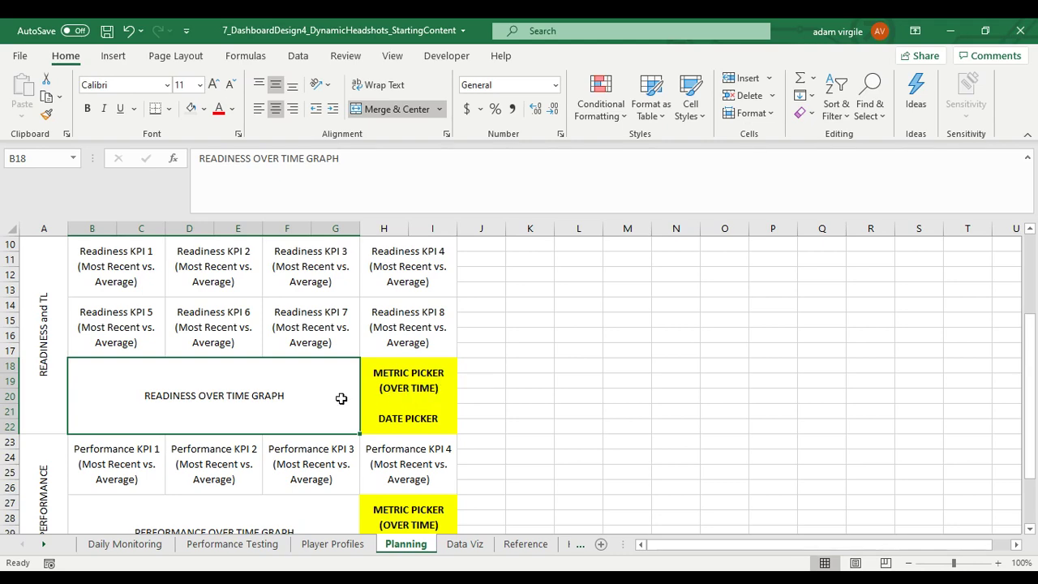
Scroll through the Planning sheet's picker areas, then return to the Data Viz sheet
scroll(354, 402, down, 1)
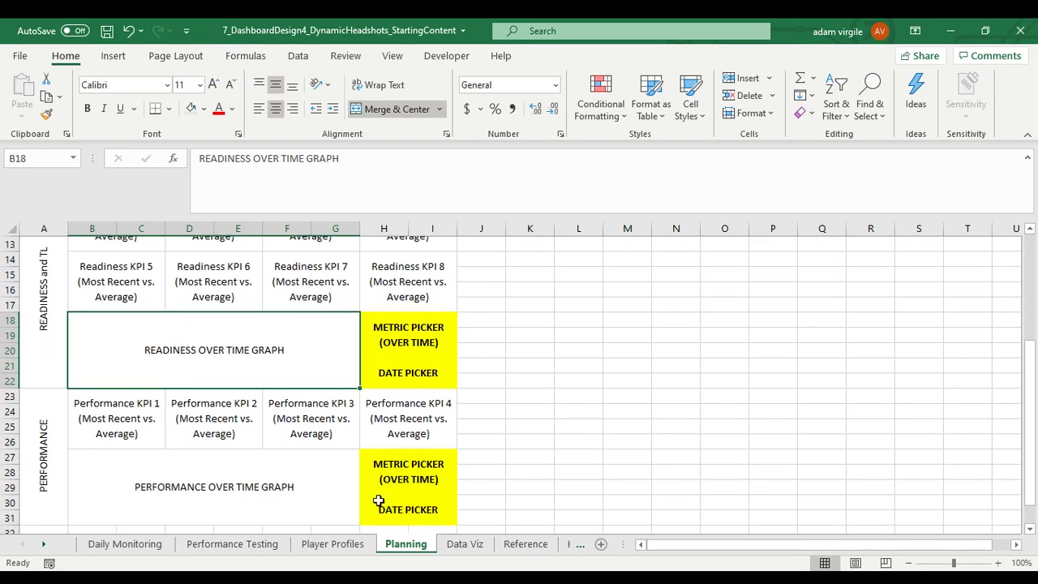
click(465, 544)
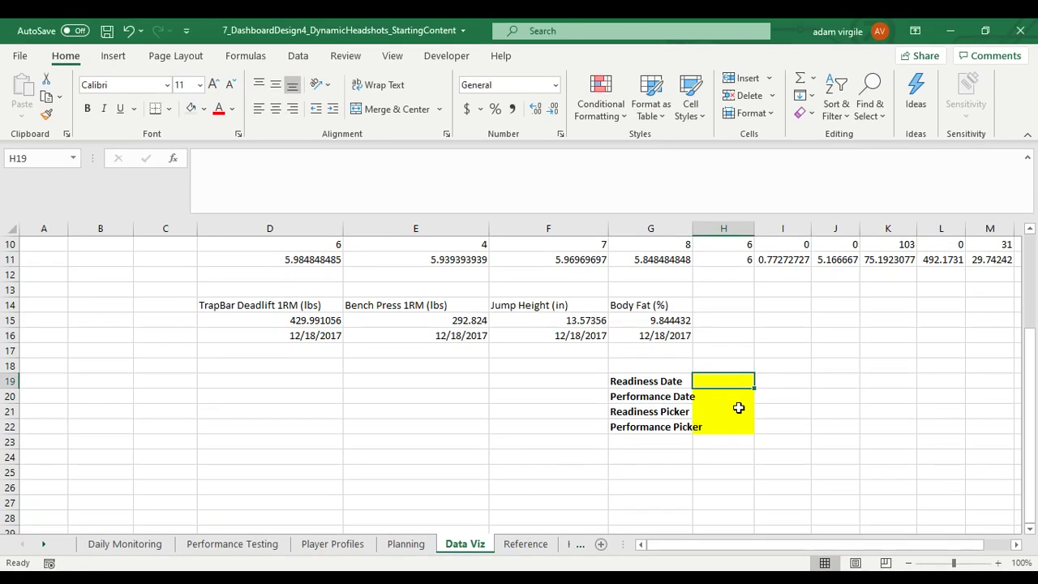
click(521, 549)
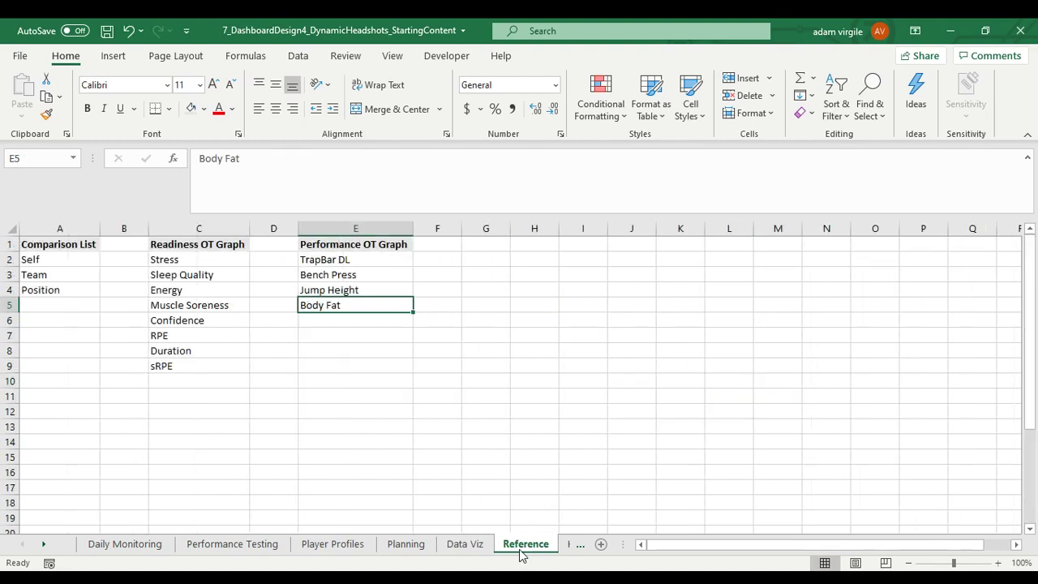
click(355, 261)
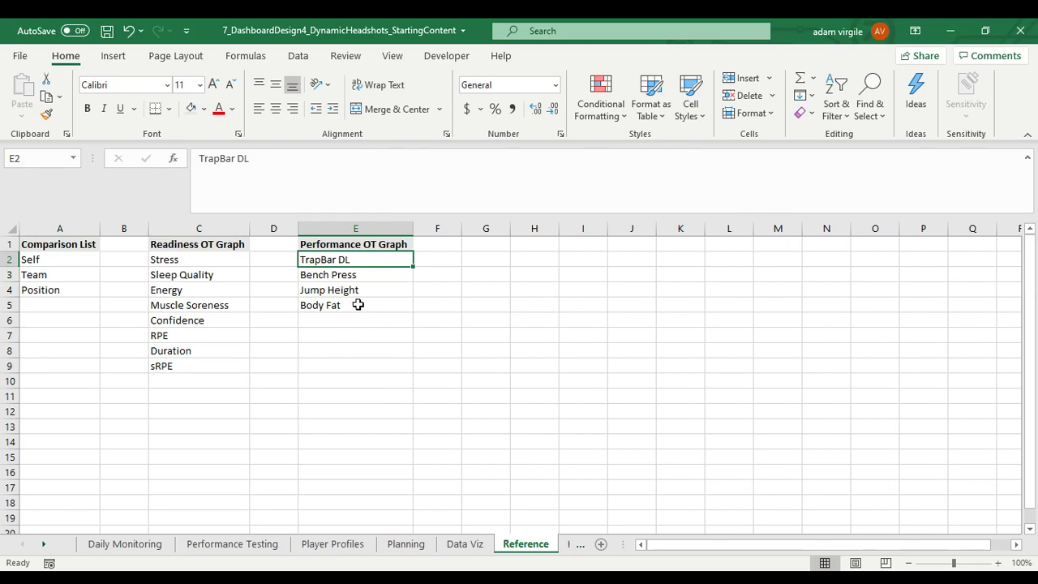
click(474, 548)
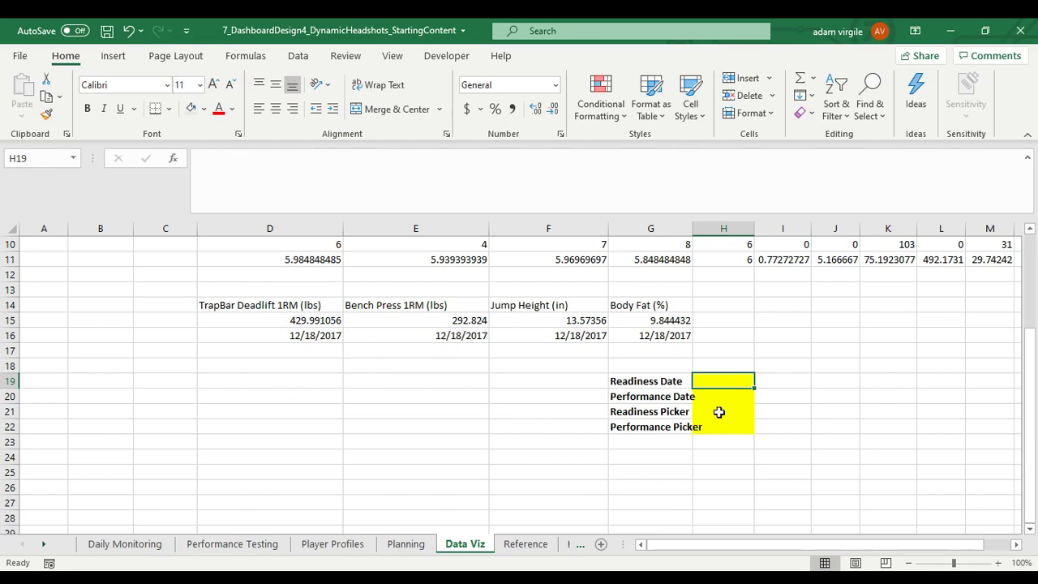
click(526, 544)
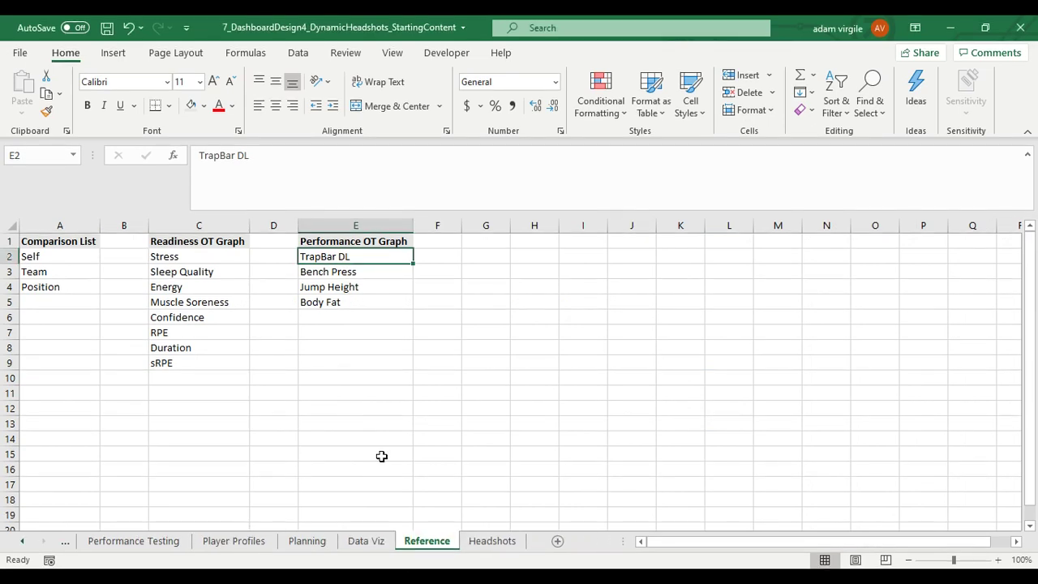
click(366, 544)
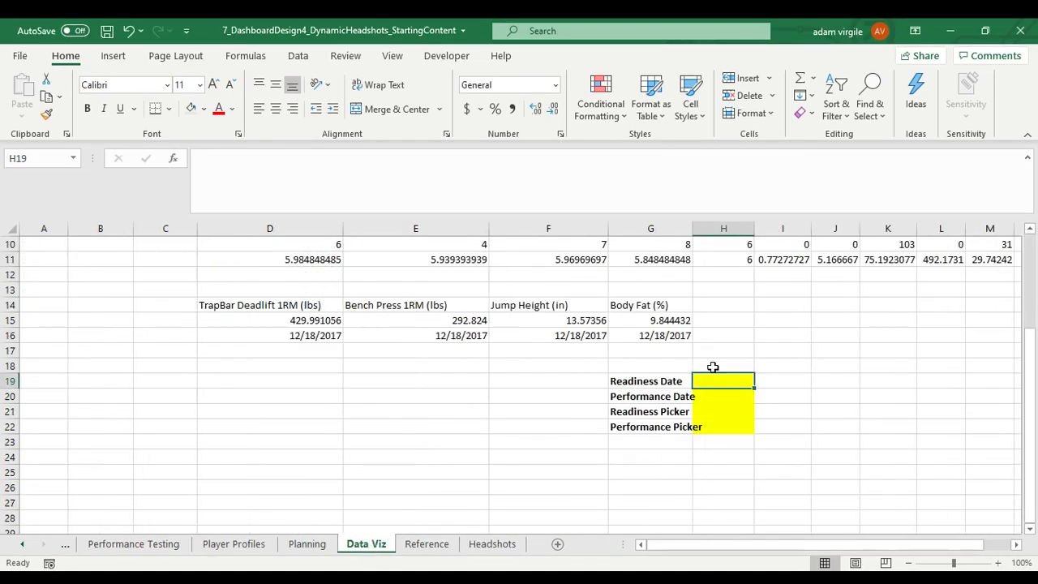
click(724, 411)
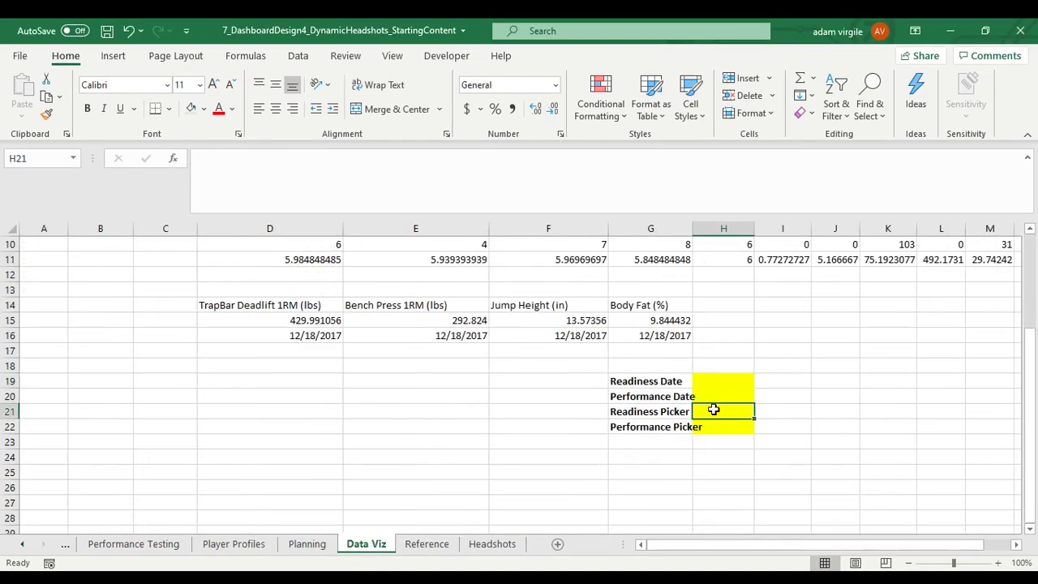
Give H21 a List validation sourced from =Reference!$C$2:$C$9
click(297, 60)
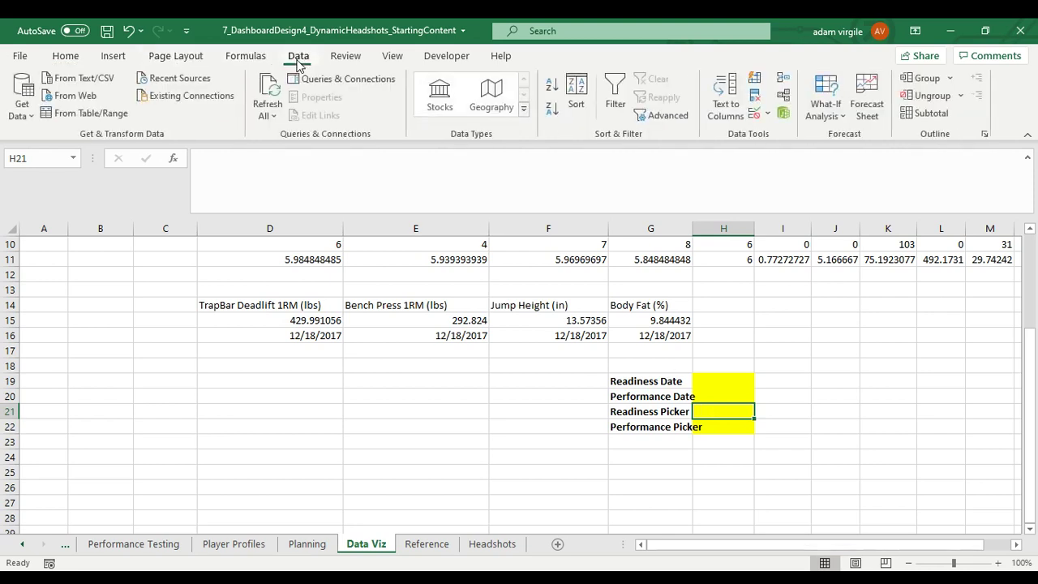
click(755, 118)
click(755, 117)
click(502, 366)
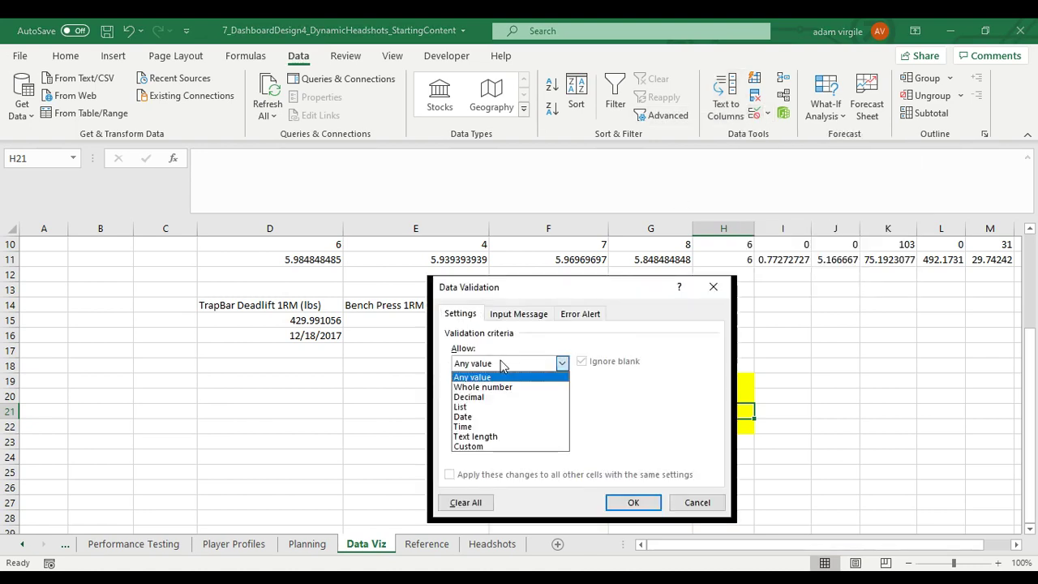
click(495, 407)
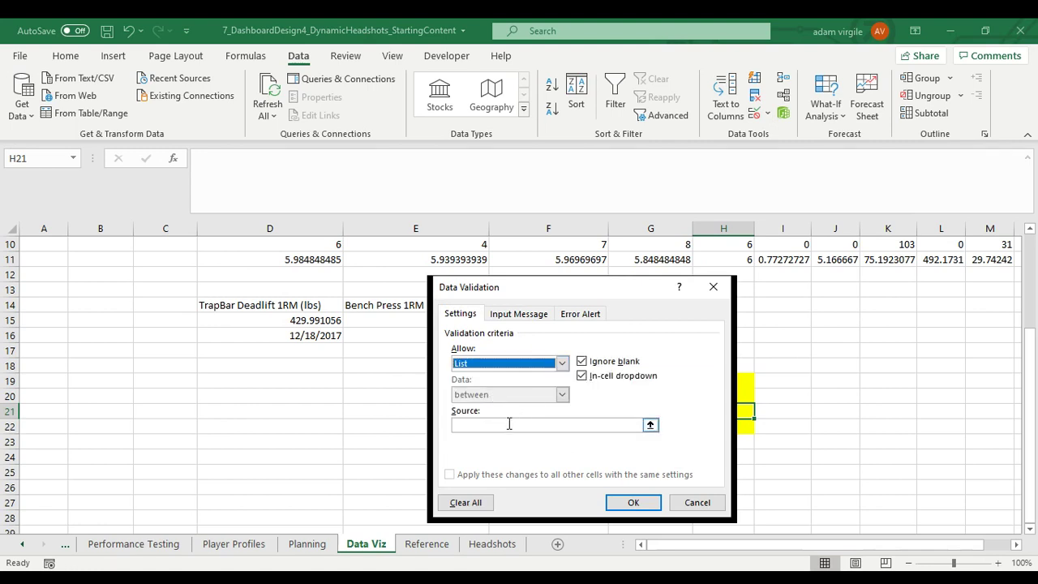
click(650, 424)
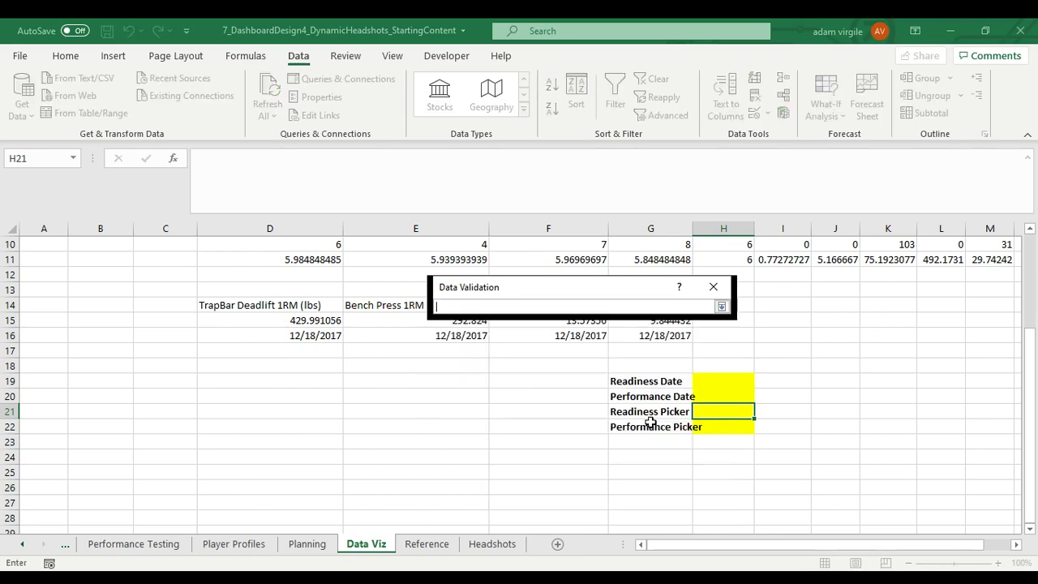
click(434, 548)
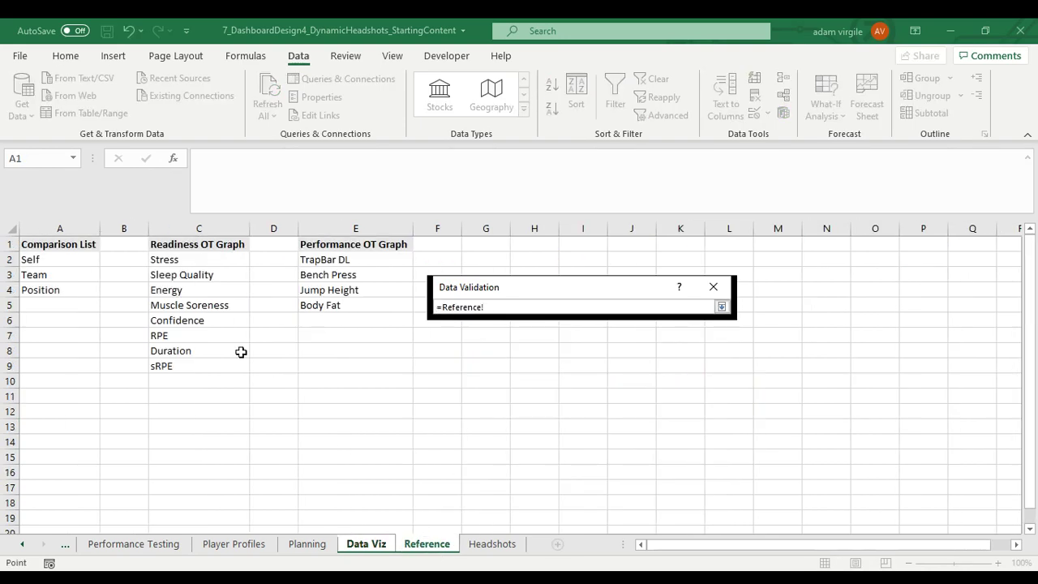
drag(196, 260, 202, 364)
click(720, 306)
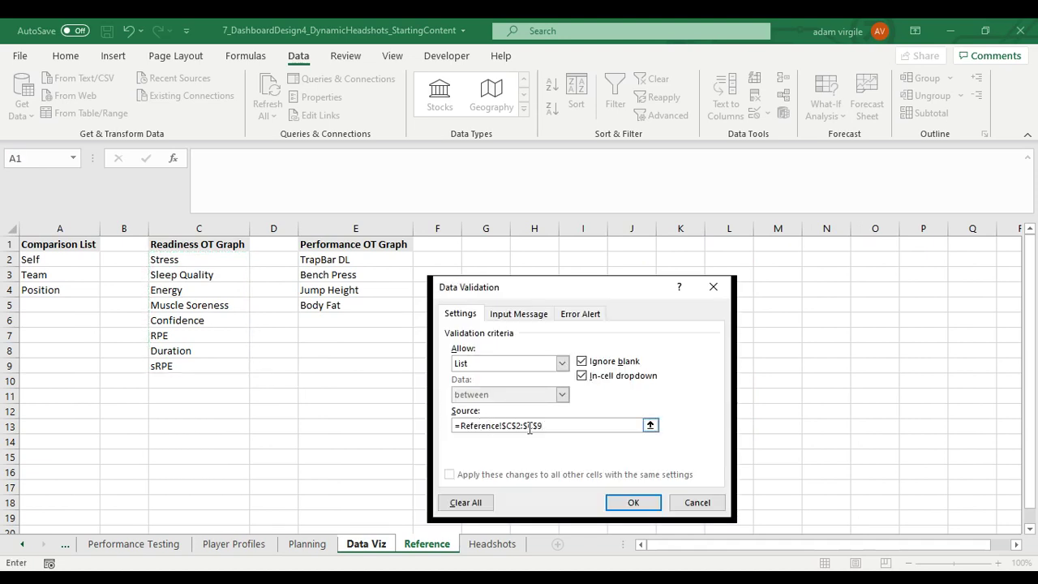
Try Duration, Muscle Soreness and Sleep Quality in the H21 Readiness Picker, ending on Stress
click(614, 504)
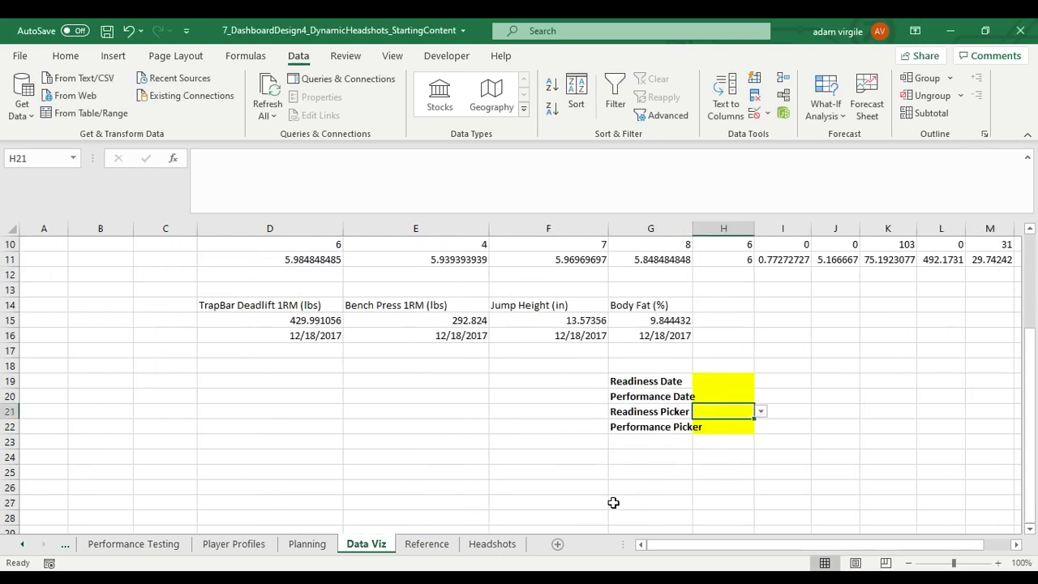
click(761, 411)
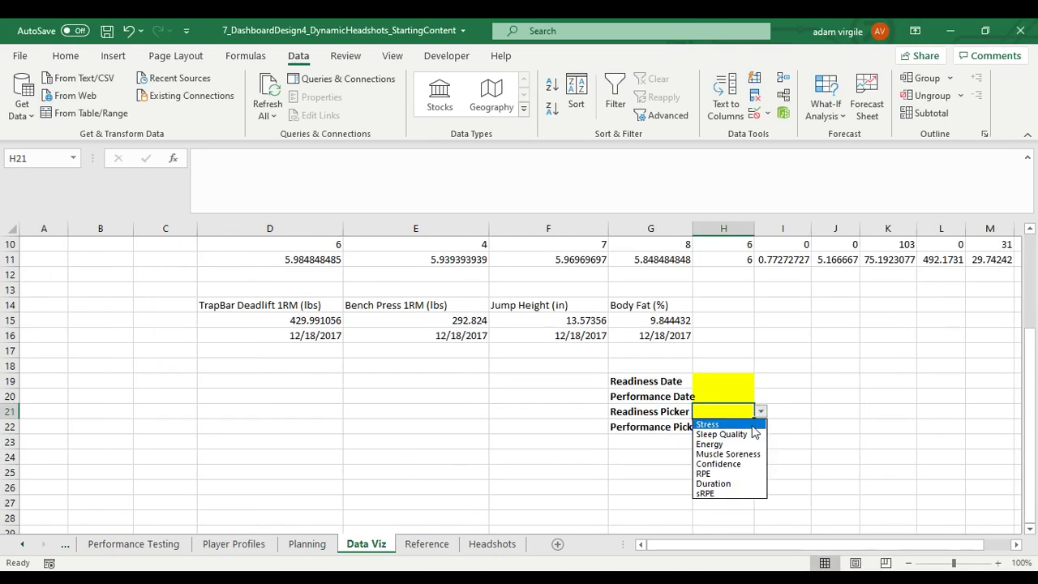
click(746, 484)
click(760, 411)
click(753, 453)
click(760, 411)
click(750, 435)
click(761, 411)
click(749, 424)
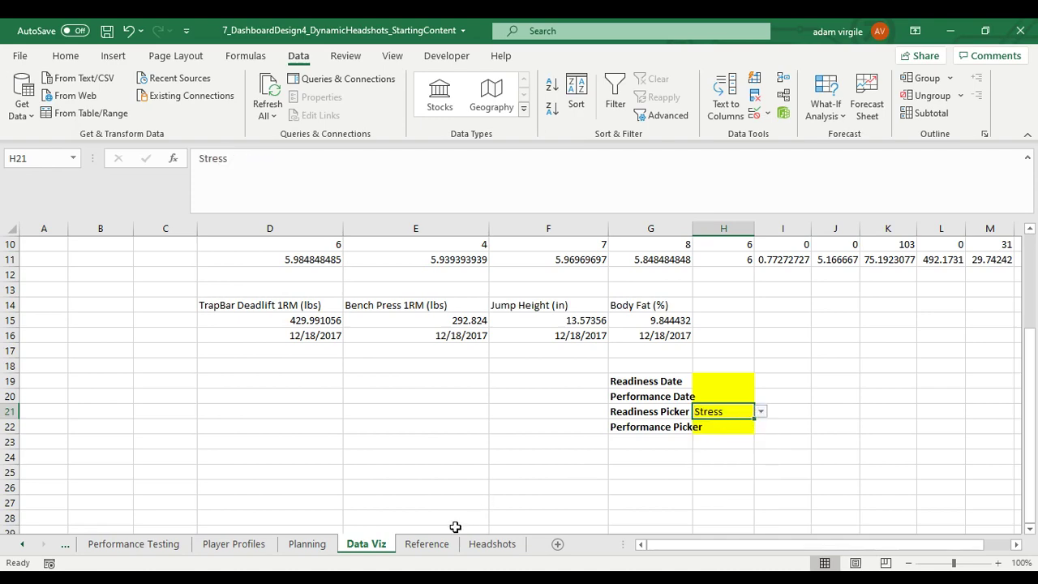
On the Reference sheet, enter Hello in C10 just below sRPE
click(426, 543)
click(212, 380)
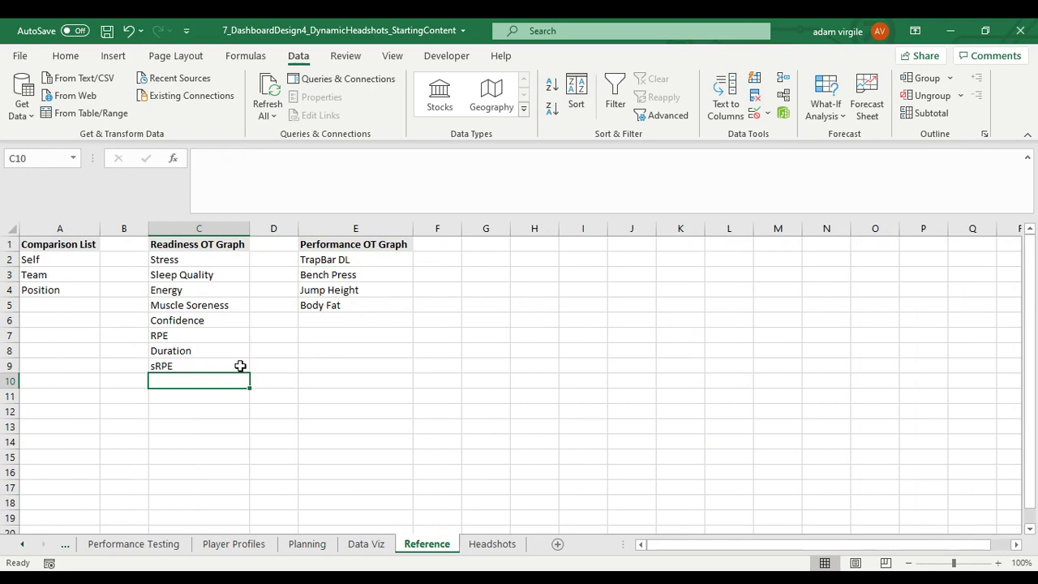
text(HE)
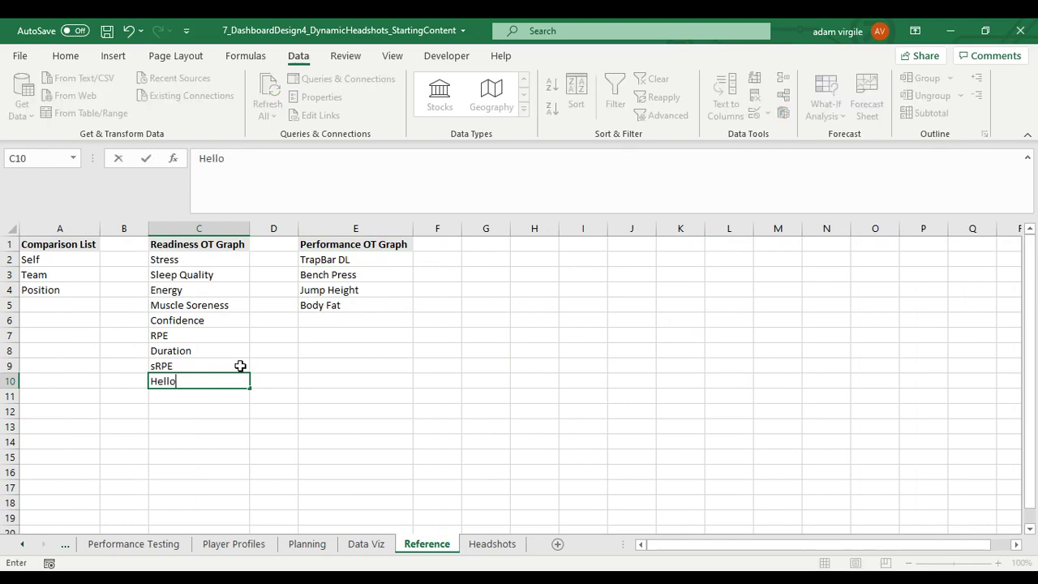
key(Return)
Enter Friend in C11, then check the Data Viz Readiness Picker, which still shows Stress
text(Friend)
key(Return)
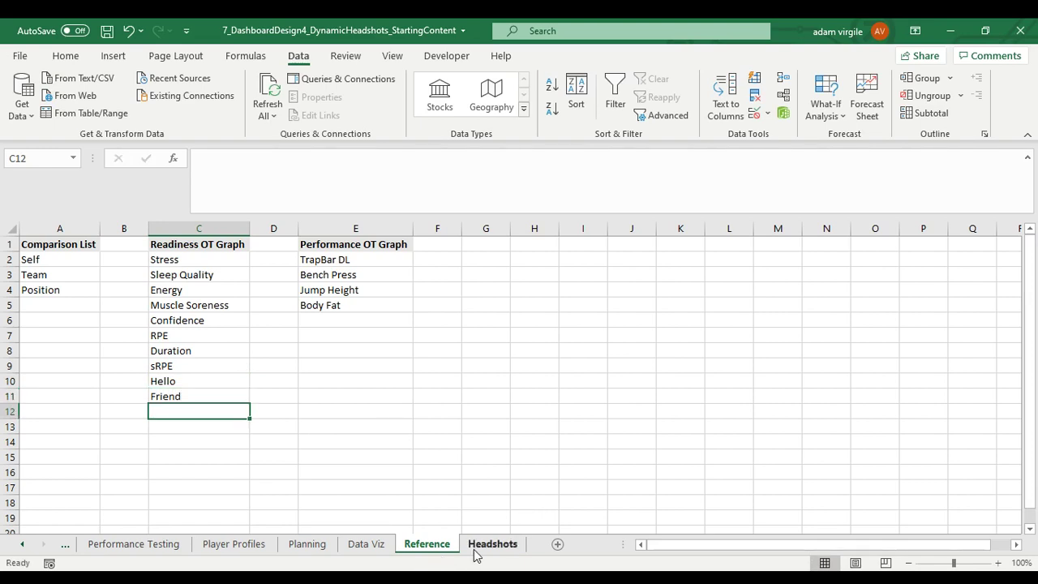
click(365, 543)
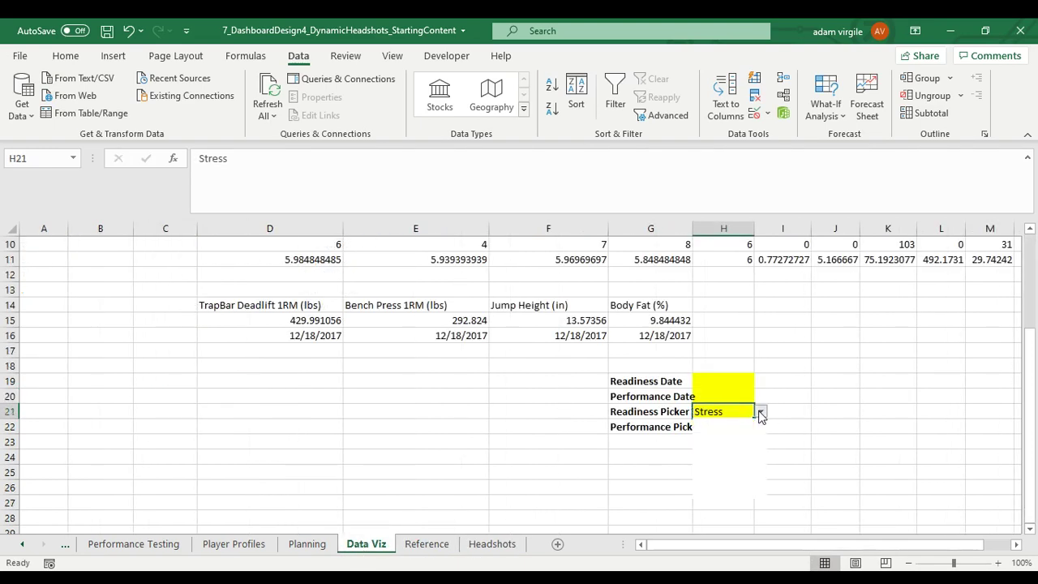
click(761, 412)
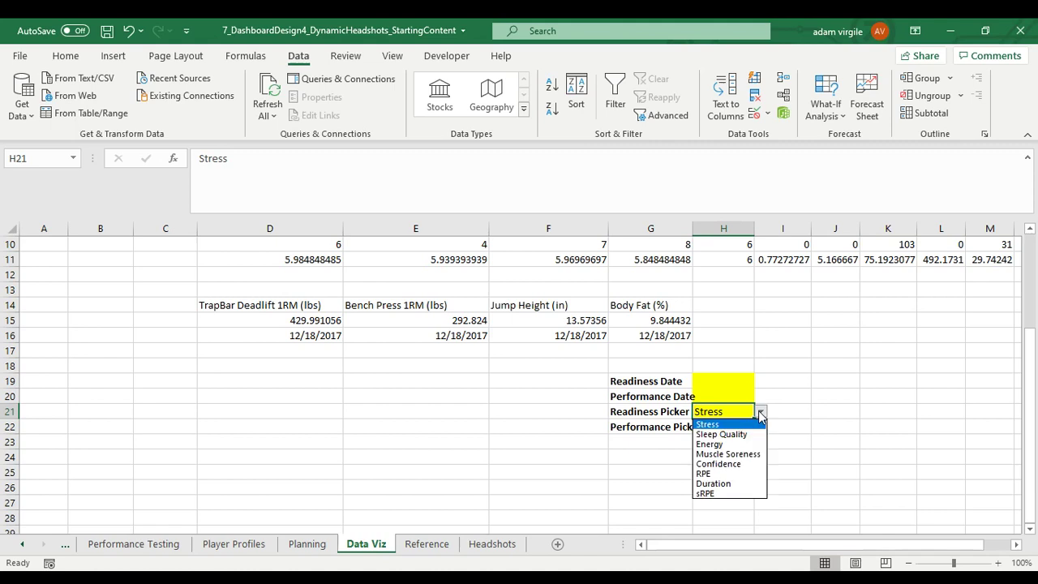
click(717, 412)
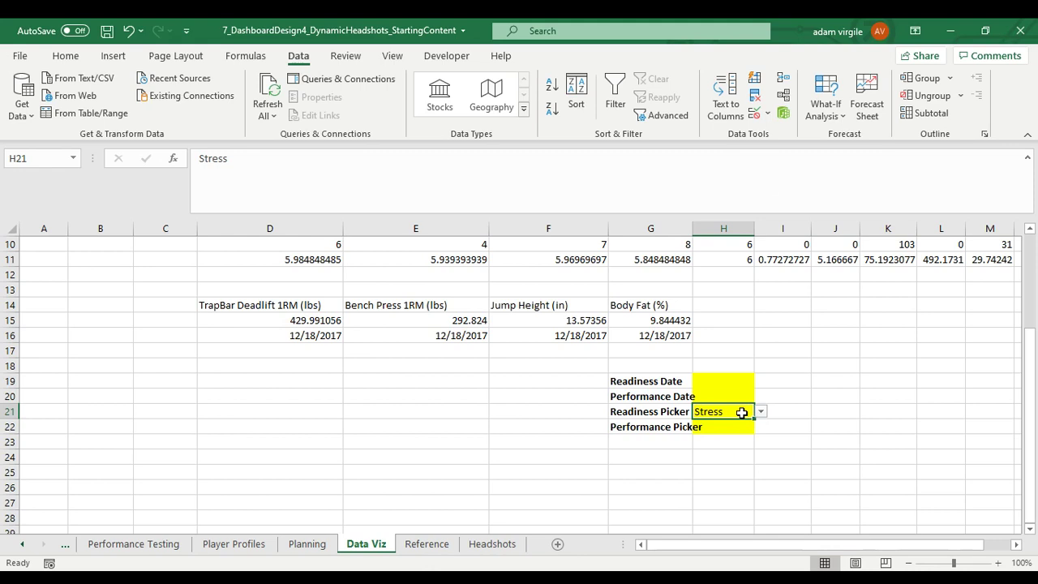
Change H21's list source to Reference!$C$2:$C$11 and verify Hello and Friend appear
click(755, 114)
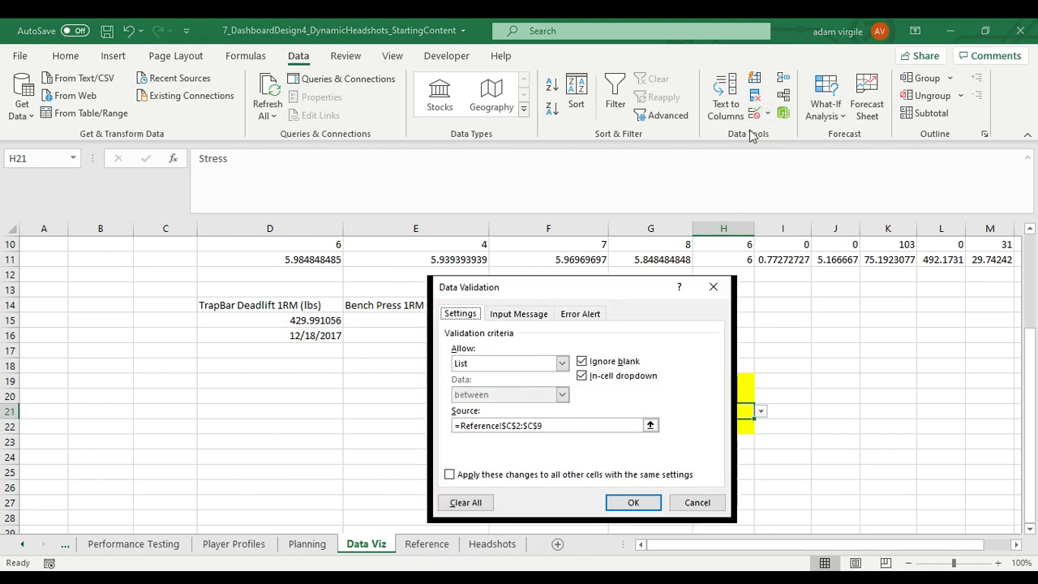
click(651, 427)
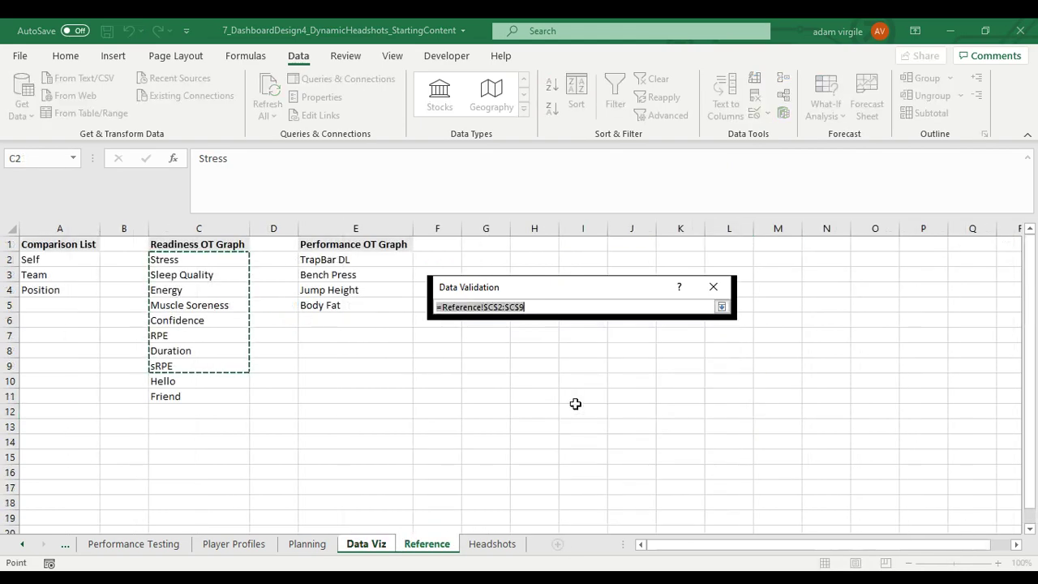
drag(206, 257, 206, 396)
click(721, 307)
click(634, 501)
click(760, 412)
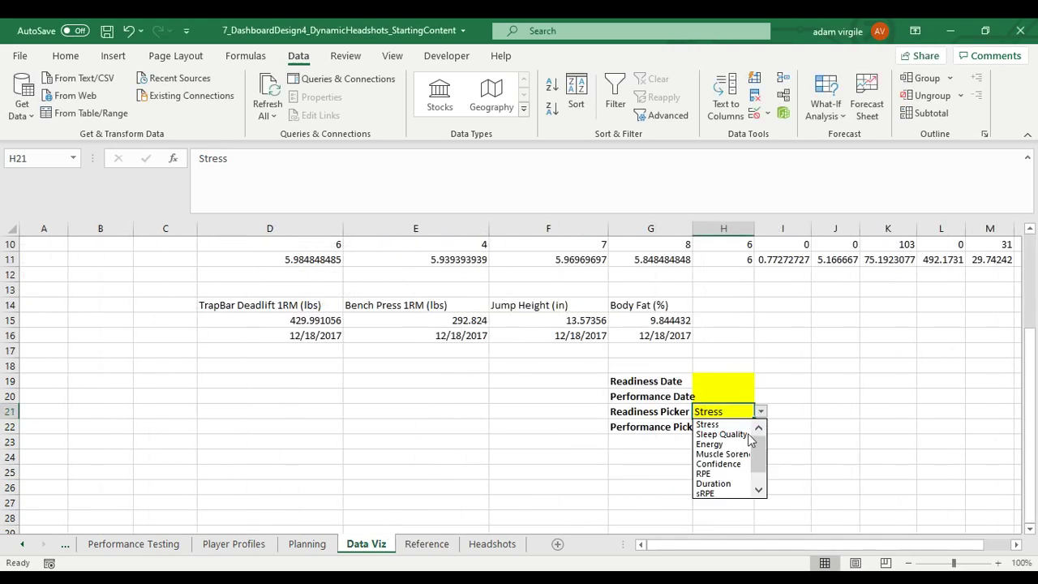
scroll(738, 476, down, 3)
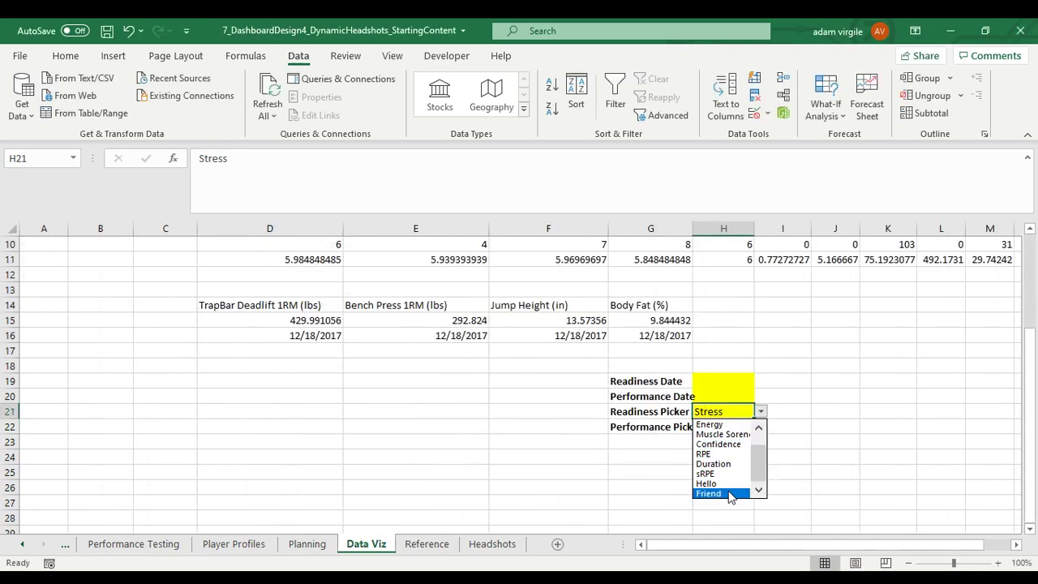
click(727, 413)
Clear the contents of Reference cells C10:C11 holding Hello and Friend
click(427, 544)
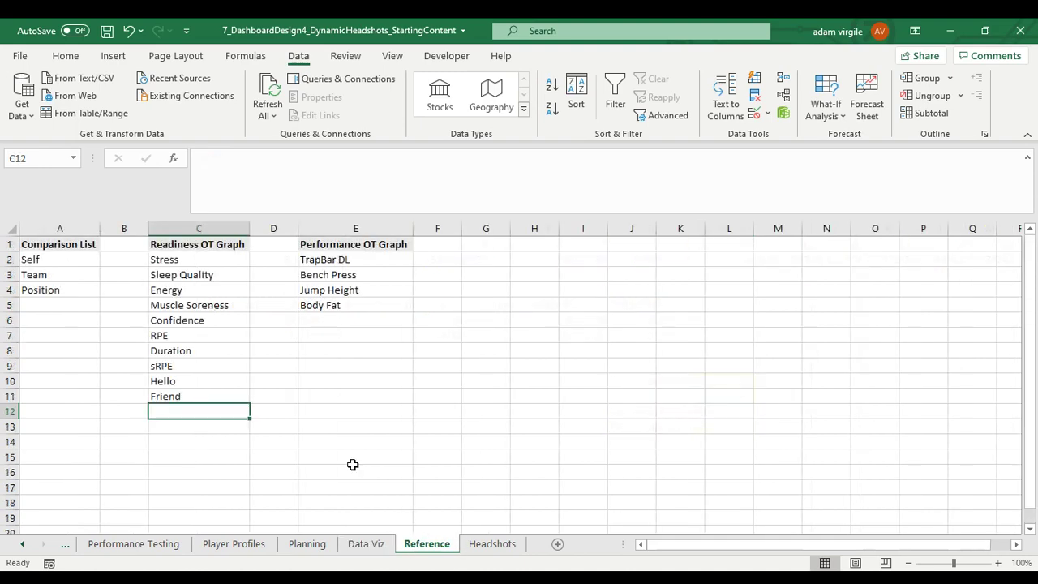
drag(206, 382, 209, 395)
right_click(210, 395)
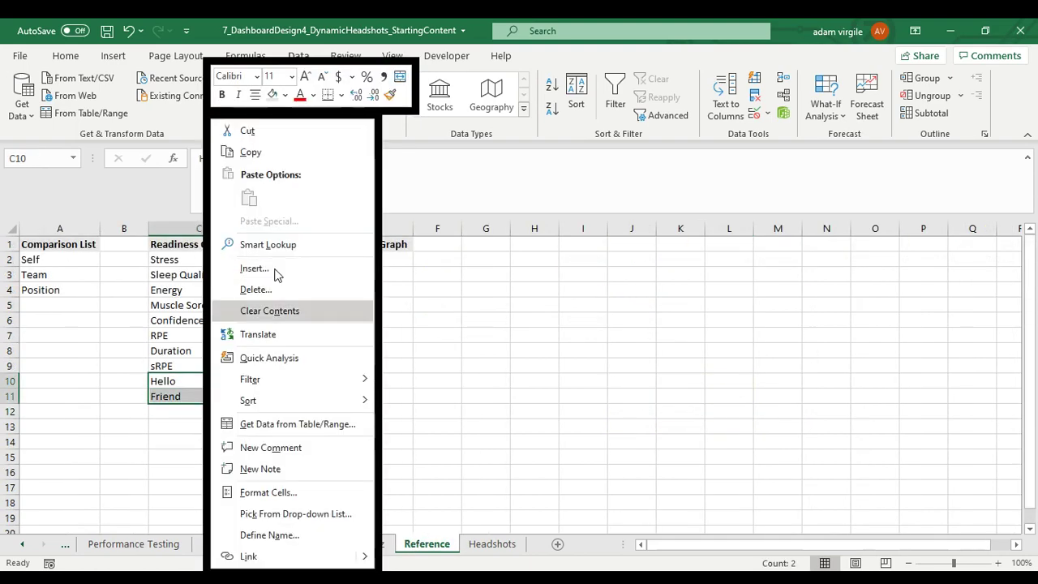
click(275, 310)
click(365, 413)
Check the H21 dropdown on Data Viz, which now ends with blank entries after sRPE
click(366, 543)
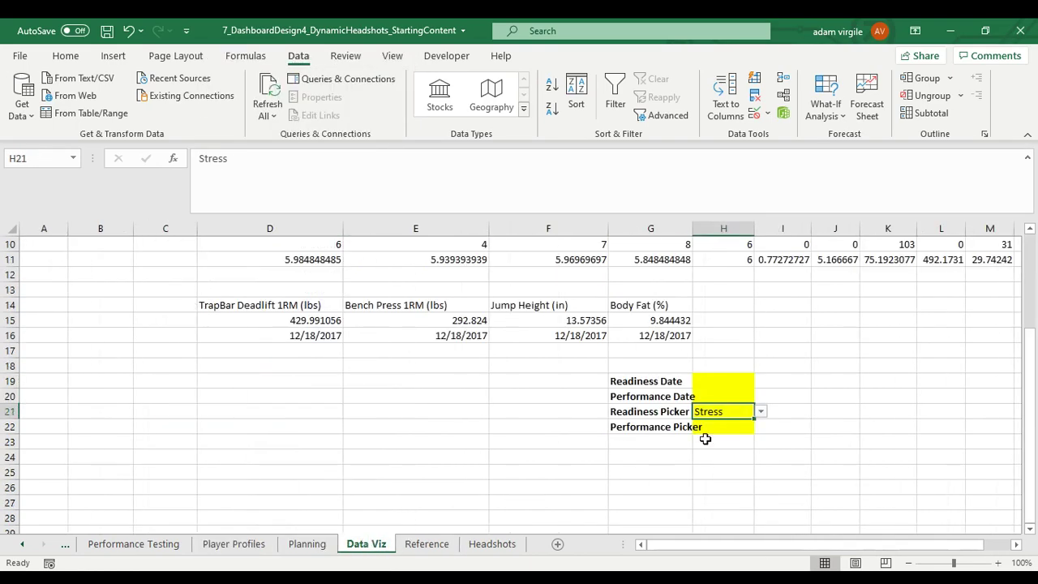
click(761, 412)
drag(760, 444, 758, 462)
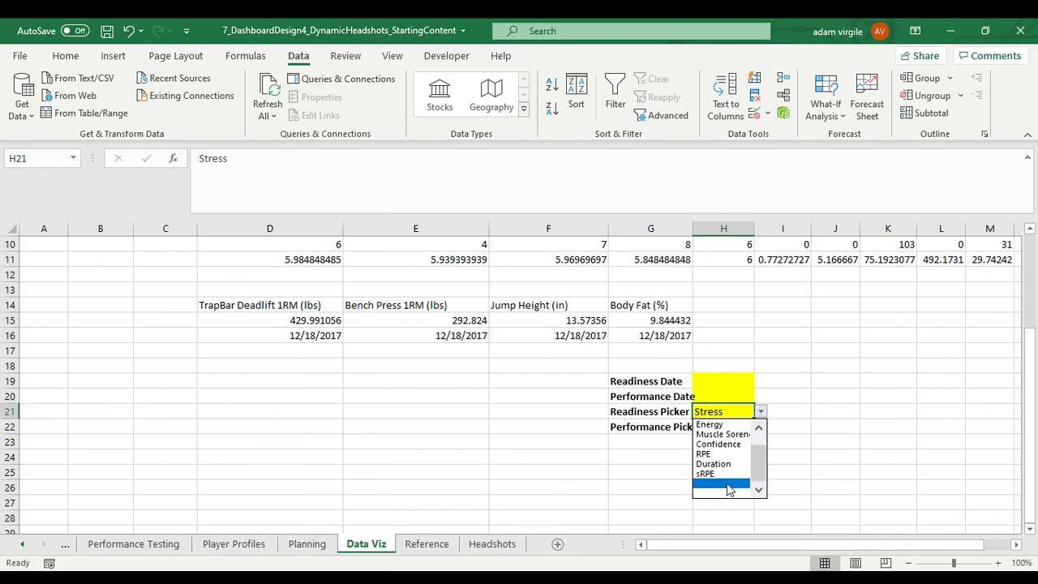
click(618, 395)
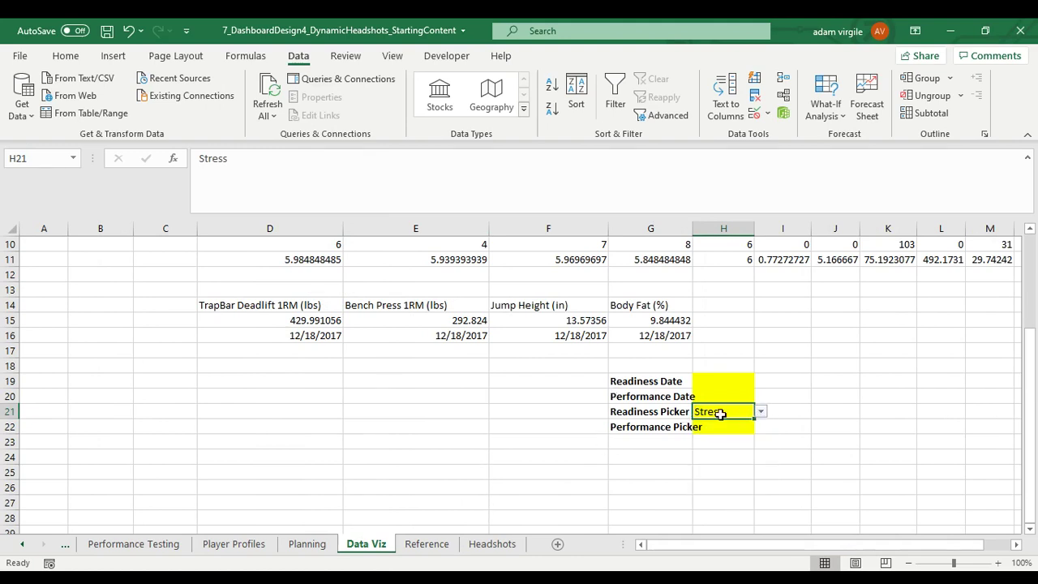
click(760, 412)
scroll(706, 462, down, 2)
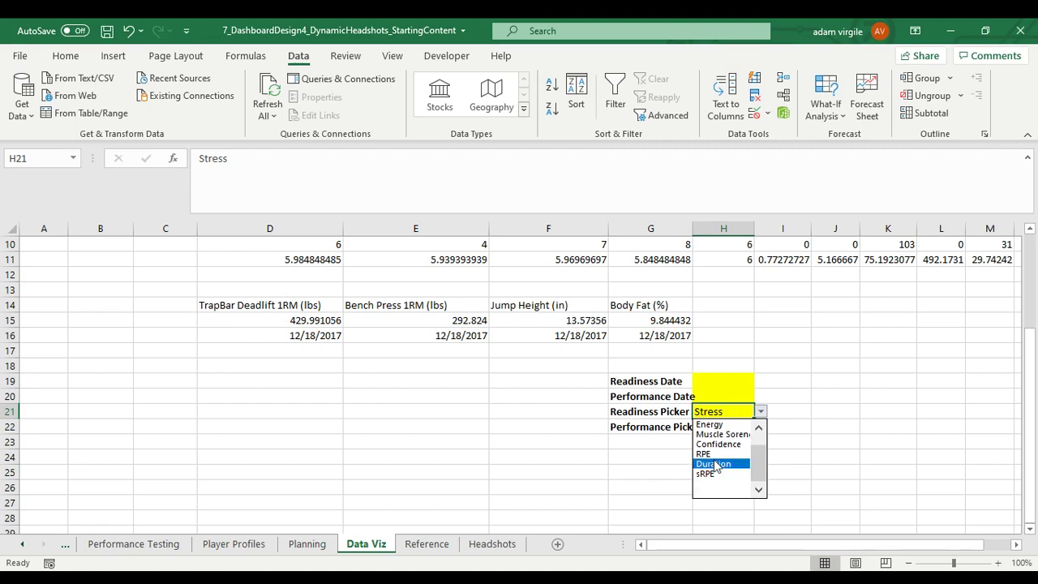
click(662, 470)
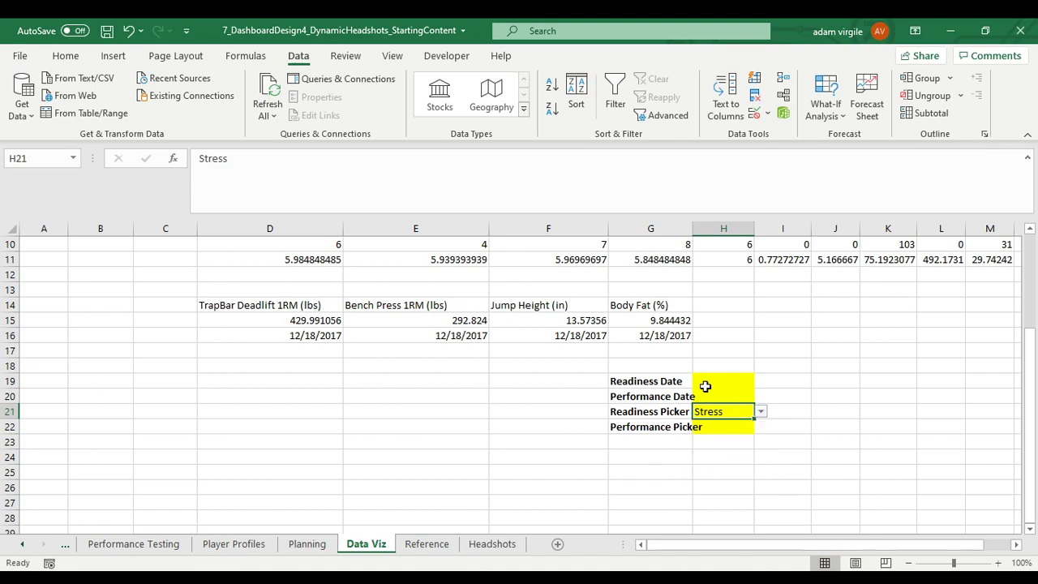
Set H21's validation source to =OFFSET(Reference!$C$2,0,0,COUNTA(Reference!$C:$C)-1)
click(754, 113)
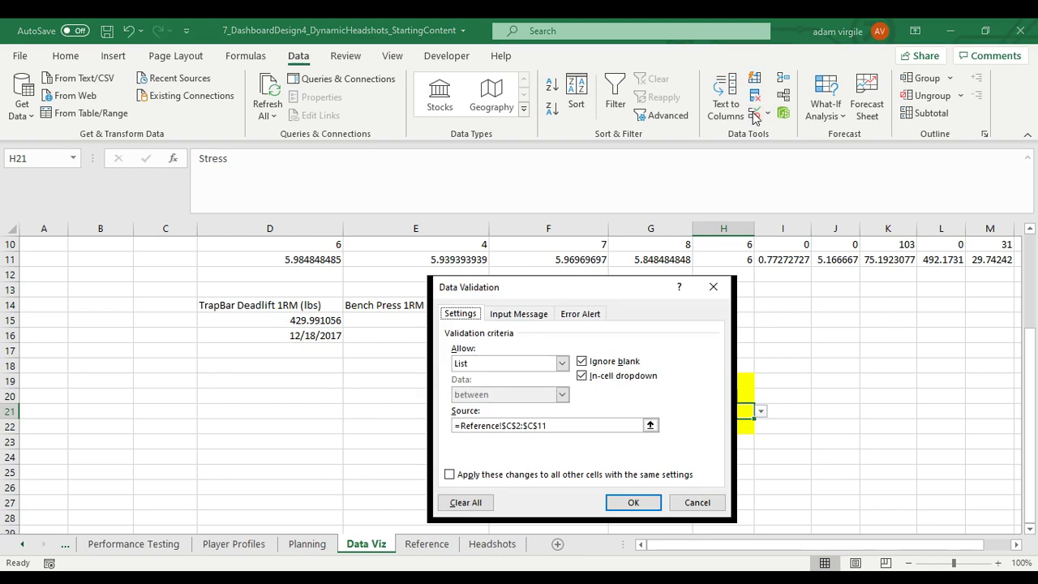
click(622, 428)
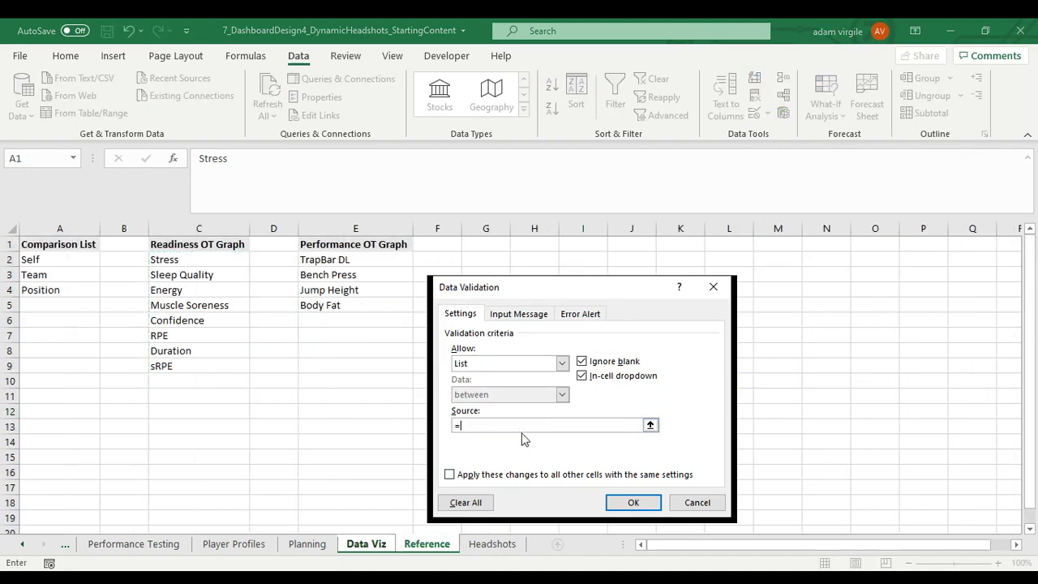
text(OFFSET()
click(181, 260)
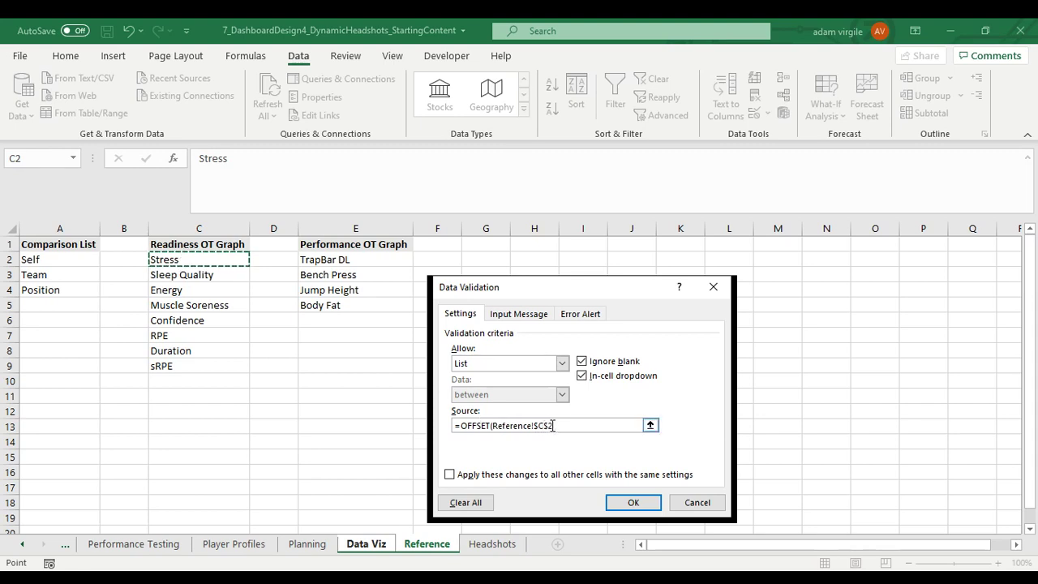
text(,0,0)
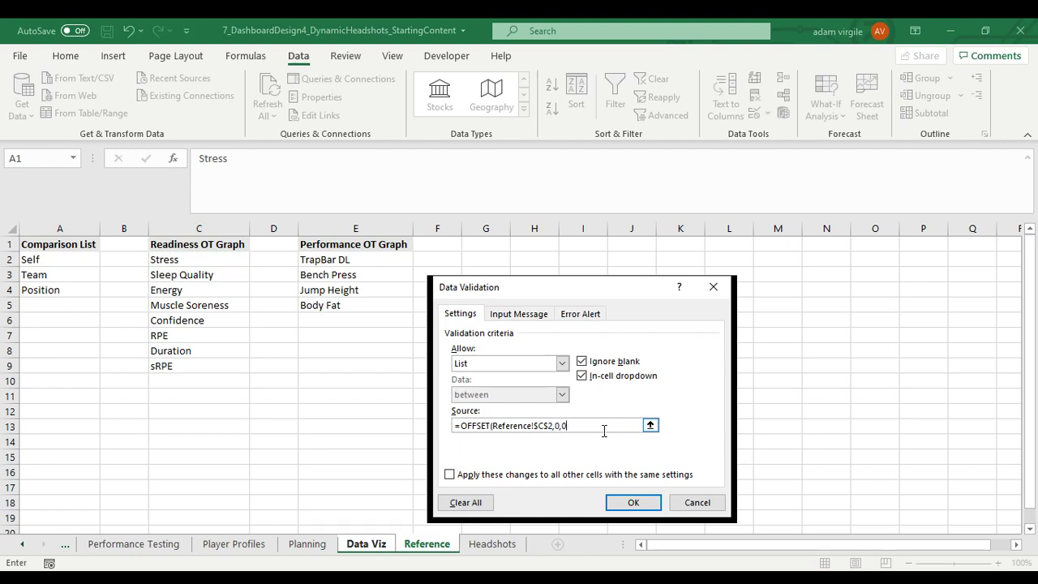
key(Return)
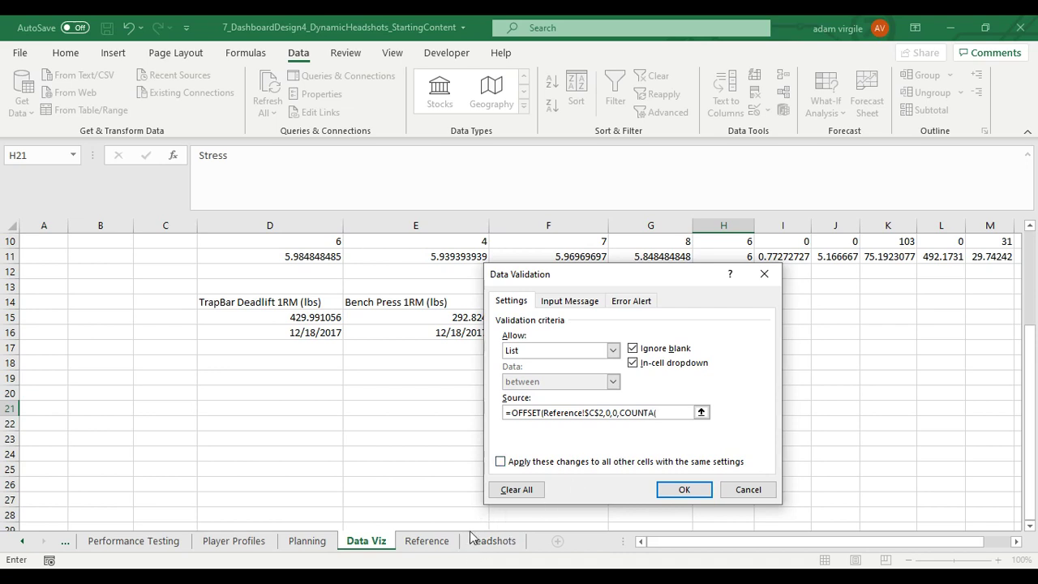
click(441, 549)
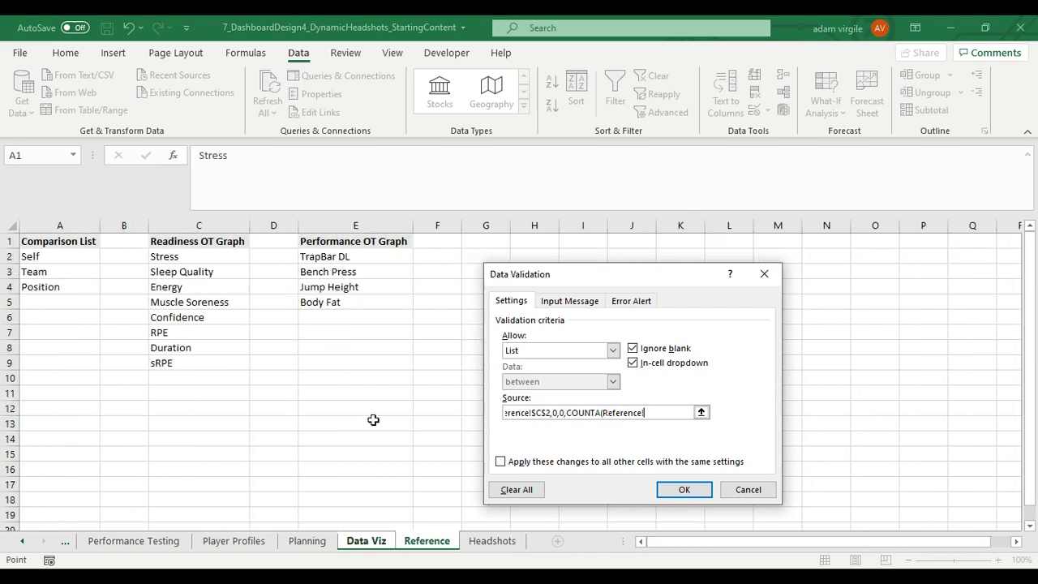
click(209, 220)
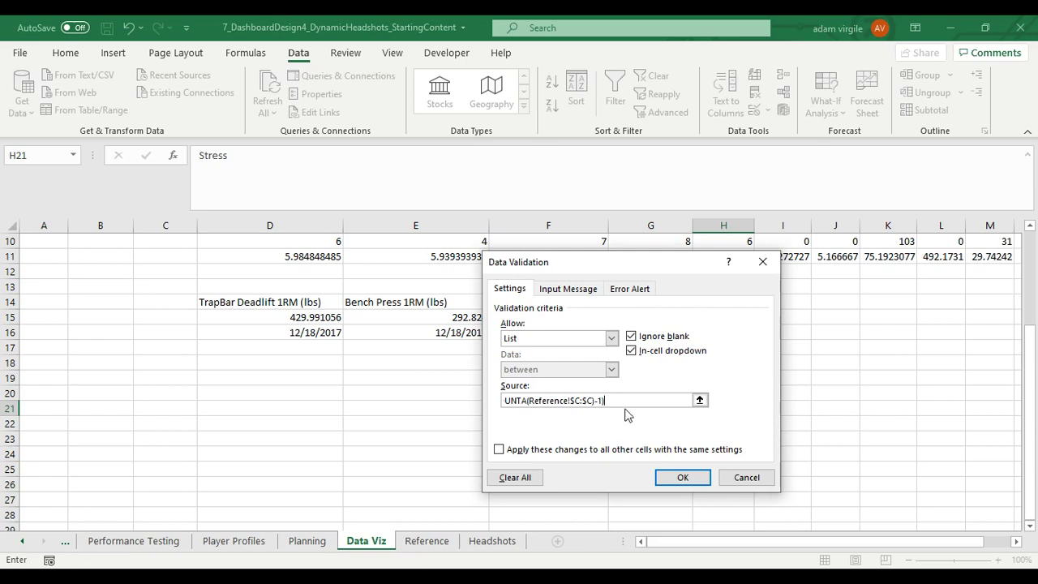
drag(625, 397, 448, 402)
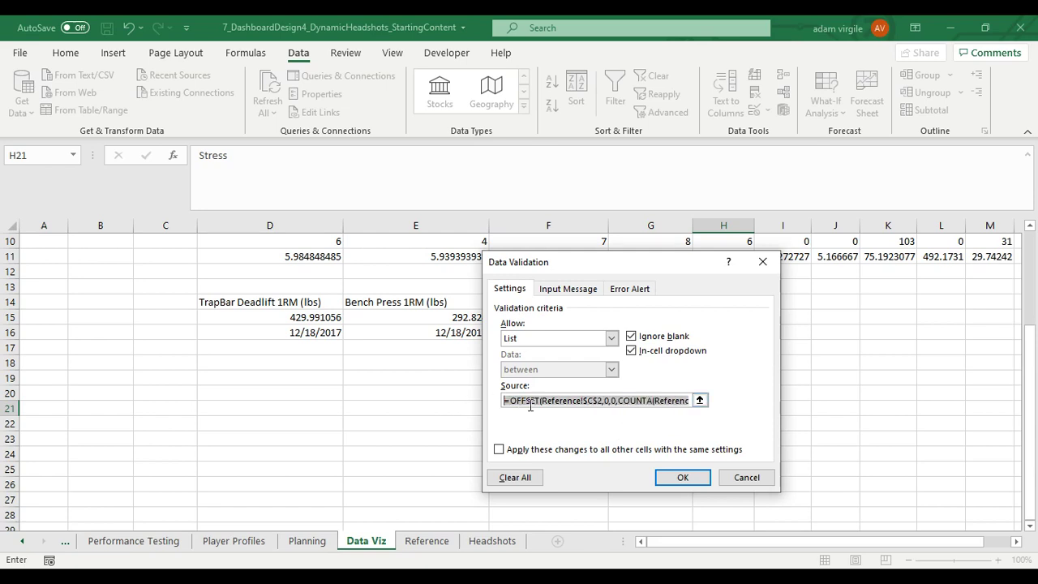
click(596, 401)
click(683, 481)
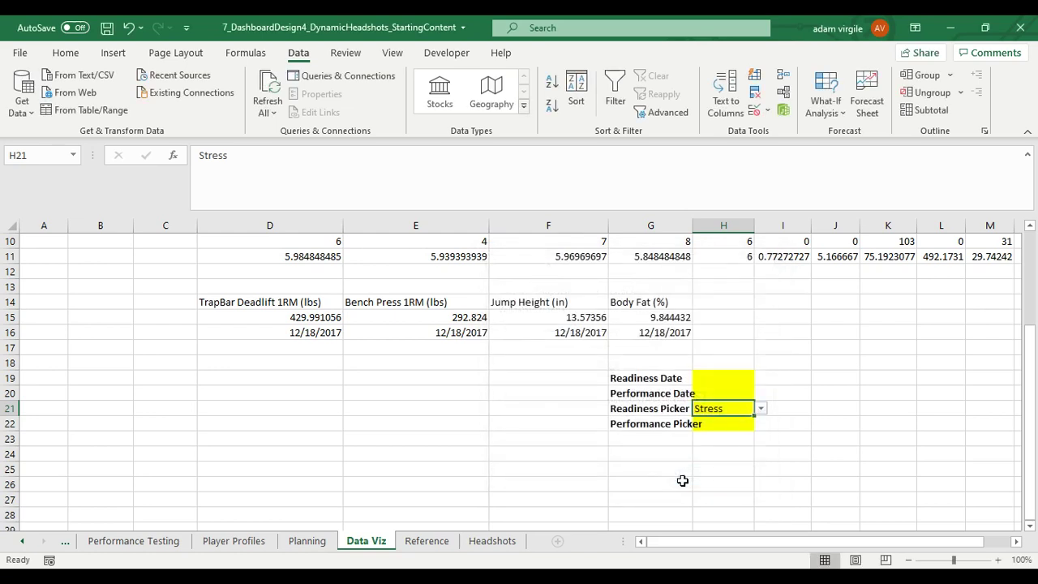
Re-add test entries Hello and Friend in Reference cells C10 and C11
click(761, 409)
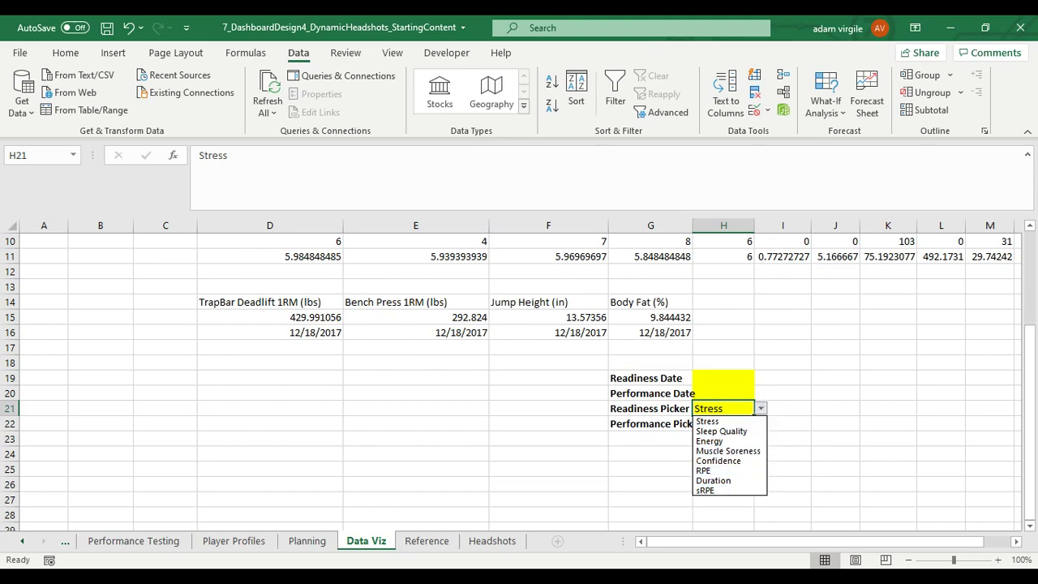
key(Escape)
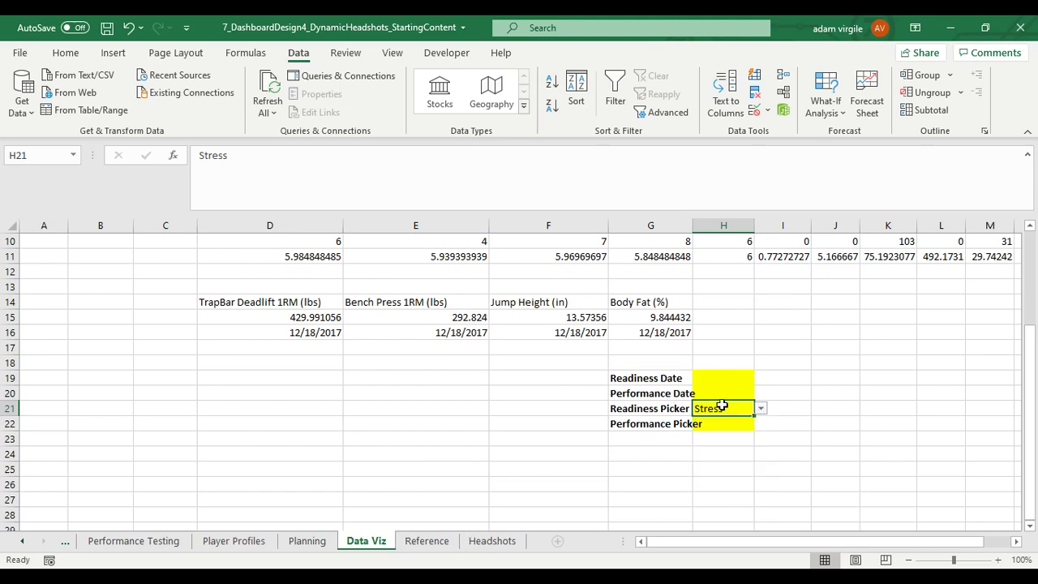
click(445, 542)
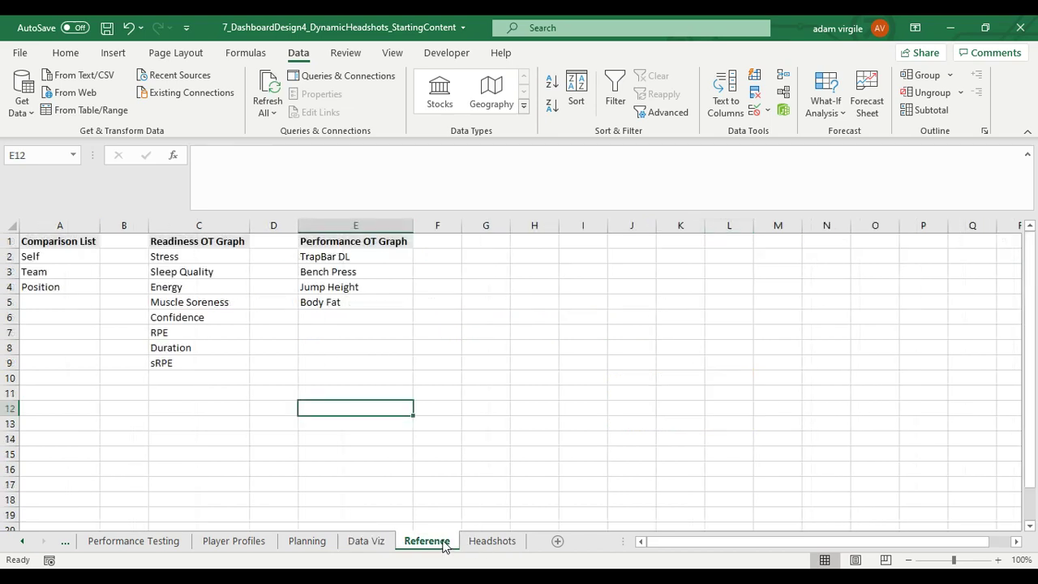
click(204, 362)
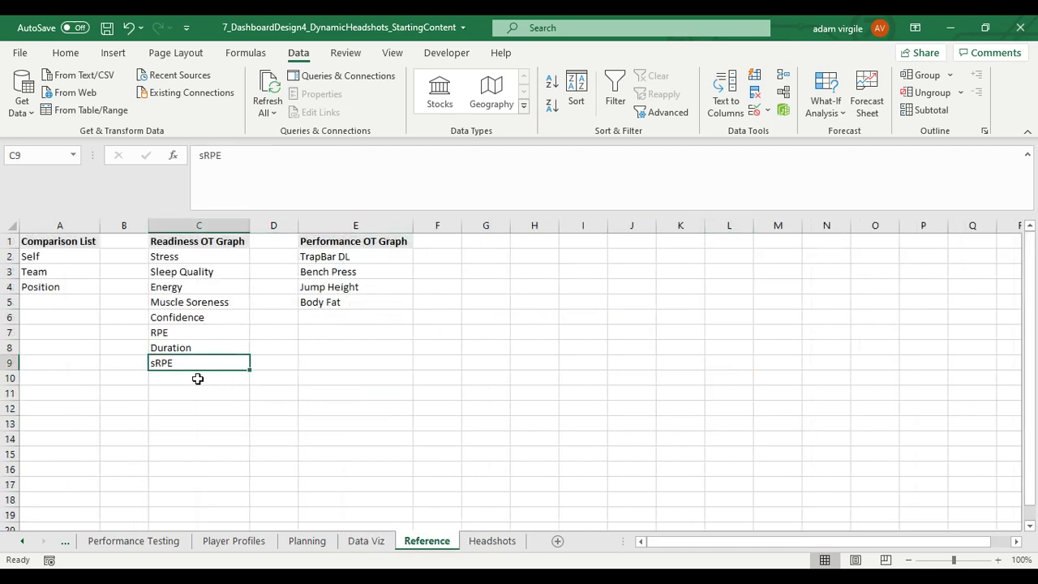
click(203, 378)
text(Hello)
key(Return)
text(Friend)
key(Return)
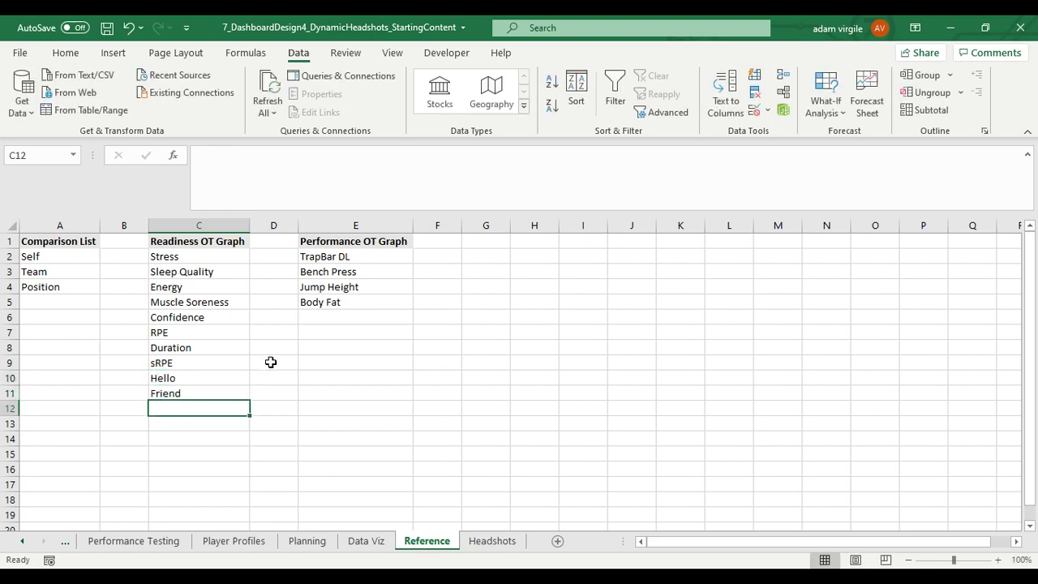
Confirm Hello and Friend now show in the Readiness Picker dropdown
click(367, 541)
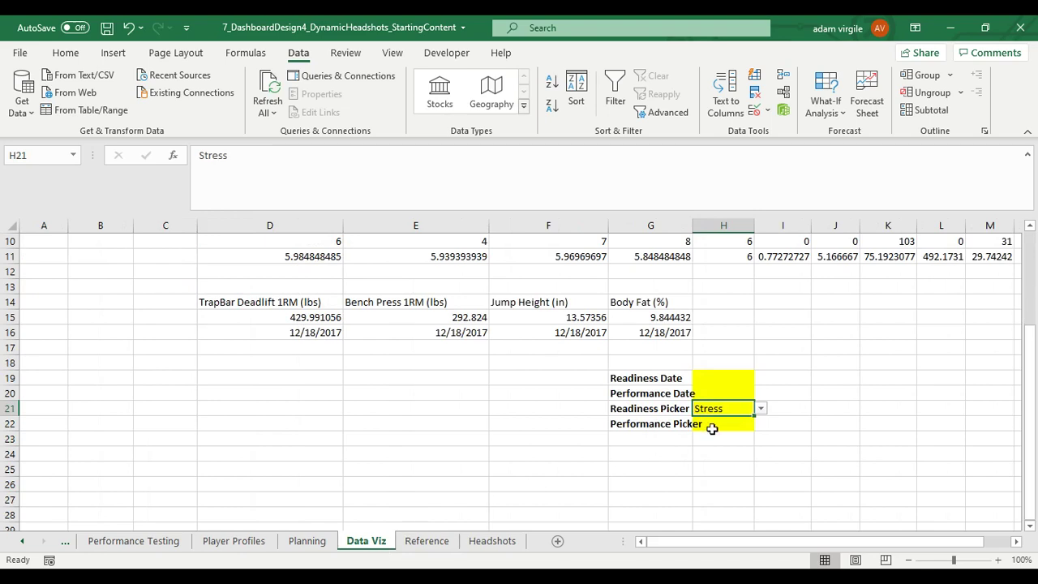
click(761, 409)
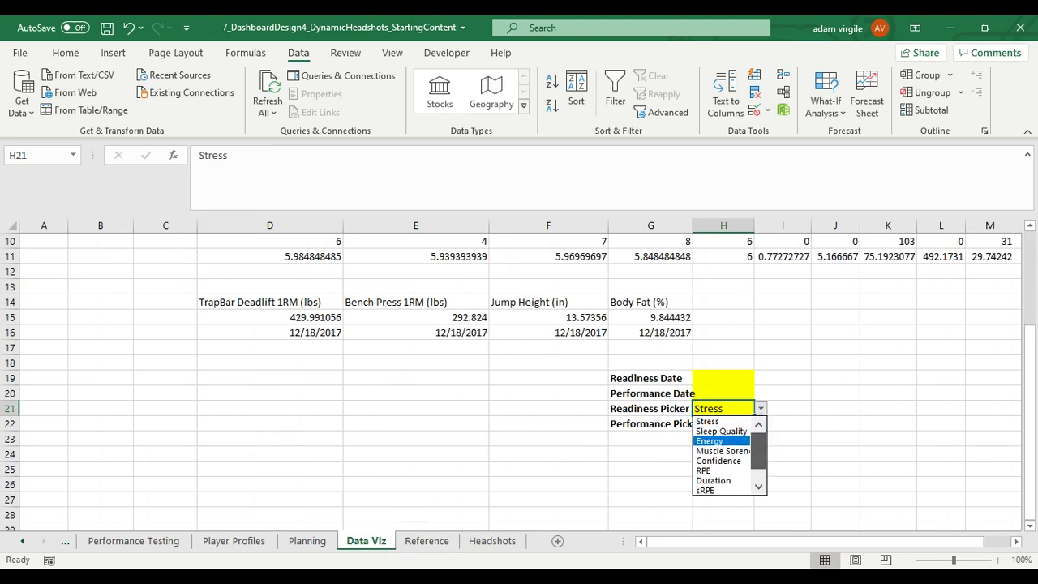
drag(760, 446, 760, 454)
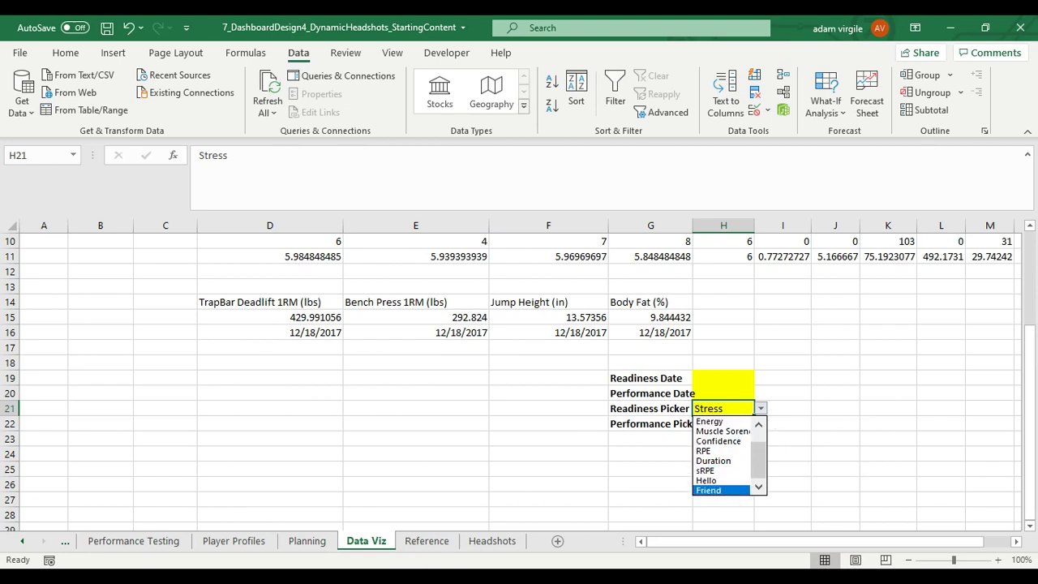
click(740, 407)
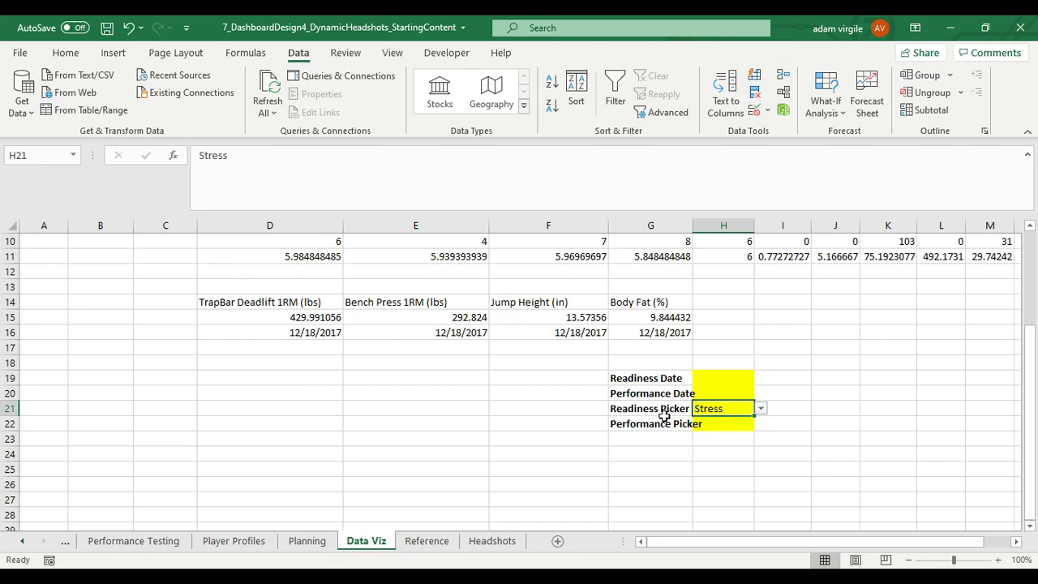
Clear Hello and Friend again and confirm the picker list ends at sRPE with no blanks
click(428, 540)
drag(248, 377, 202, 391)
right_click(202, 393)
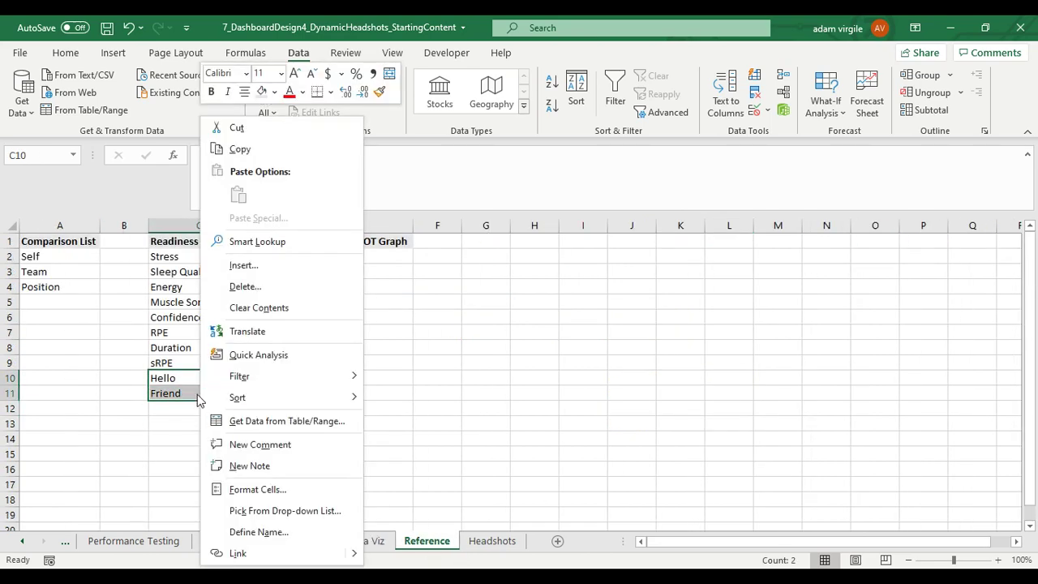
click(253, 308)
click(366, 541)
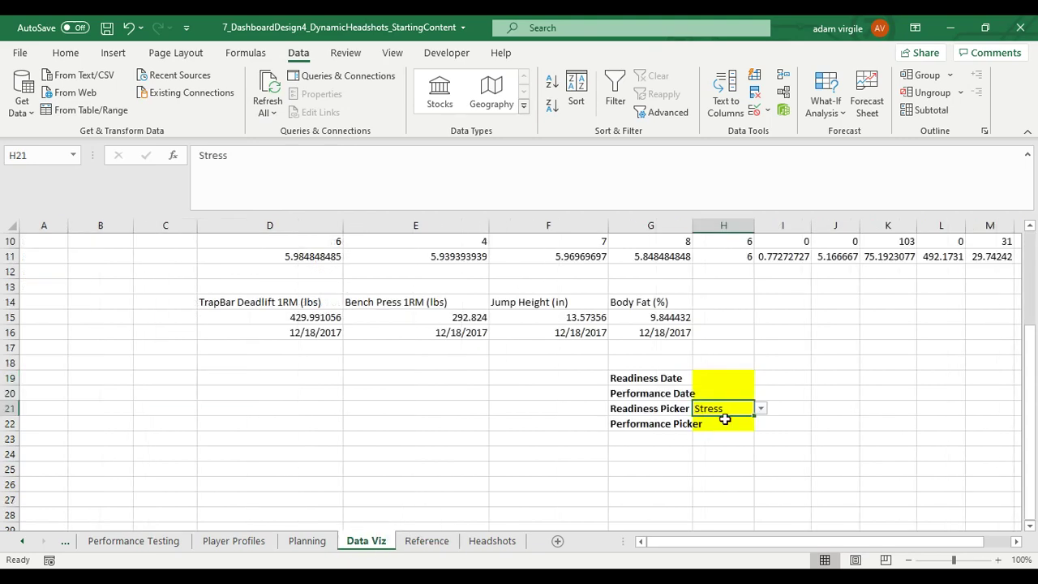
click(759, 409)
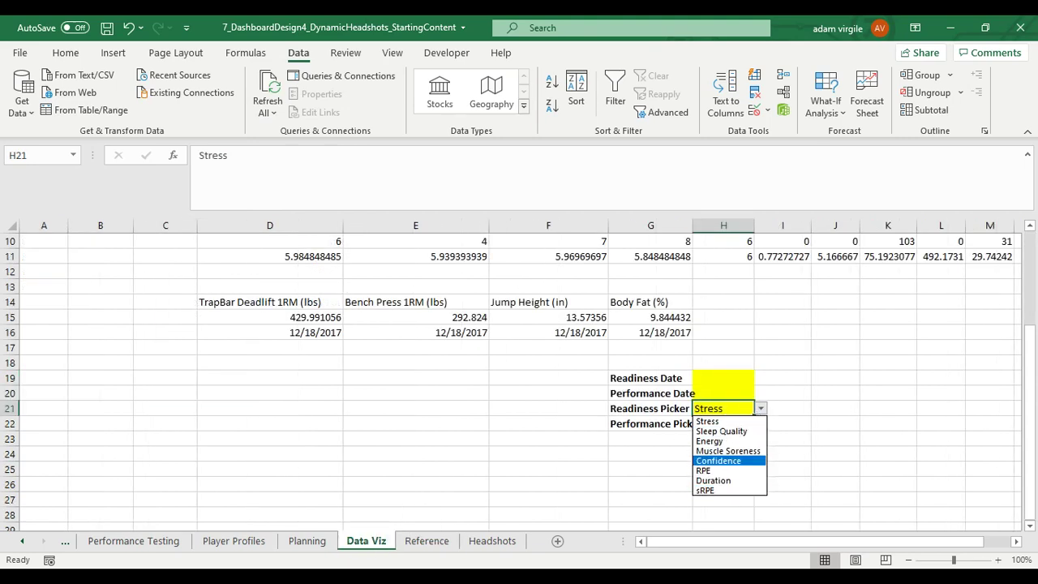
click(707, 421)
click(720, 425)
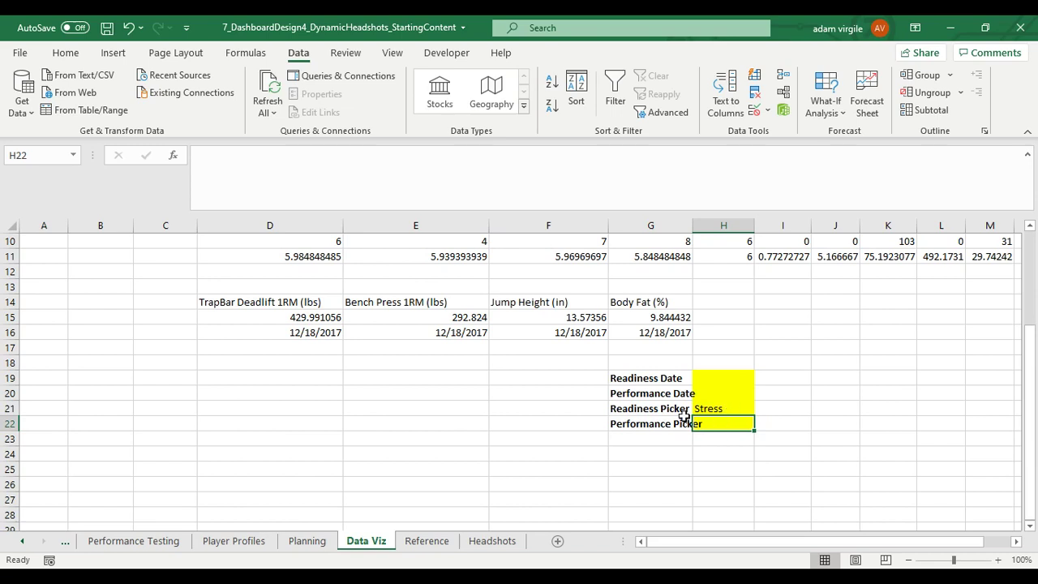
Set the Performance Picker cell H22's data validation to allow a List
click(719, 407)
click(723, 423)
click(754, 110)
key(alt+Down)
key(Down)
key(Down)
key(Down)
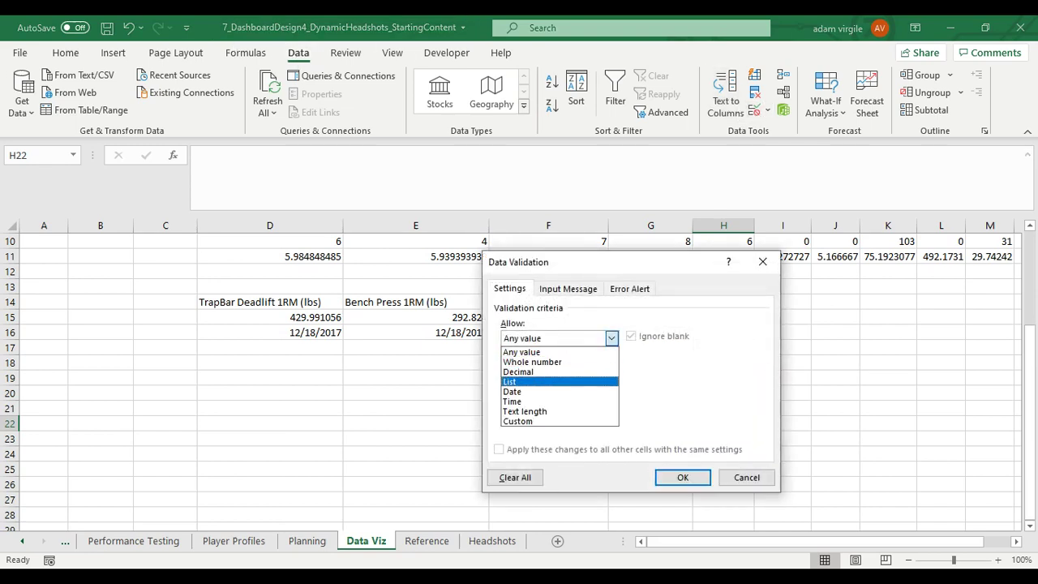
key(Return)
Use =OFFSET(Reference!$E$2,0,0,COUNTA(Reference!$E:$E)-1) as H22's list source
click(596, 400)
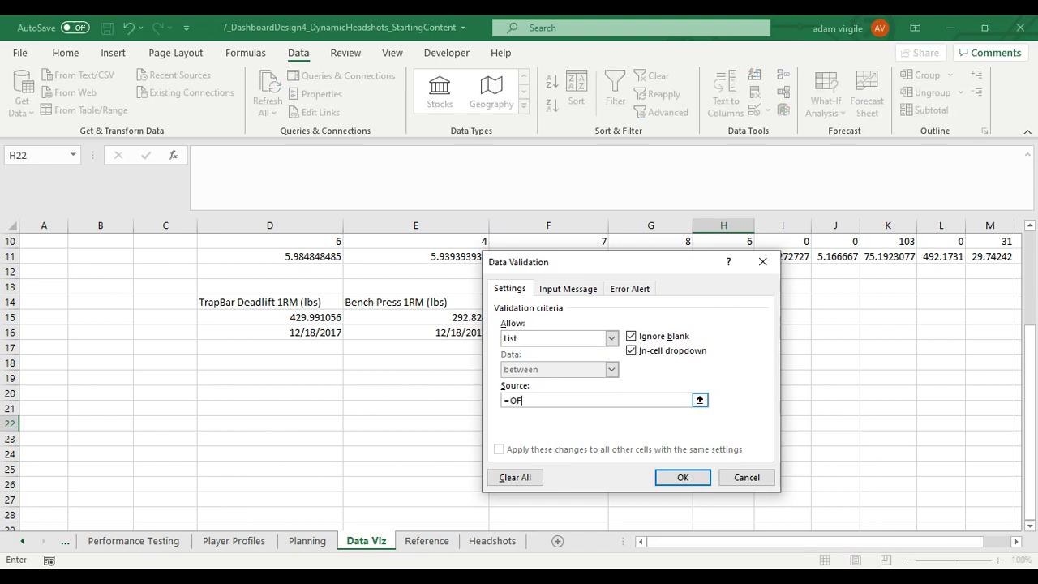
text(=OFFSET()
click(426, 541)
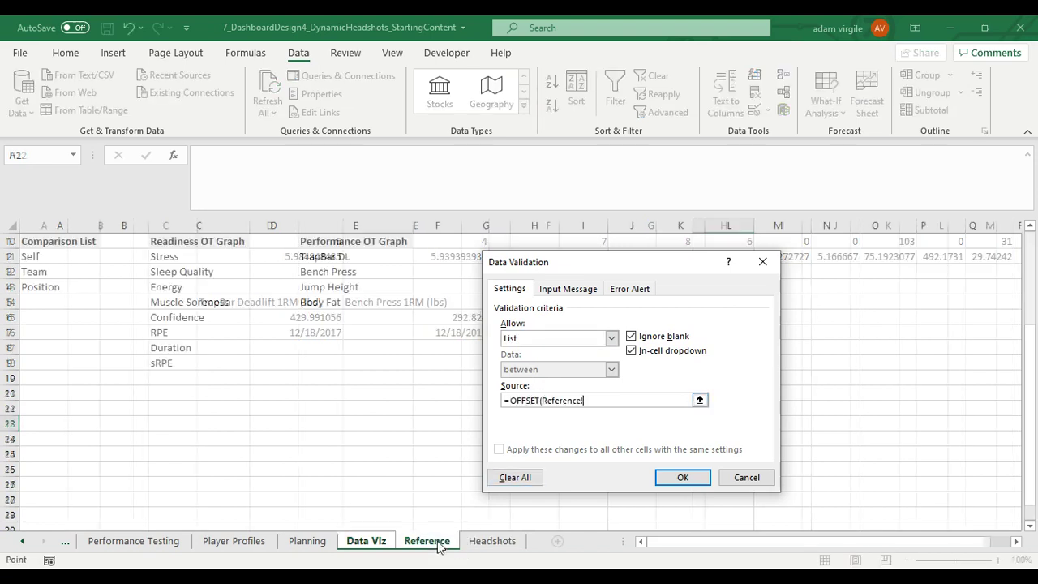
click(344, 257)
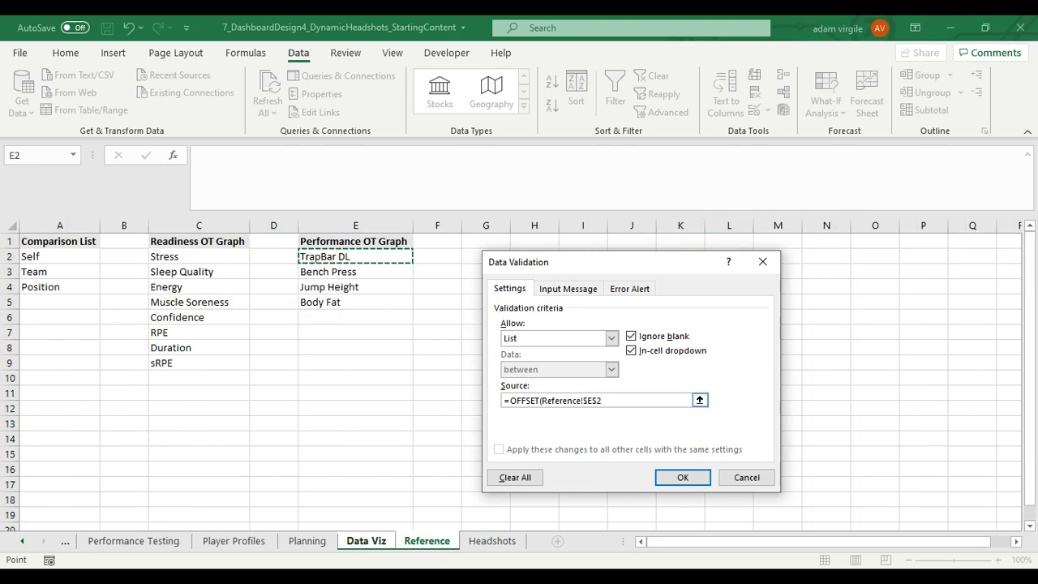
text(,0,0,COUNTA()
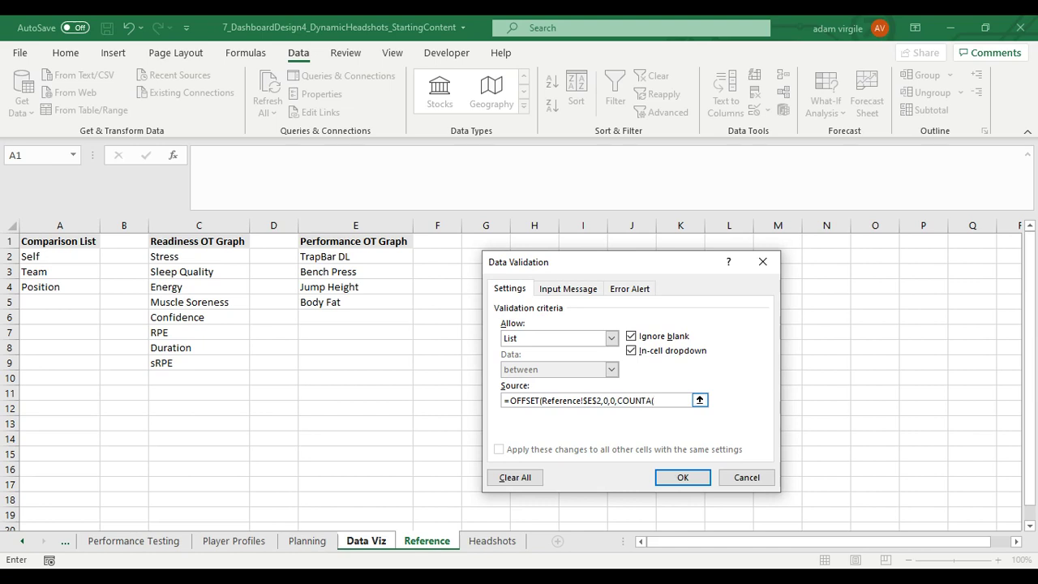
click(365, 223)
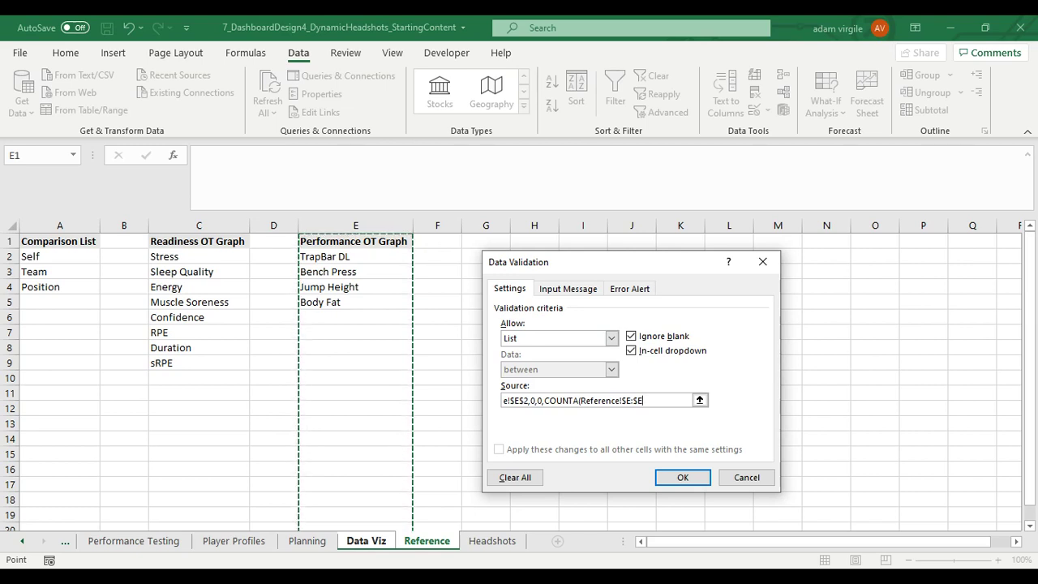
text()-1))
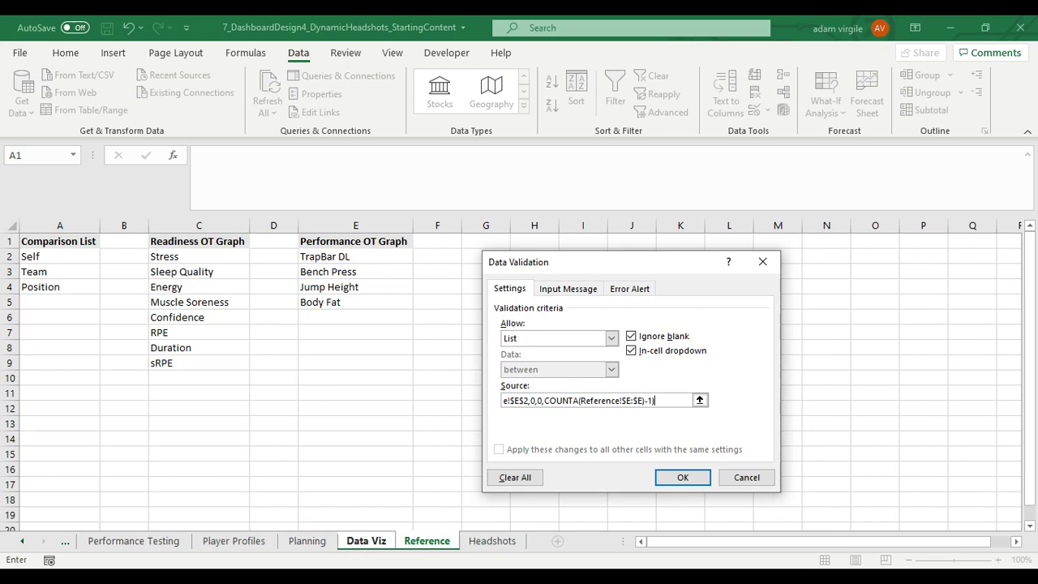
click(682, 477)
Pick TrapBar DL, then Bench Press, in the Performance Picker
click(760, 424)
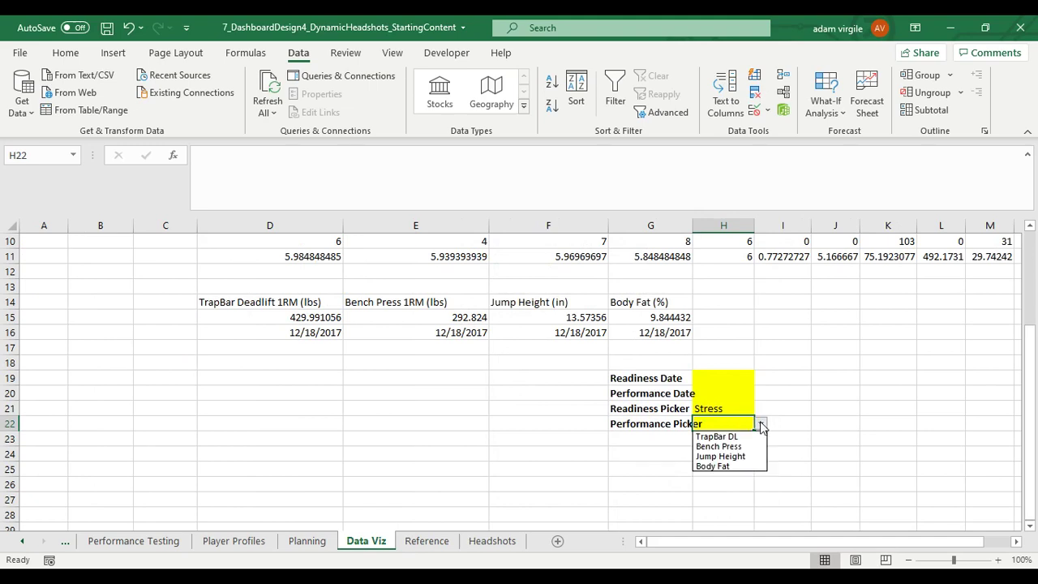
click(749, 436)
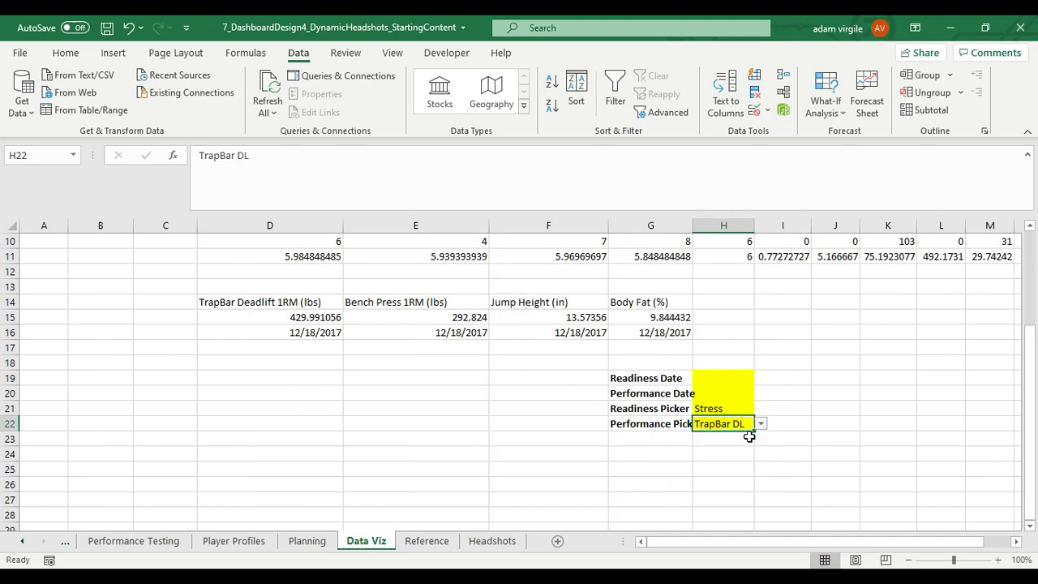
click(759, 424)
click(730, 445)
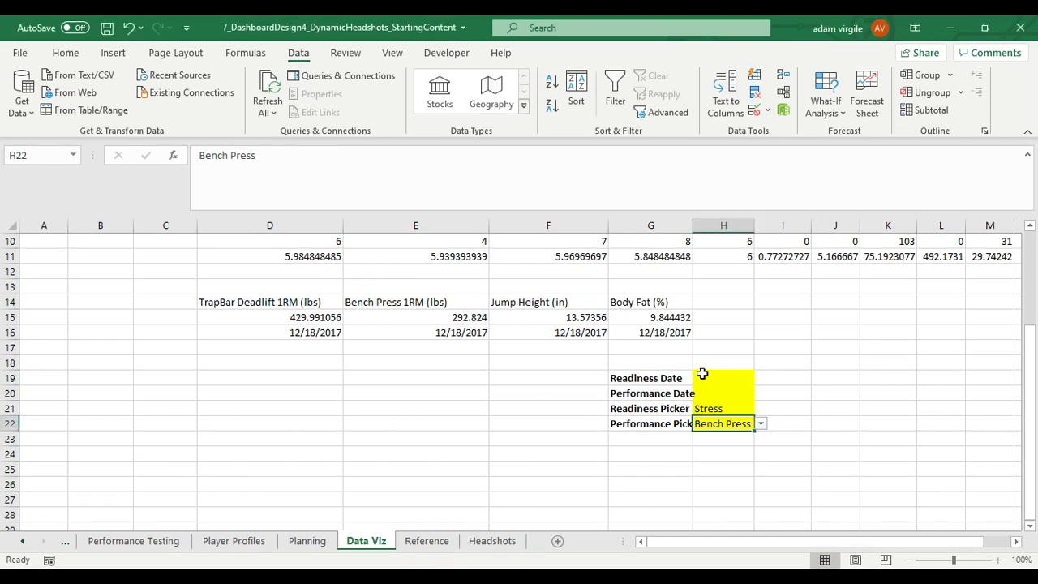
scroll(734, 379, up, 1)
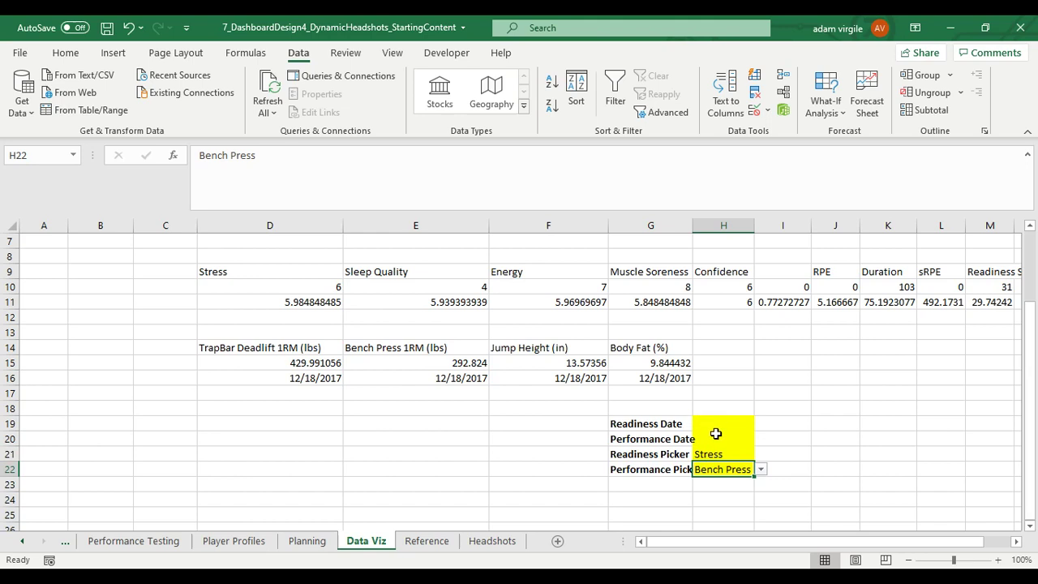
Enter =I1 in Readiness Date H19 so it shows 10/28/2017
click(721, 422)
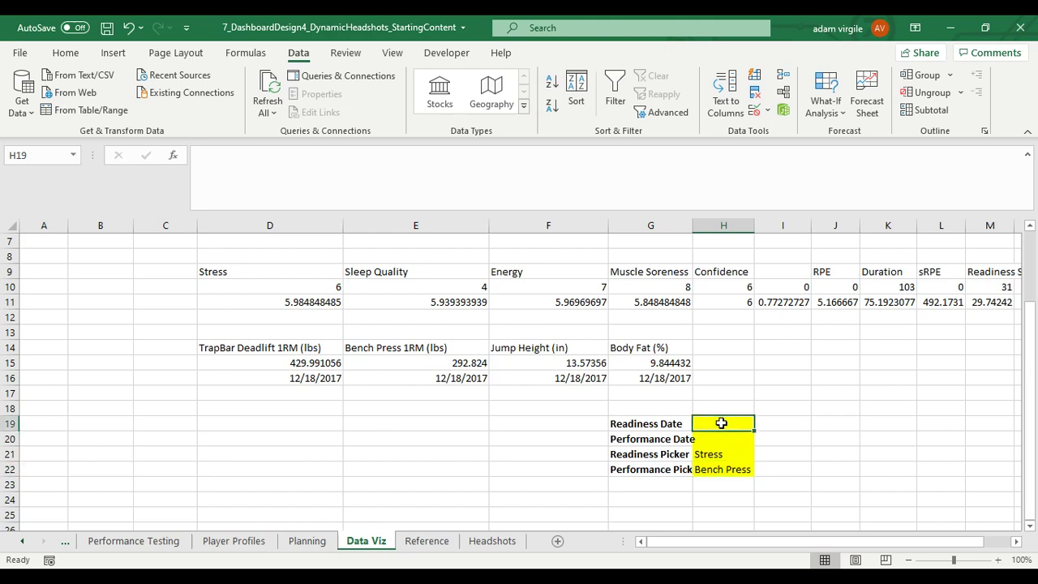
text(=)
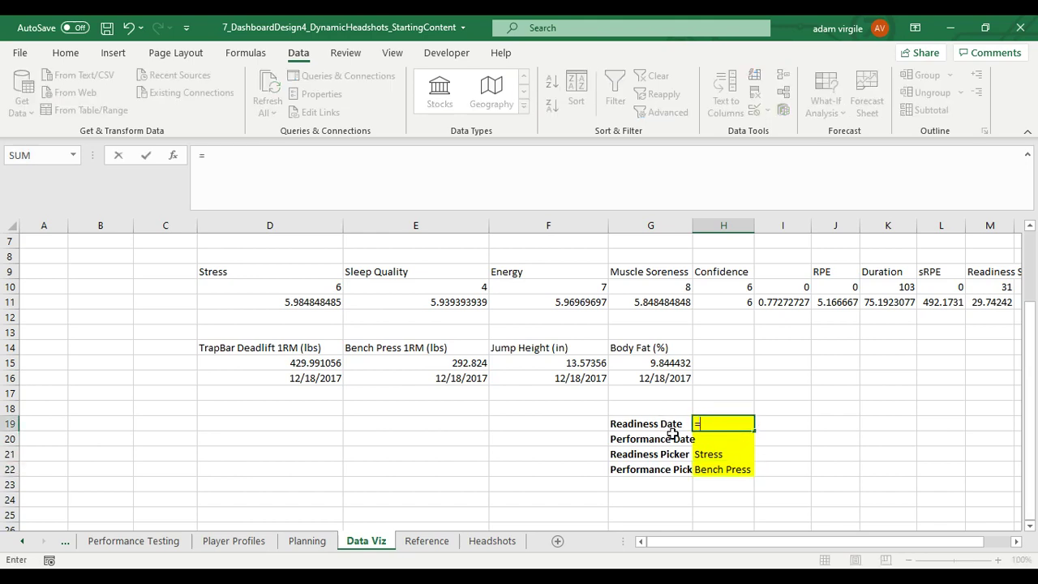
scroll(696, 422, up, 2)
click(781, 241)
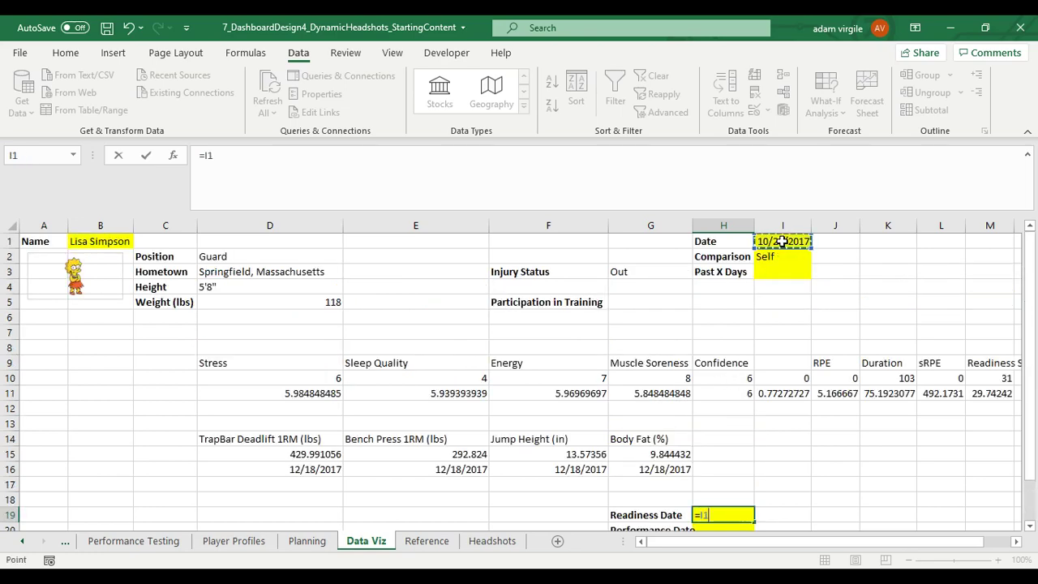
key(Return)
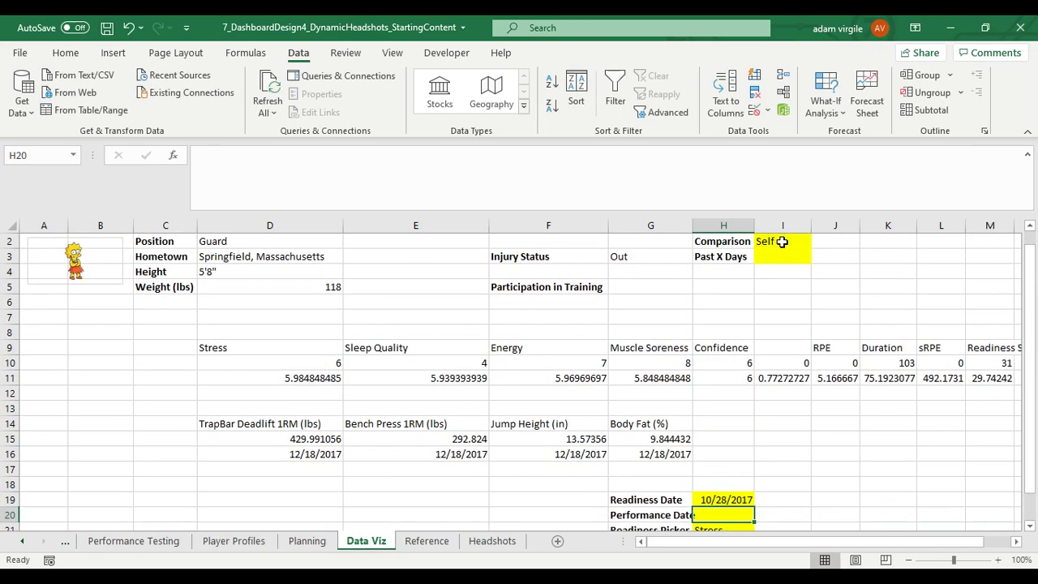
Enter =I1 in Performance Date H20 as well, then glance at the Reference sheet
text(=)
scroll(782, 241, up, 1)
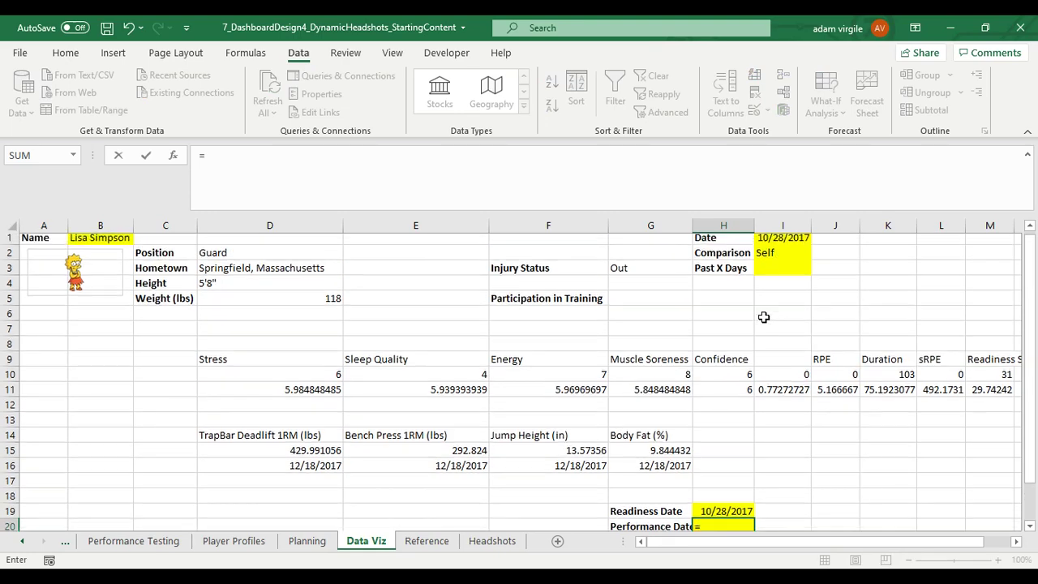
click(781, 243)
key(Return)
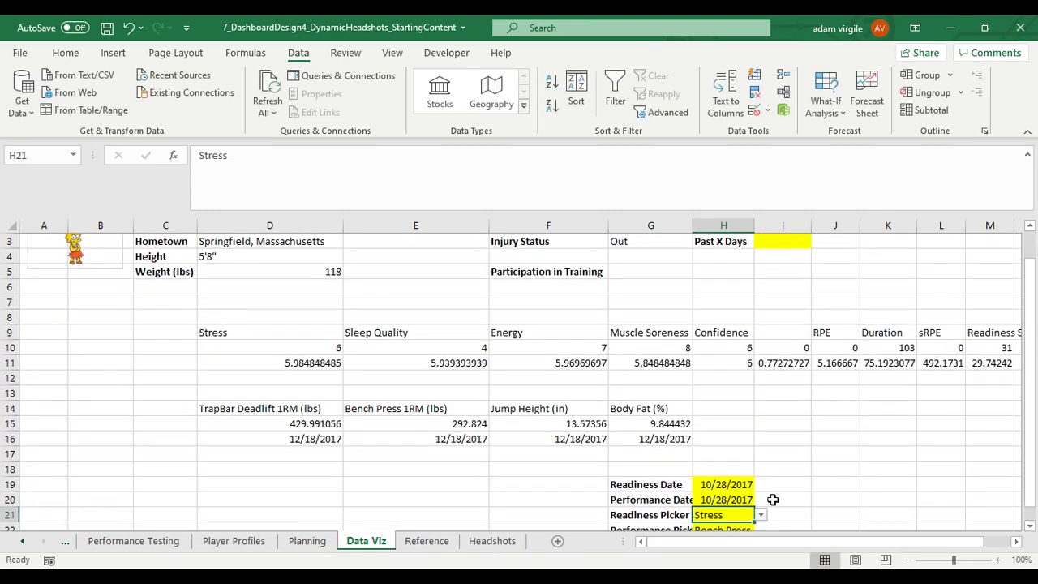
click(725, 502)
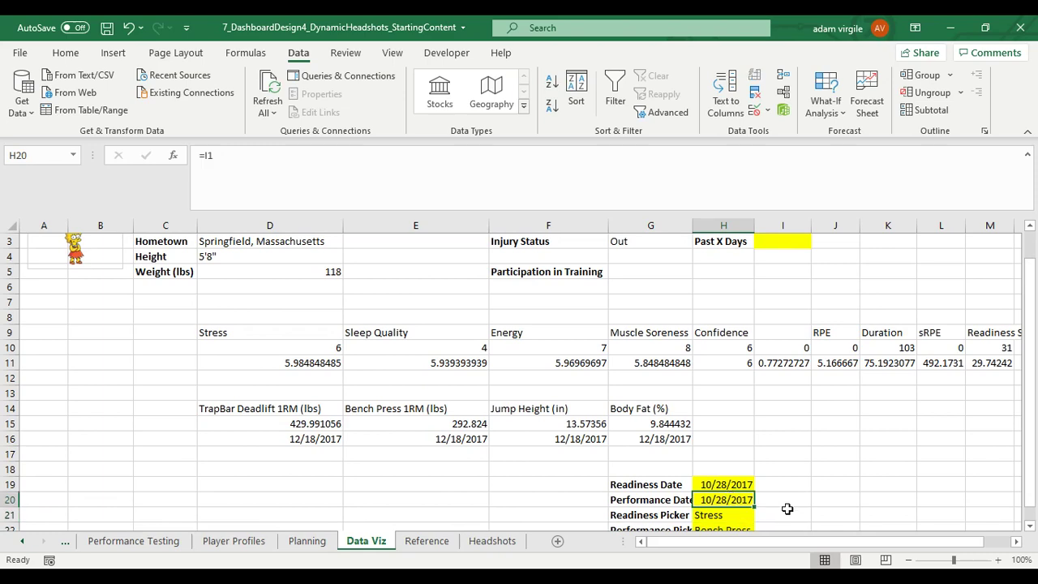
click(427, 540)
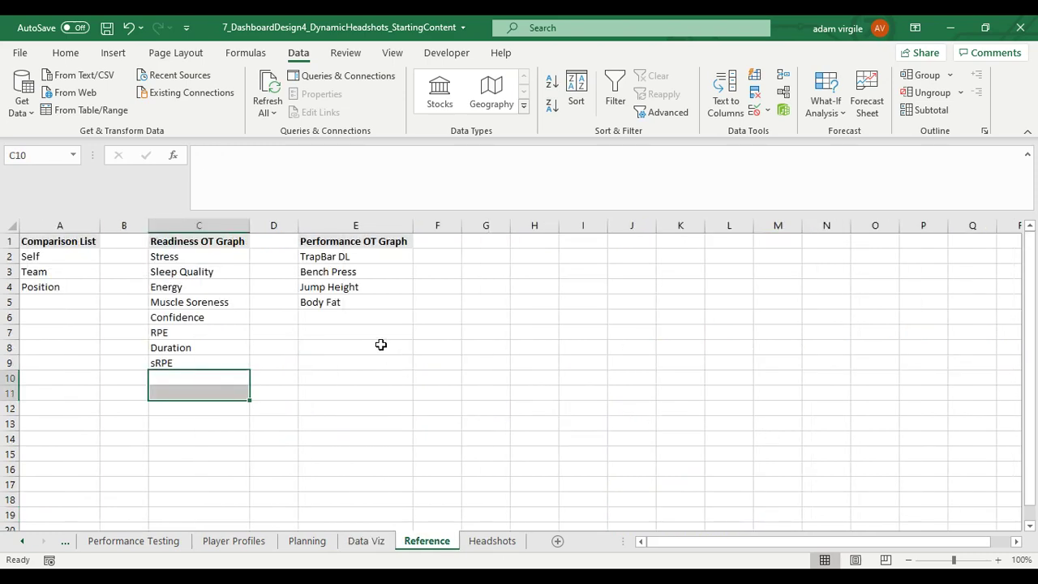
click(380, 347)
click(363, 541)
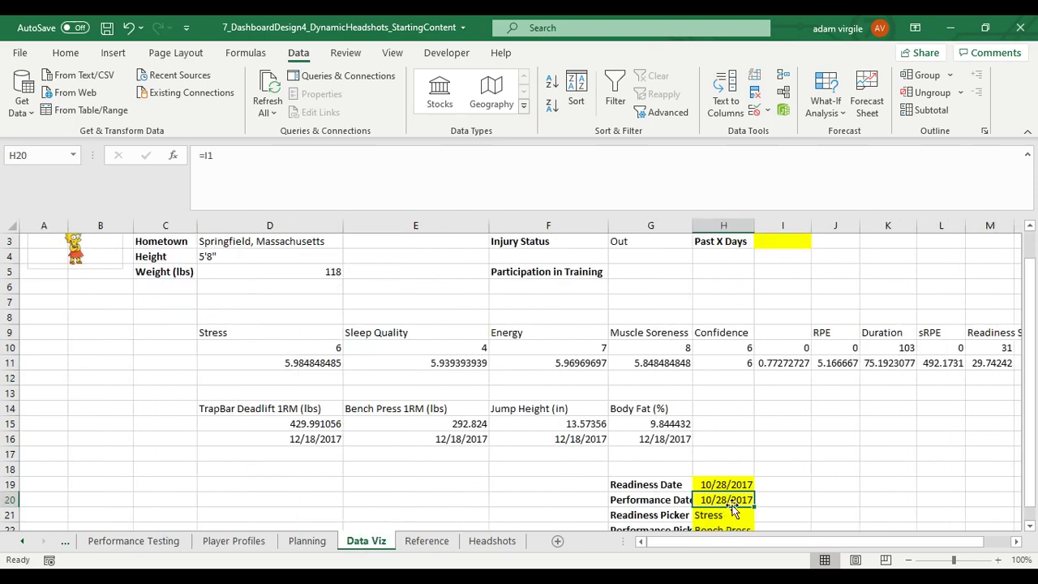
scroll(742, 490, down, 1)
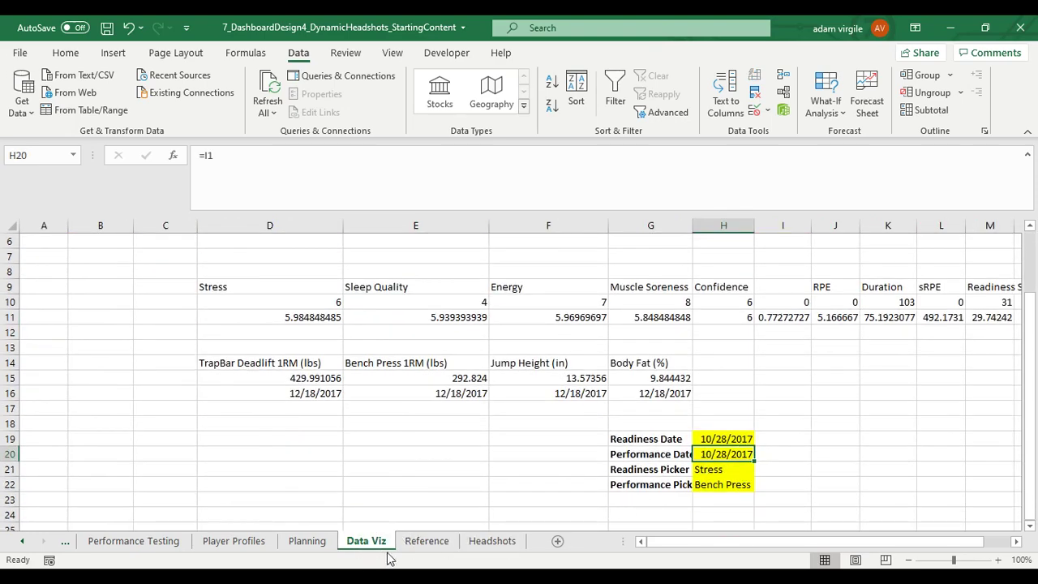
Type the heading in Reference G1, correcting 'Date' to read Readiness OT Graph Data
click(420, 541)
click(484, 242)
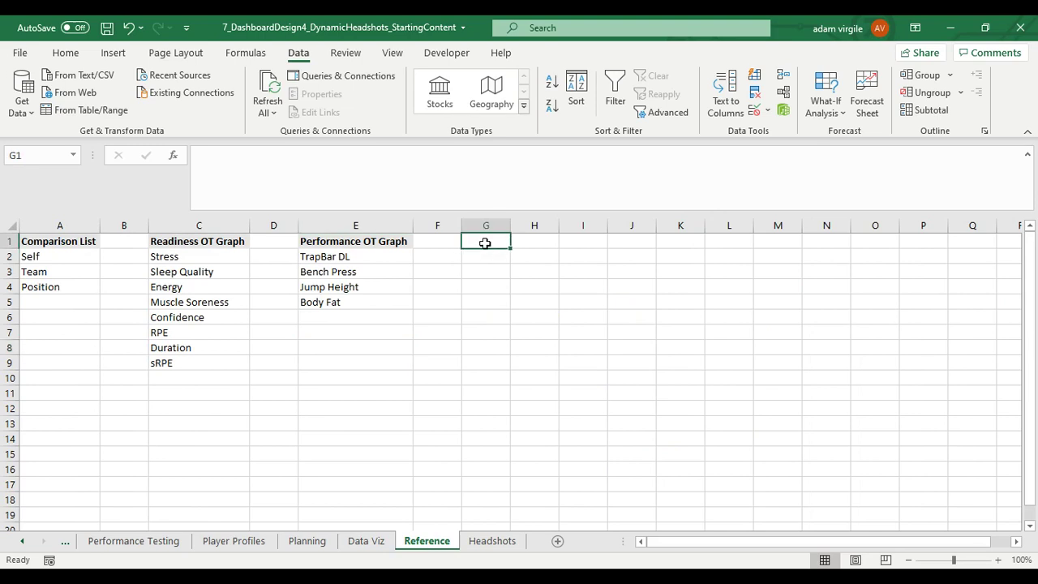
text(Readiness)
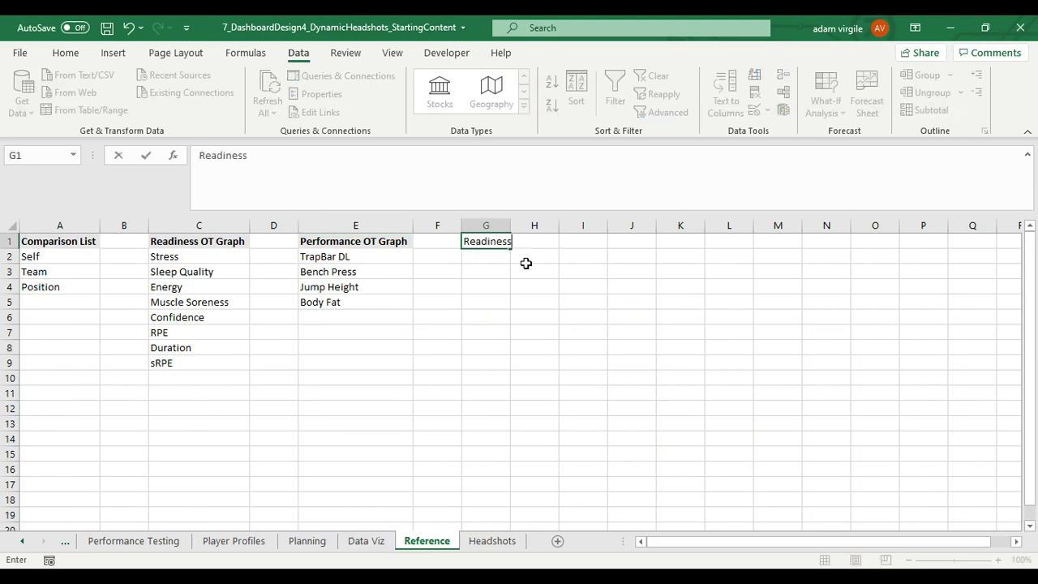
text( OT Graph Date)
key(Return)
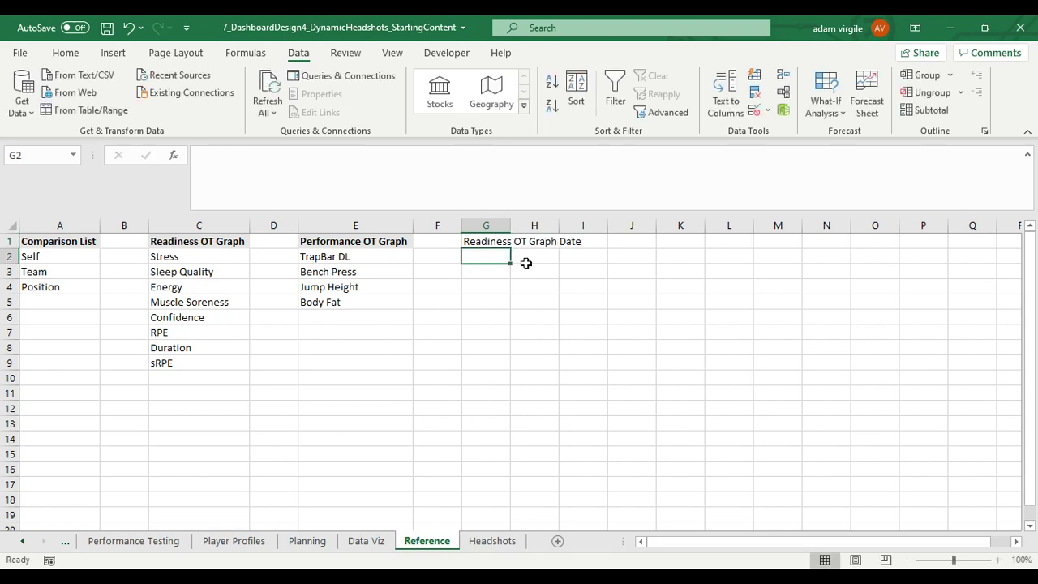
key(Left)
key(Up)
key(Right)
click(476, 185)
key(BackSpace)
text(a)
key(Return)
Move along row 2 from G2 to cell T2 for the latest date
key(Right)
key(Left)
drag(487, 256, 546, 248)
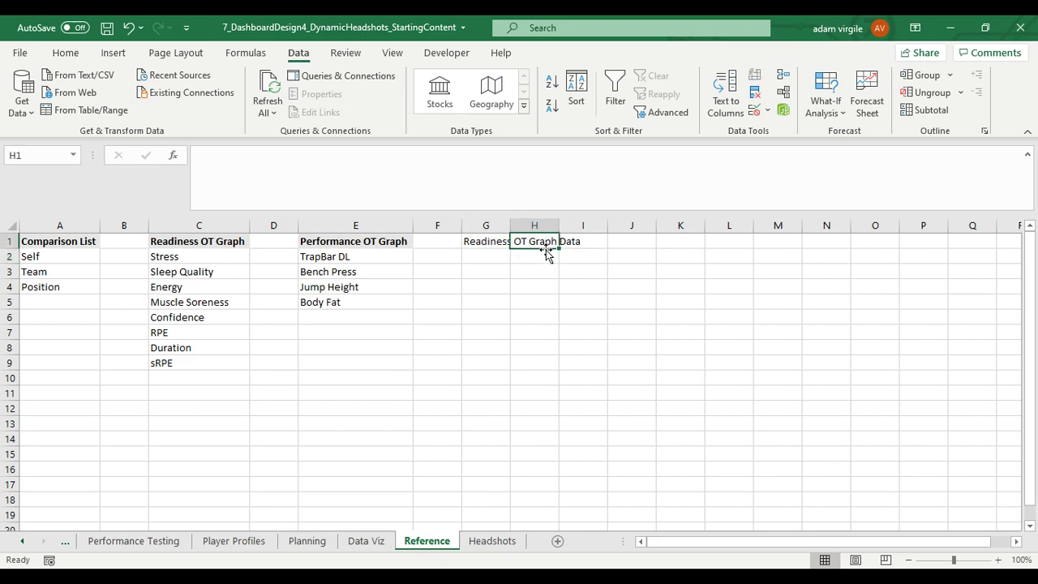
click(491, 260)
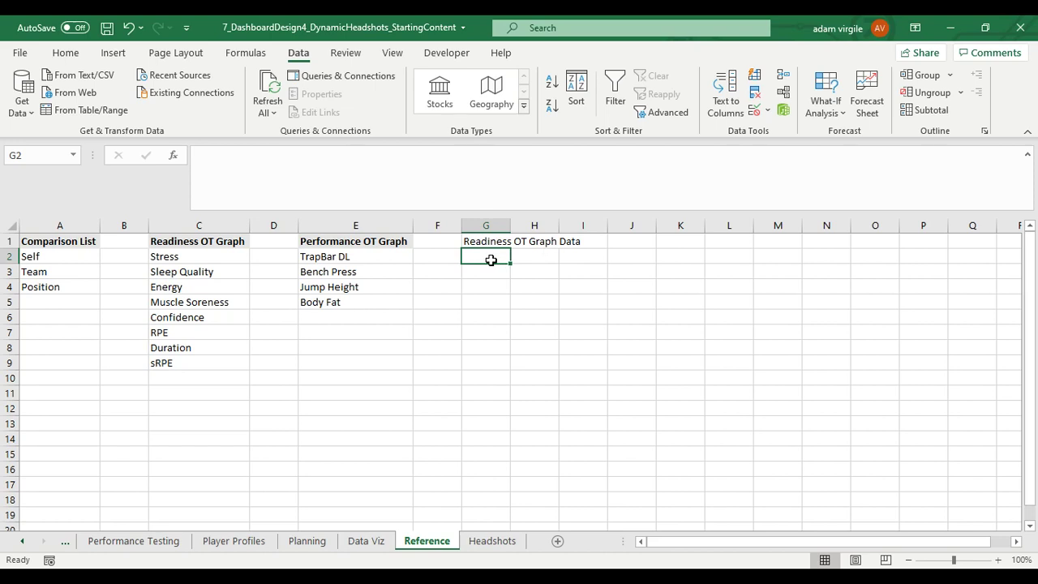
key(Right)
key(Right)
key(Right)
key(Right)
key(Right)
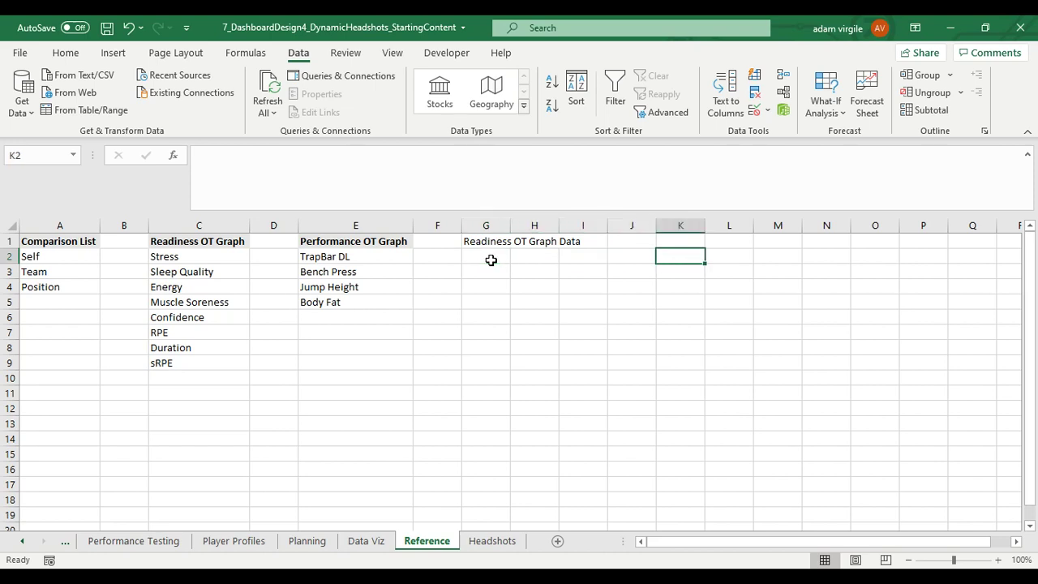
key(Right)
key(Right)
key(Right)
key(Right)
key(Right)
key(Right)
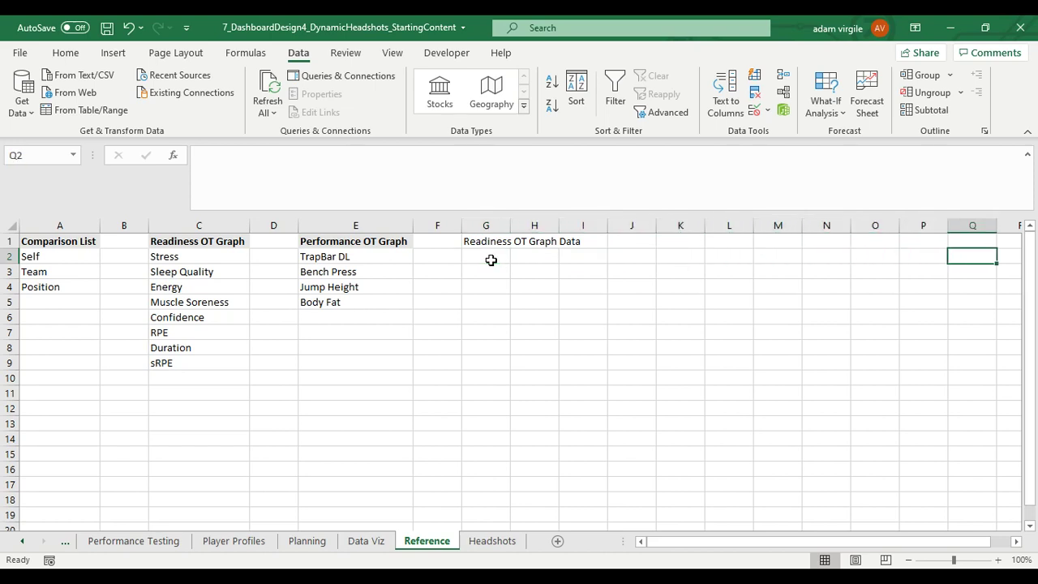
key(Right)
key(Right)
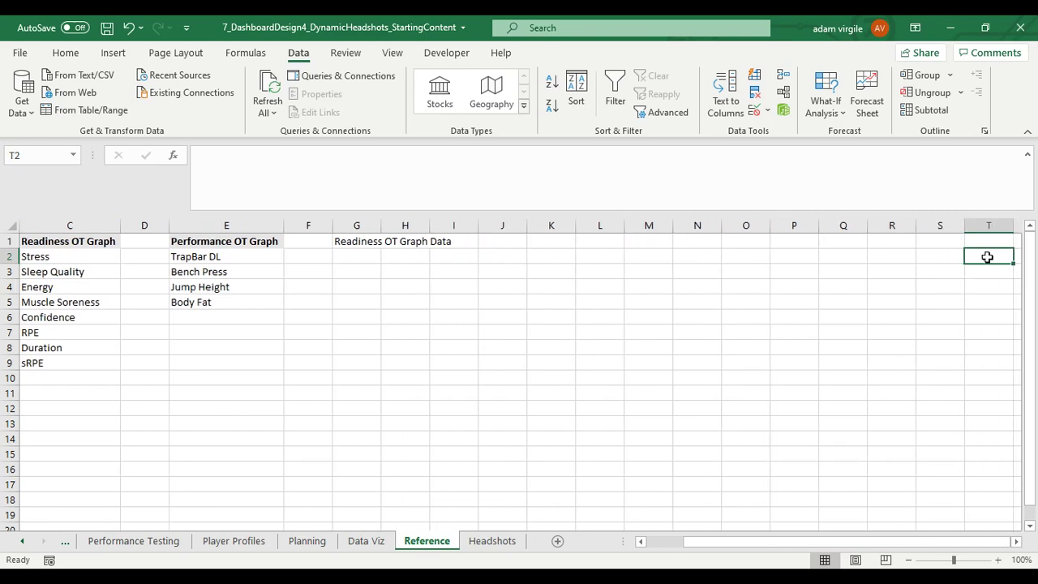
Link T2 to ='Data Viz'!H19 so it shows 10/28/2017, checking the source cell
text(=)
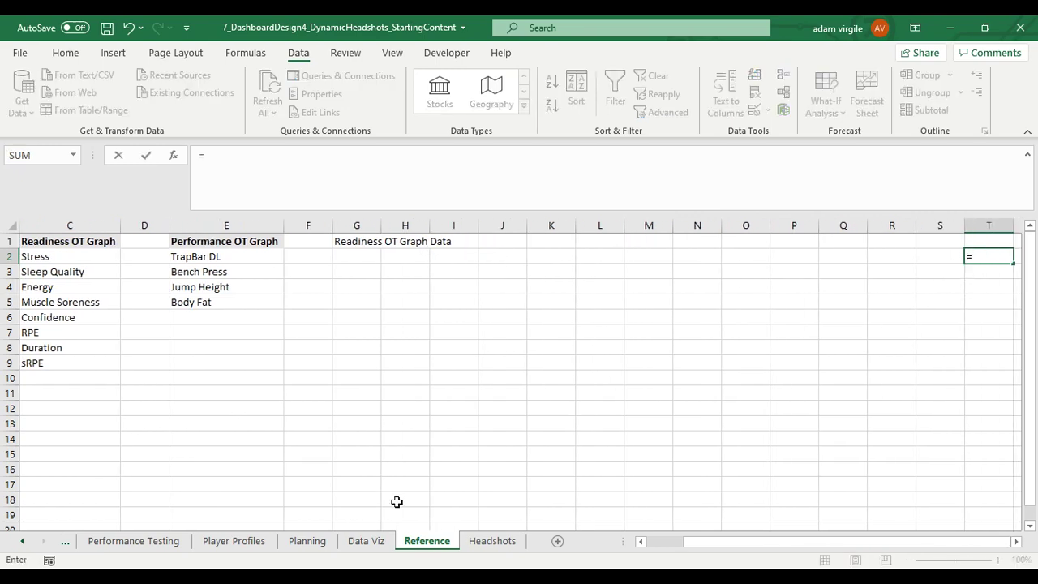
click(388, 542)
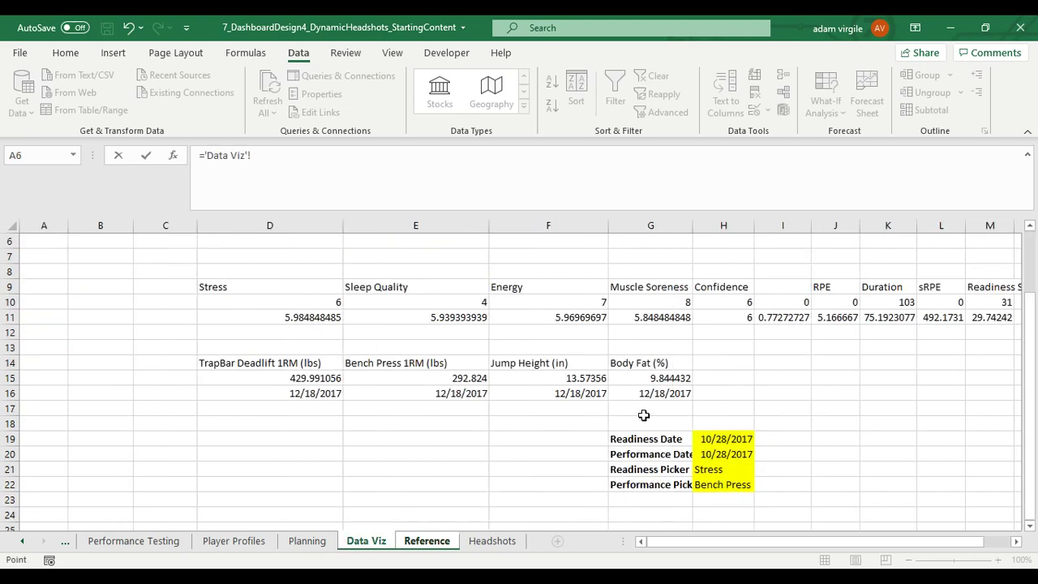
click(725, 439)
key(ctrl+Return)
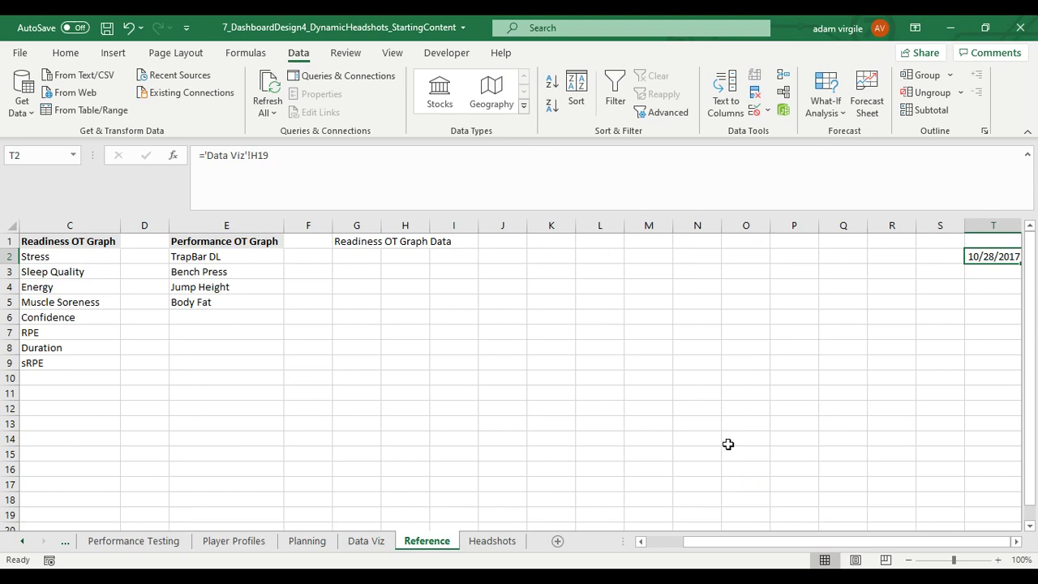
scroll(728, 444, right, 1)
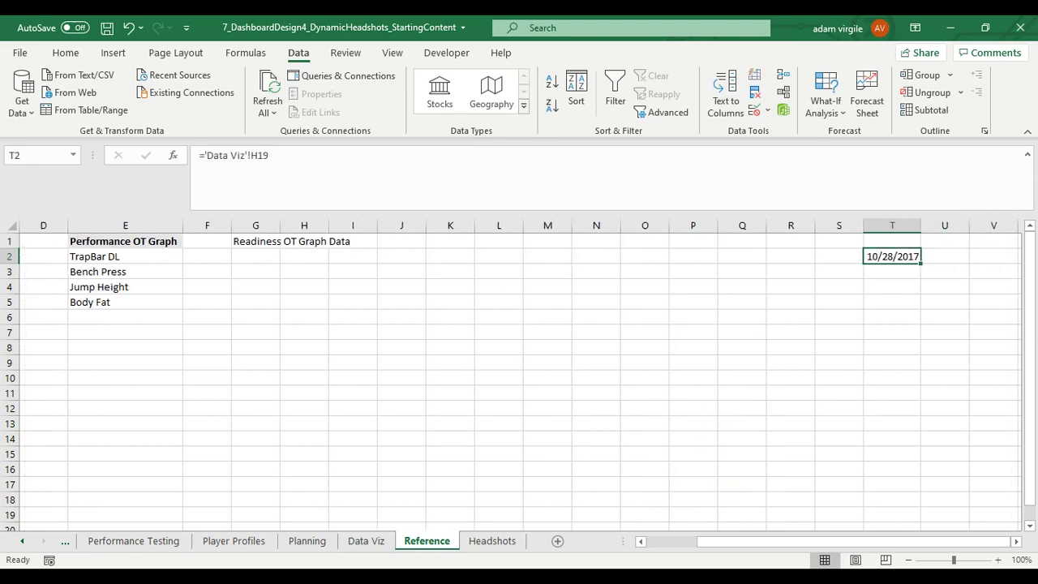
click(366, 541)
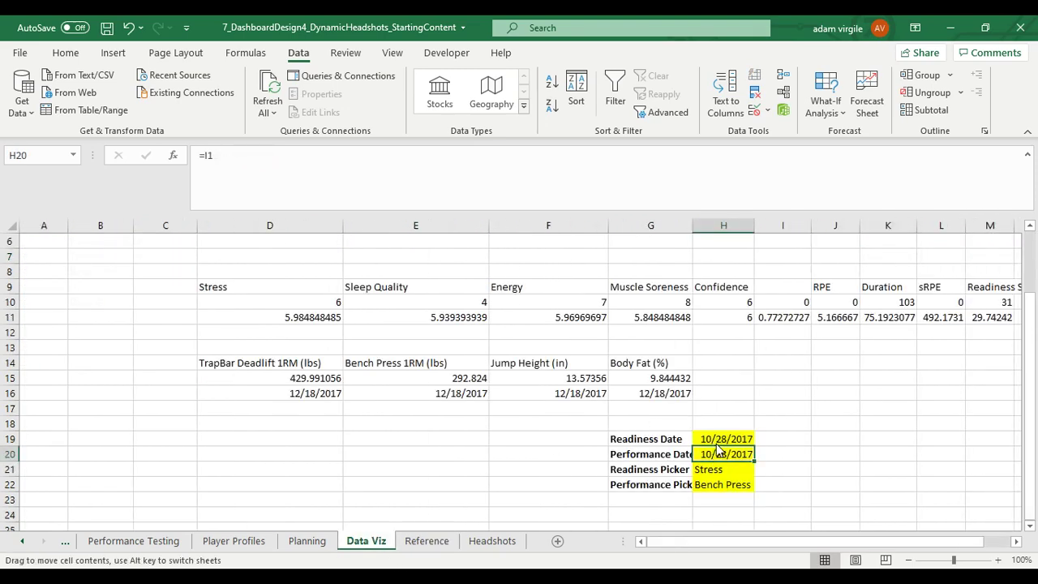
click(718, 438)
scroll(722, 437, up, 2)
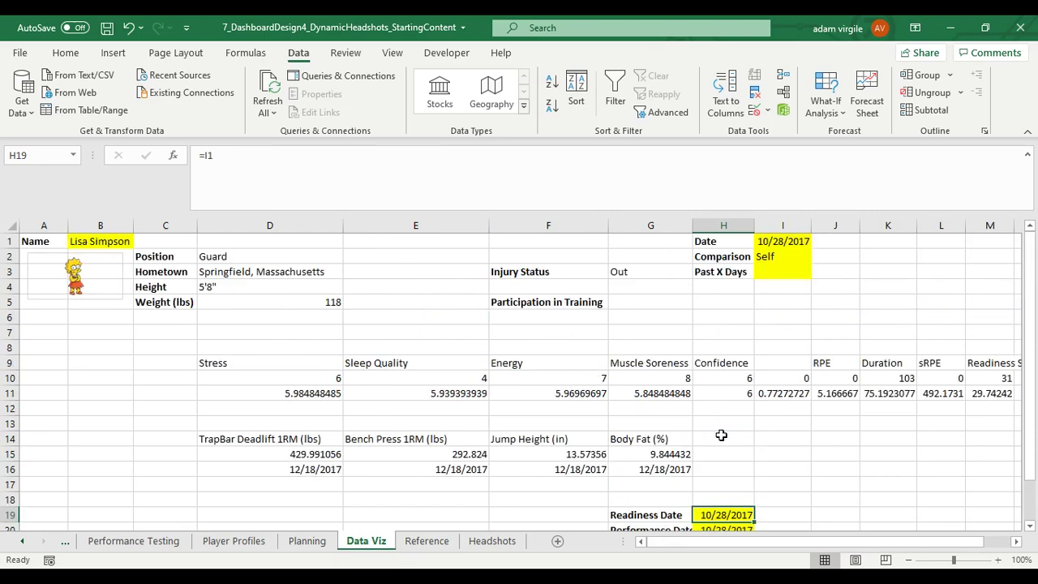
scroll(724, 438, down, 1)
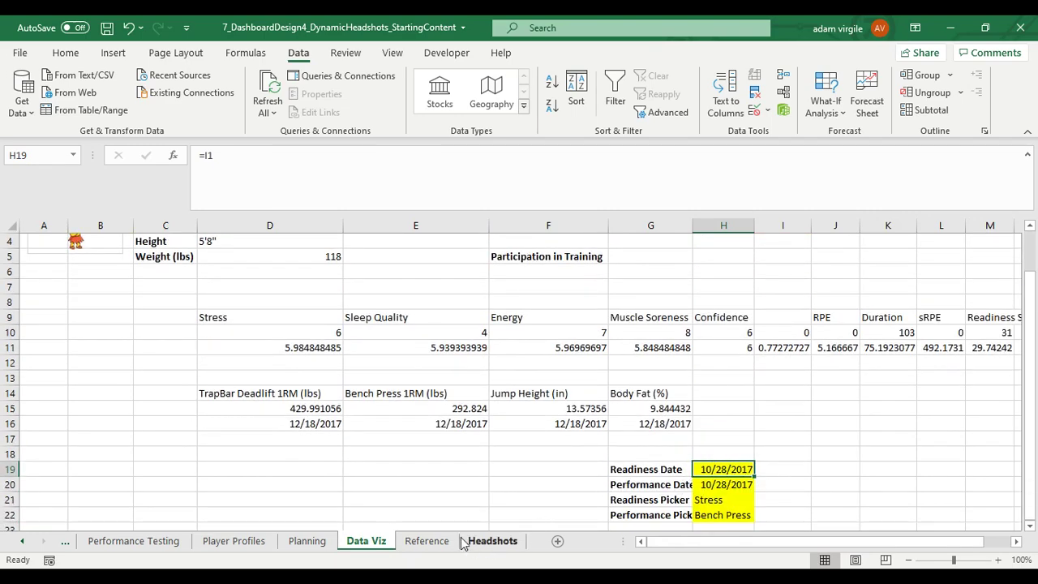
click(427, 541)
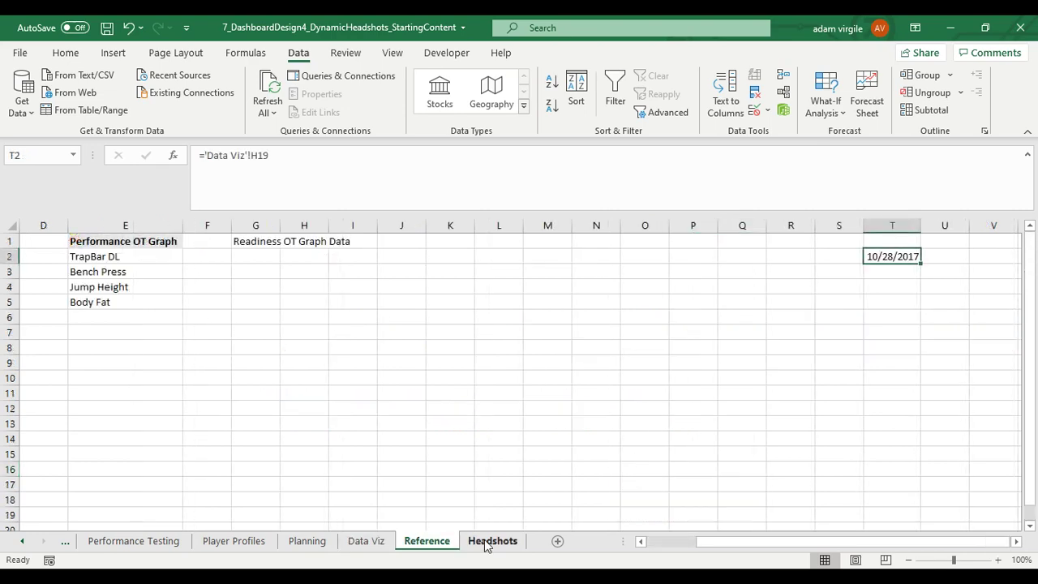
Select cell S2, left of T2, for the previous day's date
click(838, 255)
click(900, 257)
click(849, 256)
click(794, 258)
click(746, 254)
click(841, 255)
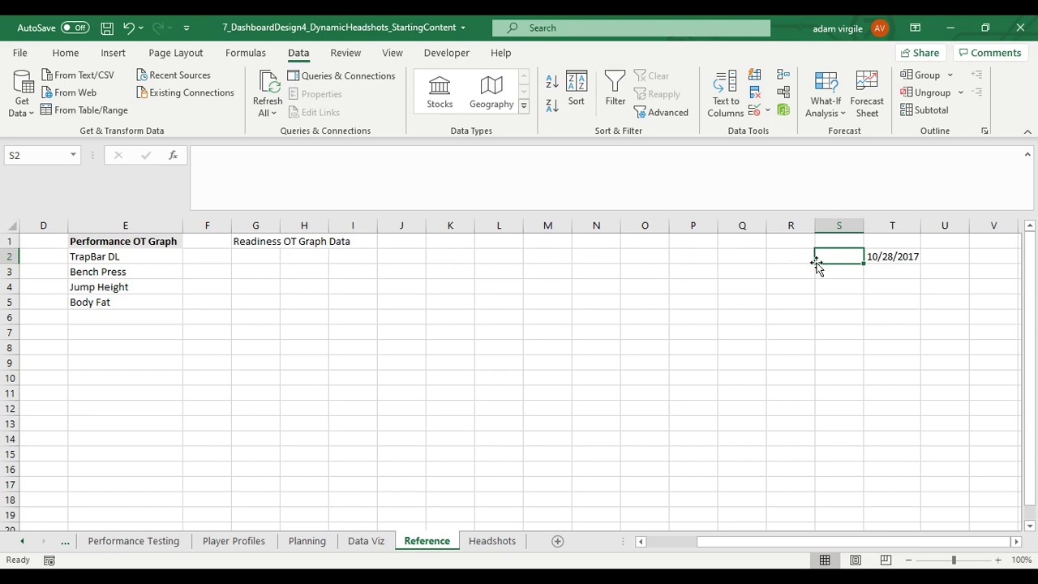
Enter =T2-1 in S2, fill it left to G2, and widen columns G and H
text(=)
click(892, 256)
text(-1)
key(Return)
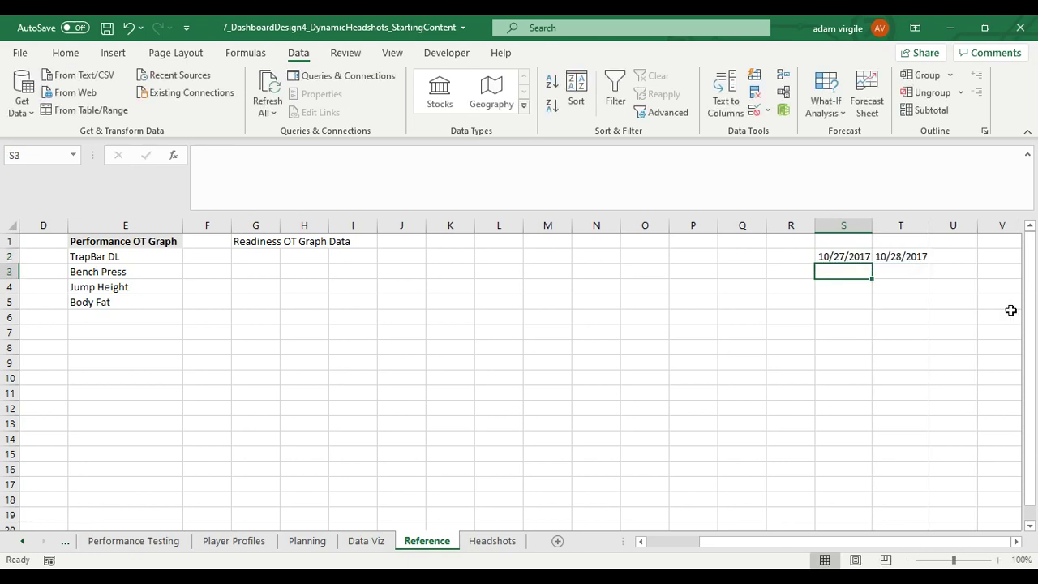
key(Up)
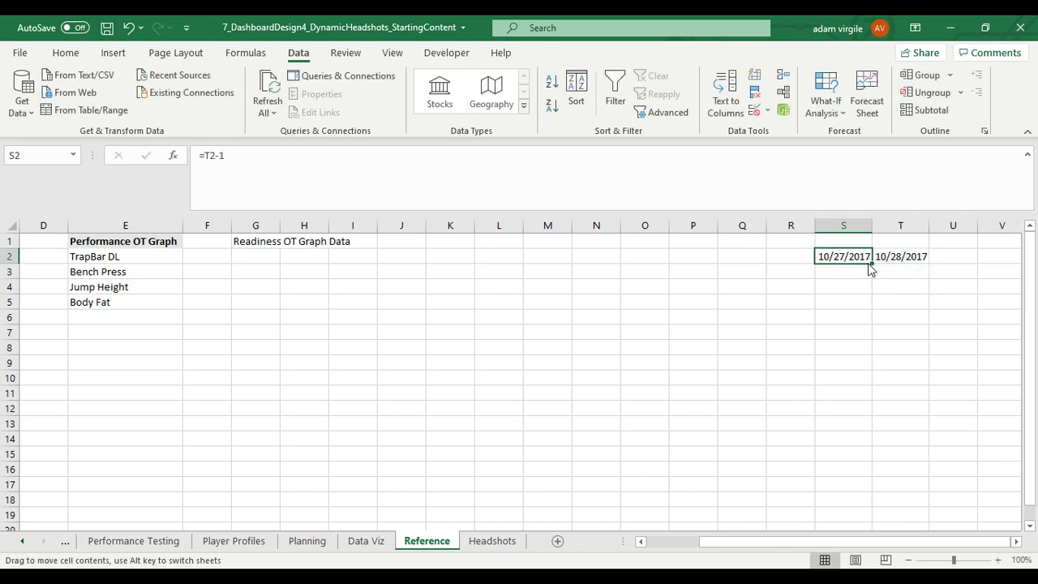
drag(872, 264, 253, 258)
drag(279, 224, 411, 226)
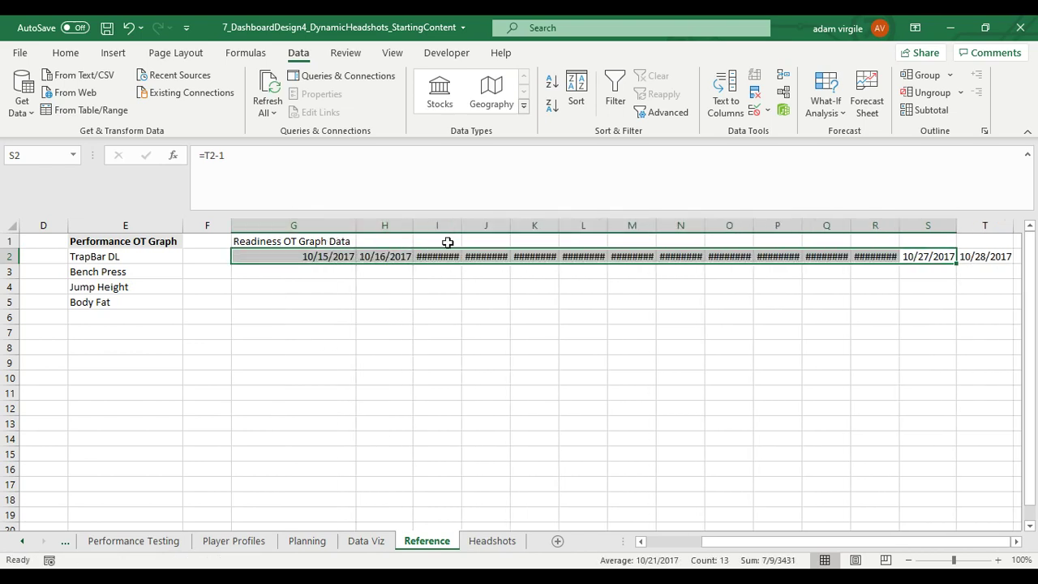
Look through the Daily Monitoring, Performance Testing, Player Profiles and Data Viz sheets, then return to Reference
click(915, 255)
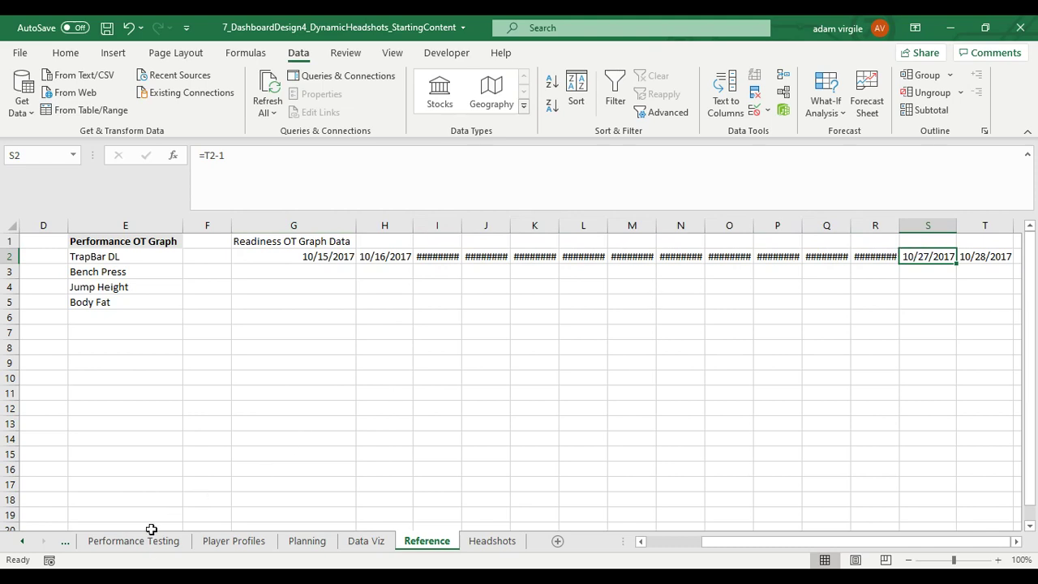
click(18, 543)
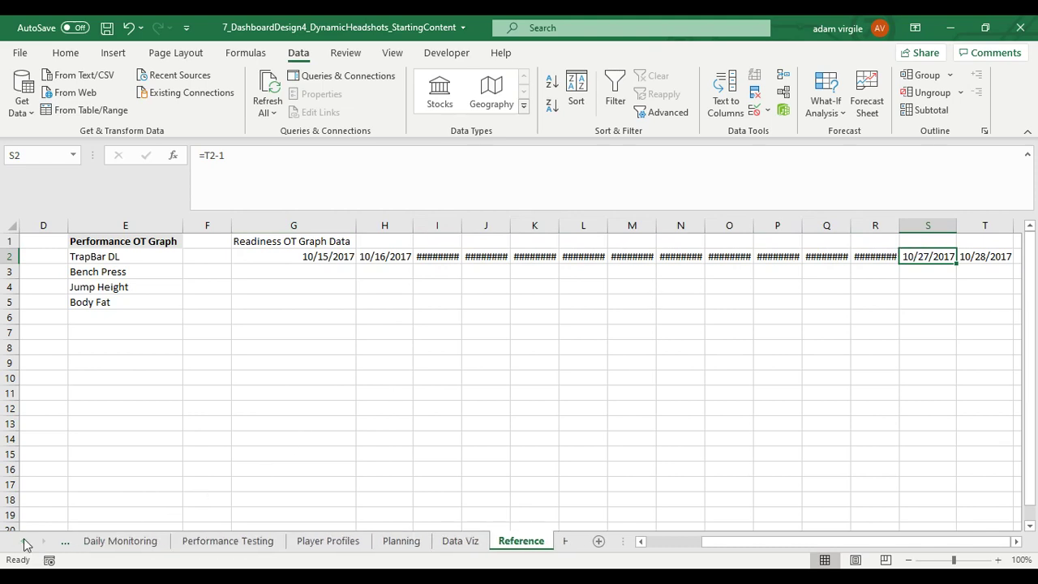
click(134, 542)
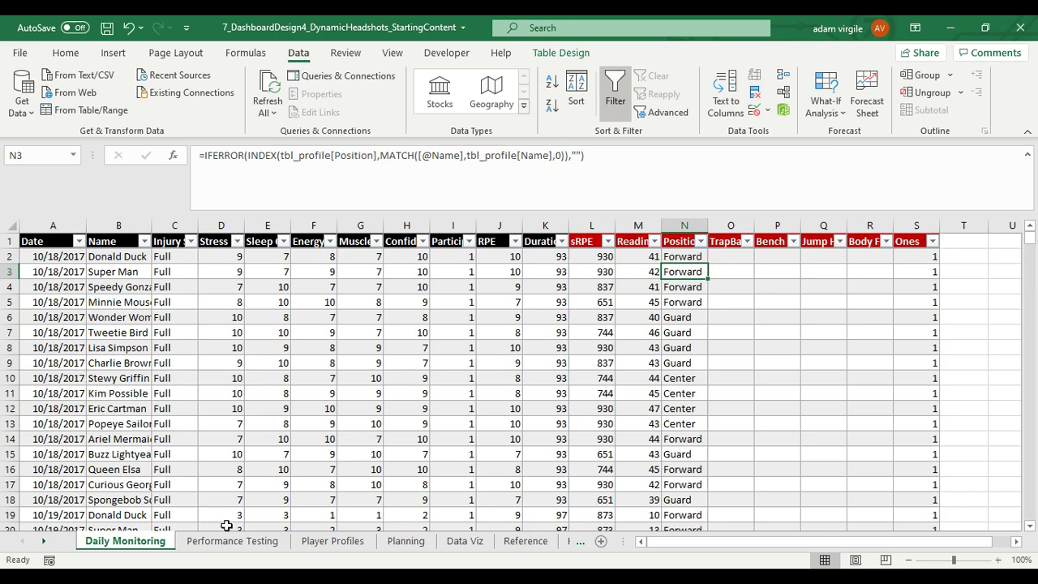
click(245, 542)
click(365, 545)
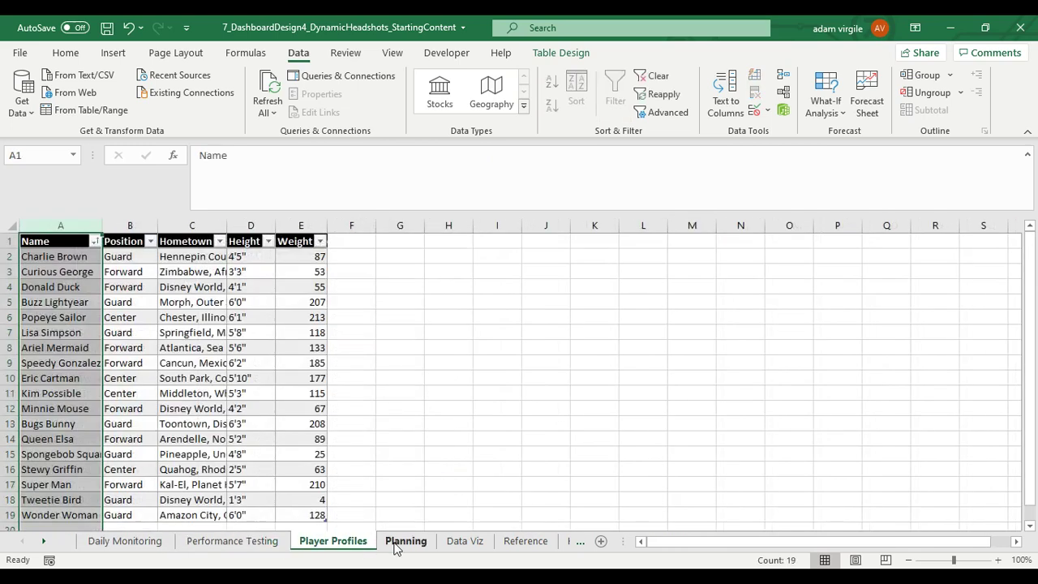
click(463, 541)
click(526, 540)
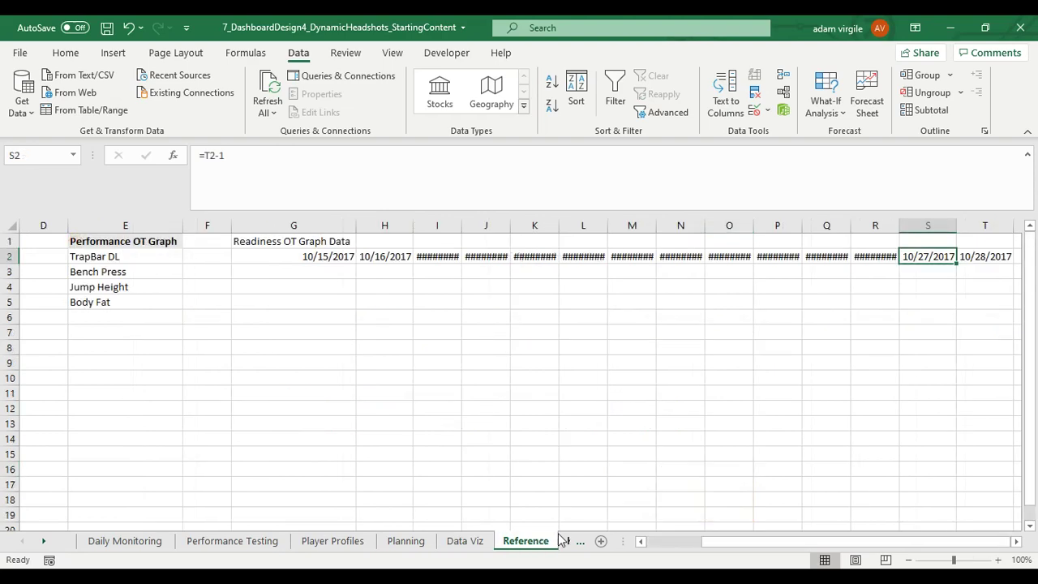
Inspect the row 2 date formulas in Q2, T2, G2 and S2
click(827, 253)
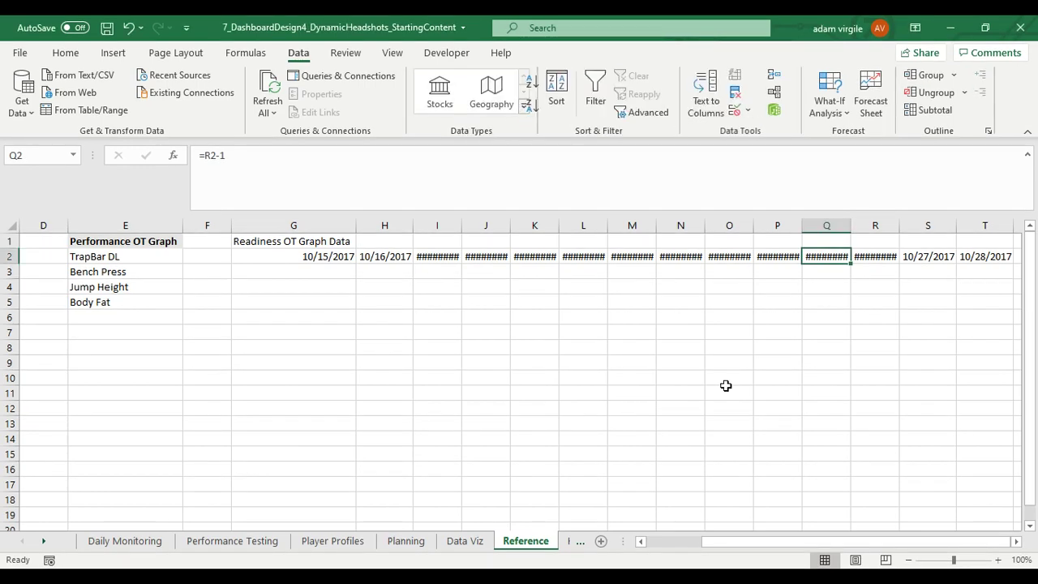
click(725, 390)
click(988, 255)
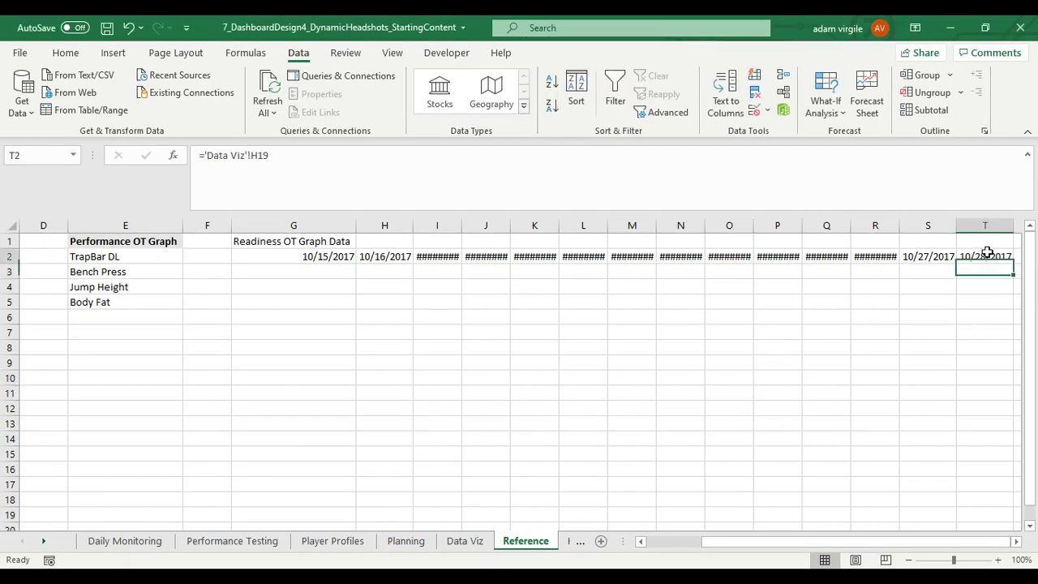
click(328, 258)
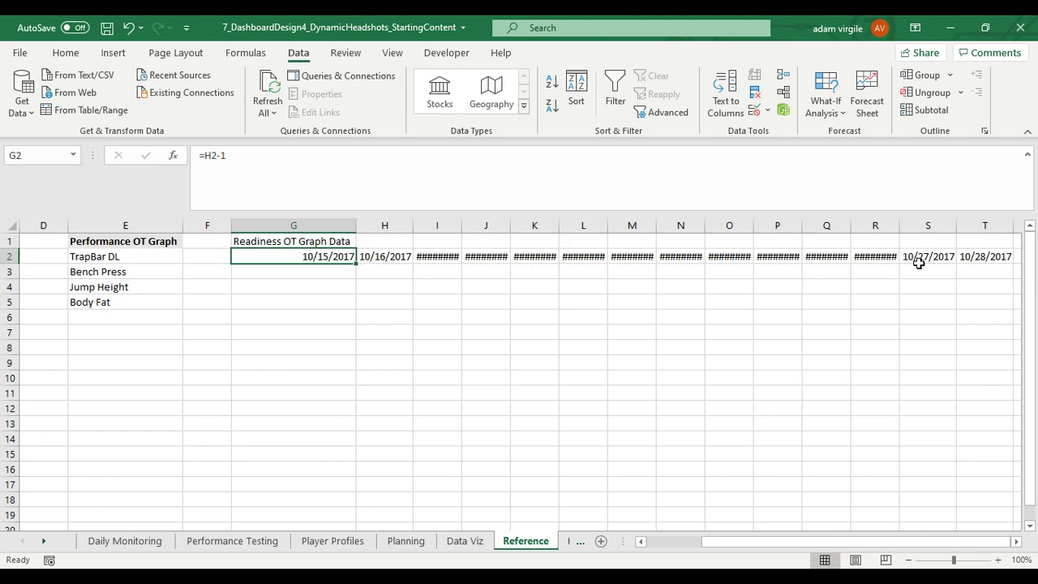
click(925, 258)
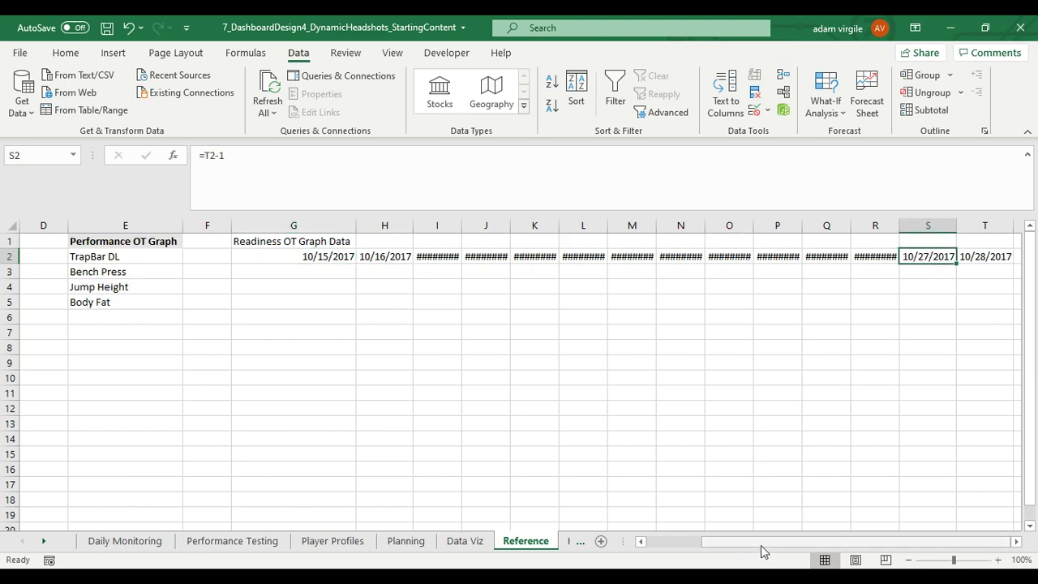
drag(762, 546, 818, 550)
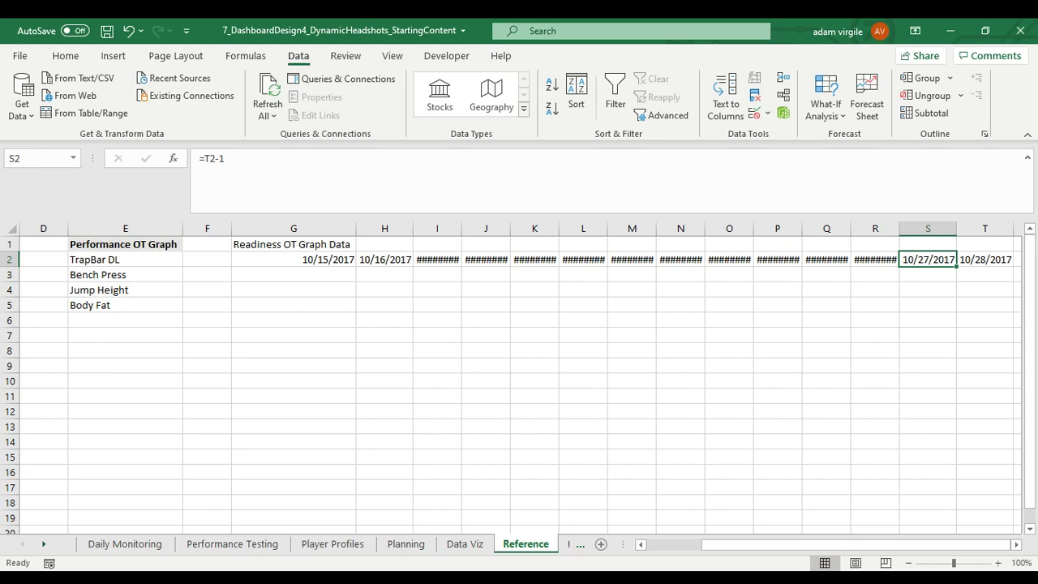
Reopen S2's =T2-1 formula, confirm it, and step along the row 2 dates
click(932, 260)
click(348, 171)
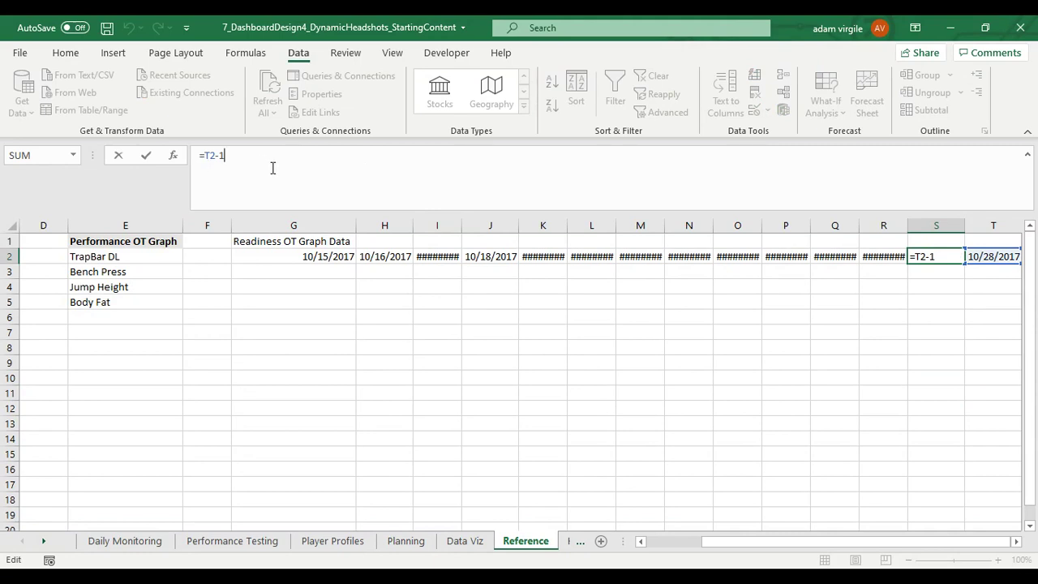
key(Return)
key(Up)
key(Left)
key(Left)
key(Left)
key(Left)
key(Left)
key(Left)
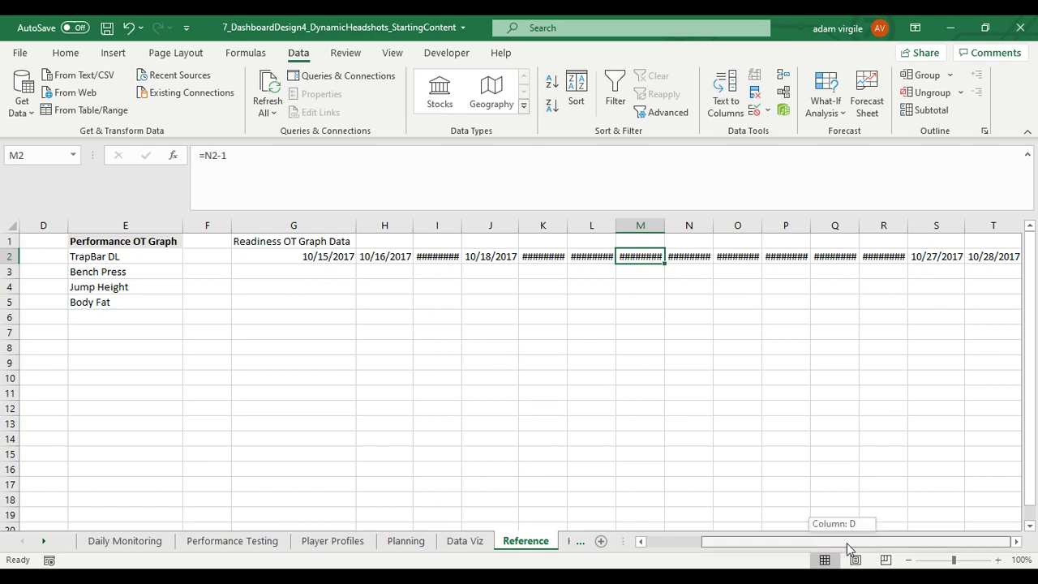
click(942, 258)
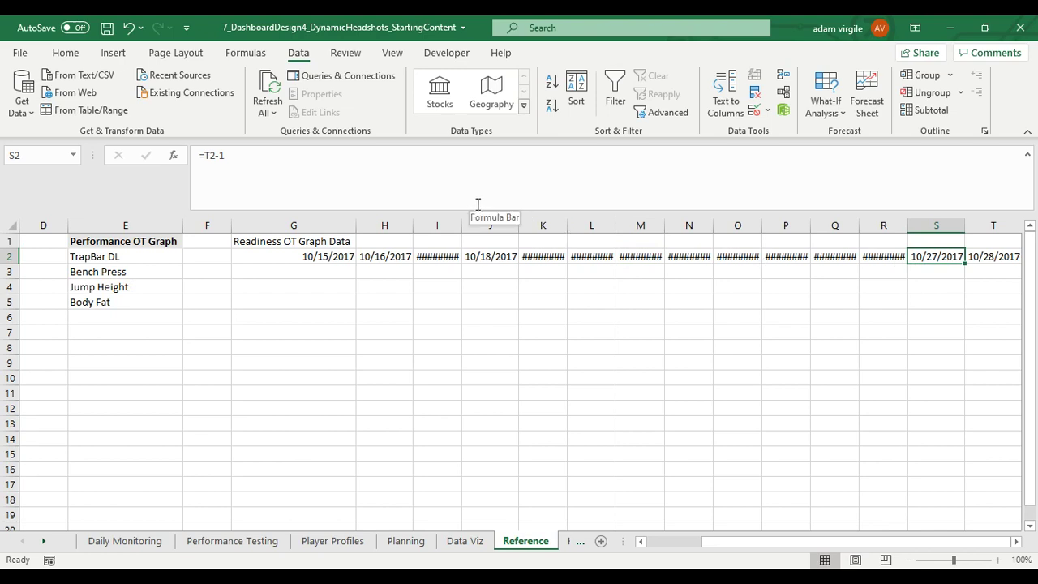
Replace T2-1 in S2 with IF(OR(MINIFS(tbl_daily[Date],tbl_daily[Name], fixing typos along the way
key(F2)
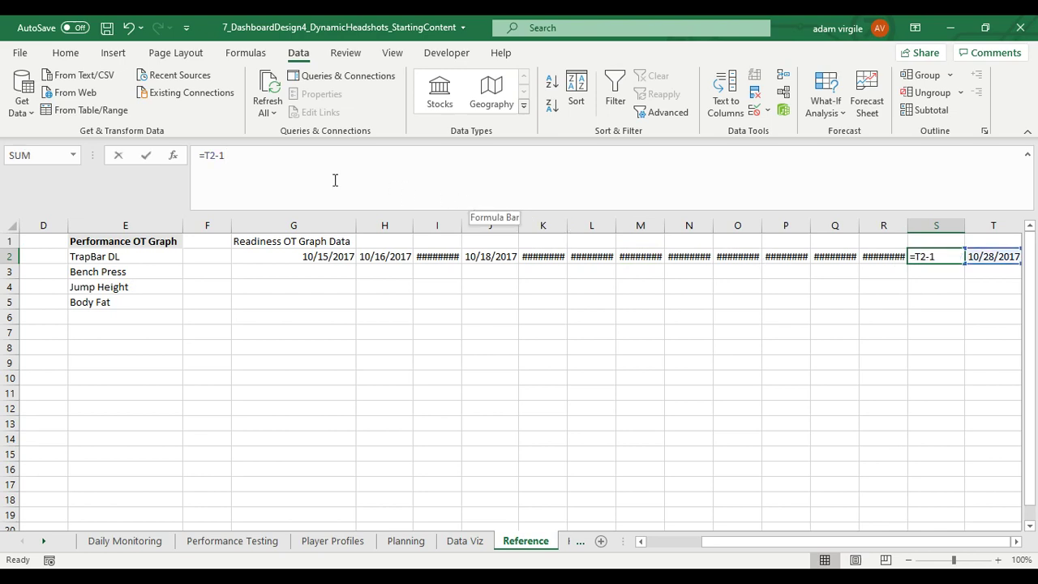
drag(225, 156, 208, 163)
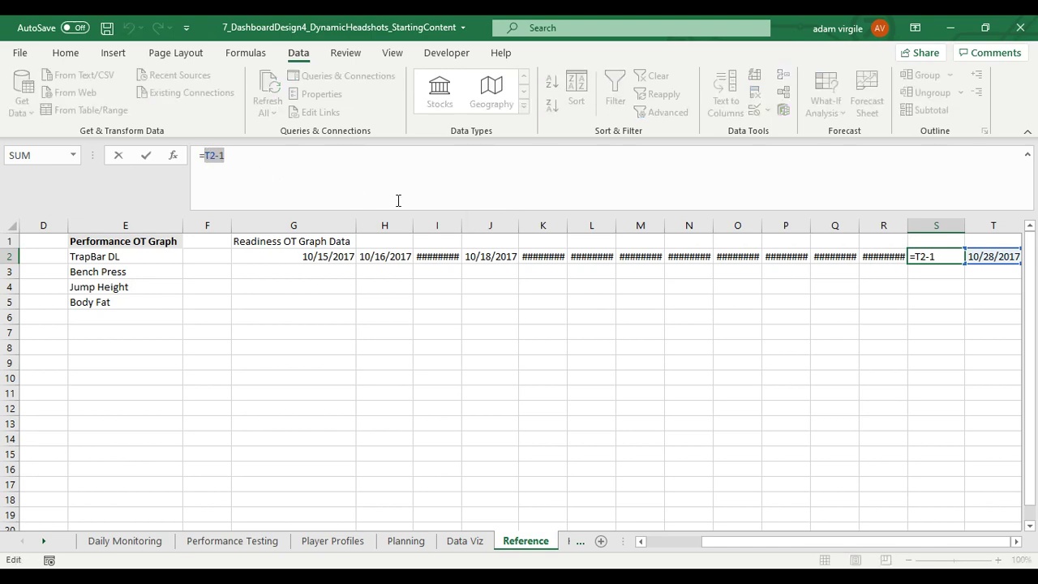
text(IF(OR)
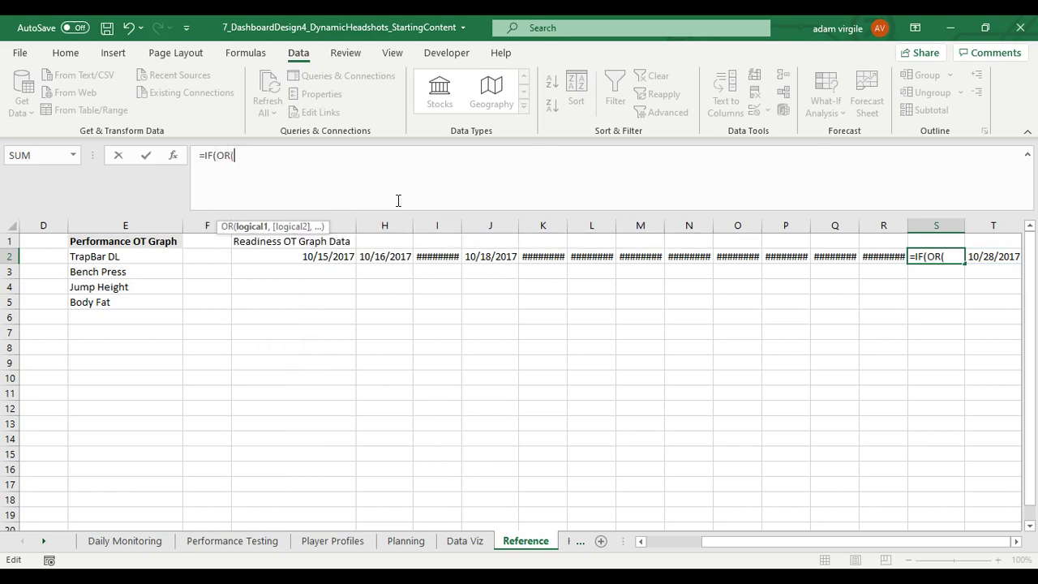
text((MINIFTS()
key(BackSpace)
text(S()
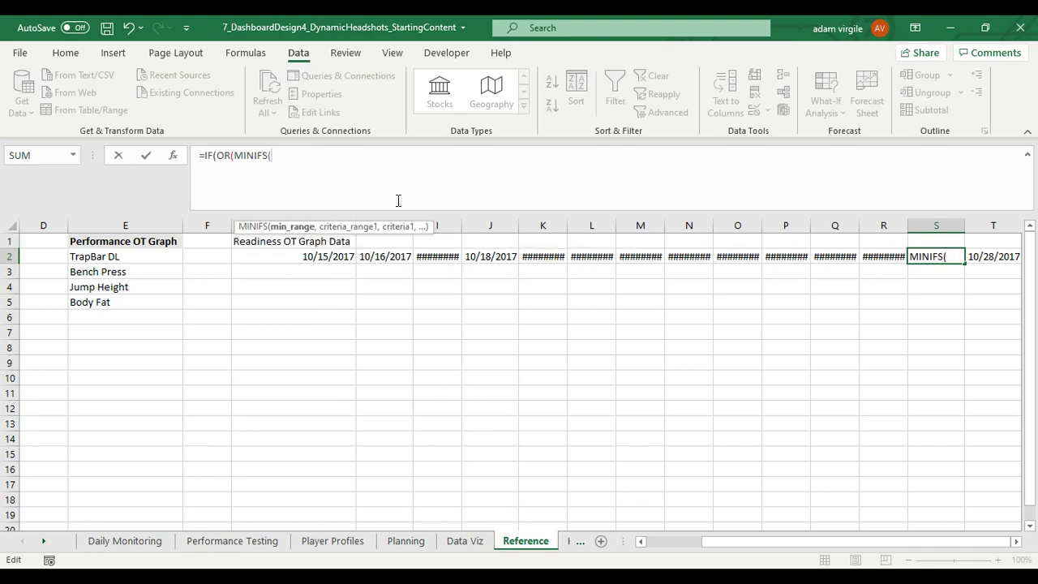
text(tbl)
key(Tab)
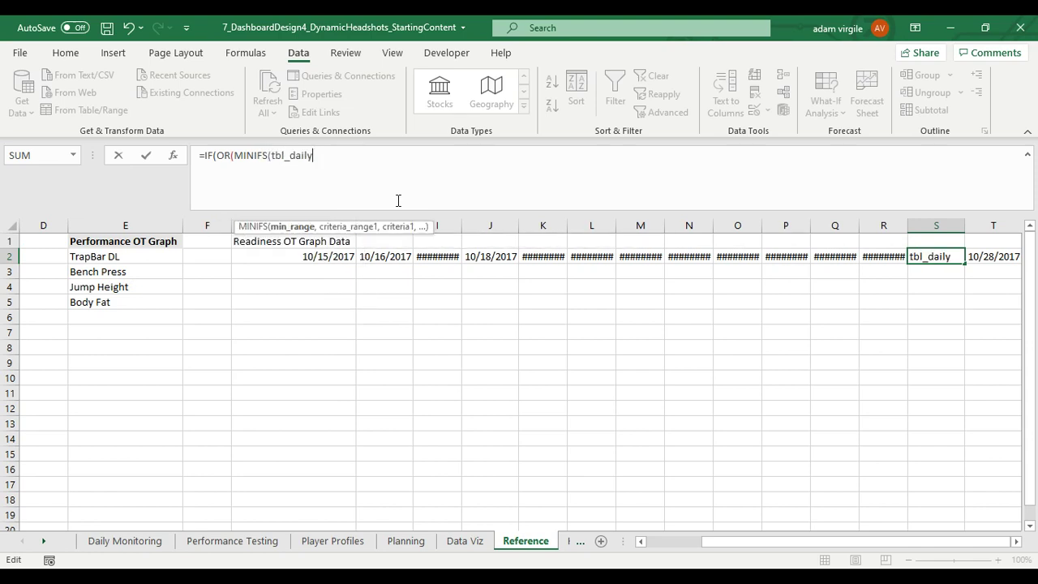
text([Date],)
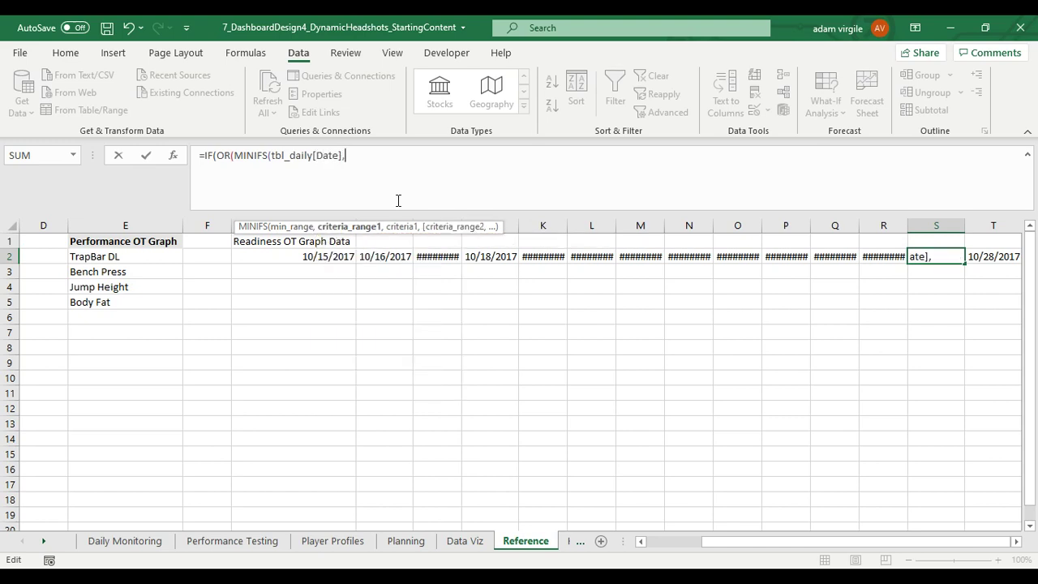
text(tbl)
key(Tab)
text([Date)
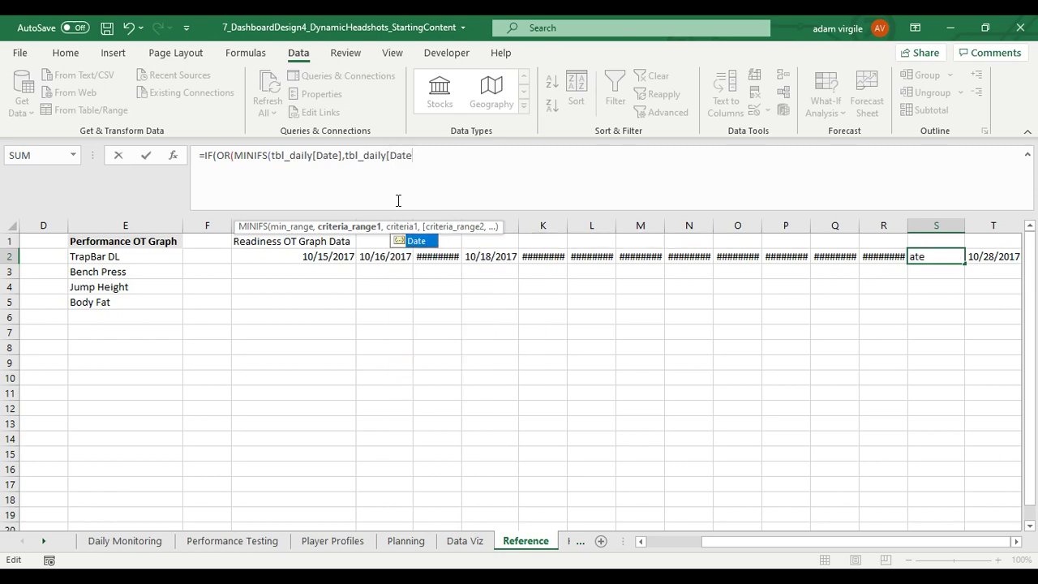
key(BackSpace)
key(BackSpace)
key(BackSpace)
key(BackSpace)
key(BackSpace)
key(BackSpace)
key(BackSpace)
key(BackSpace)
key(BackSpace)
key(BackSpace)
key(BackSpace)
key(BackSpace)
key(BackSpace)
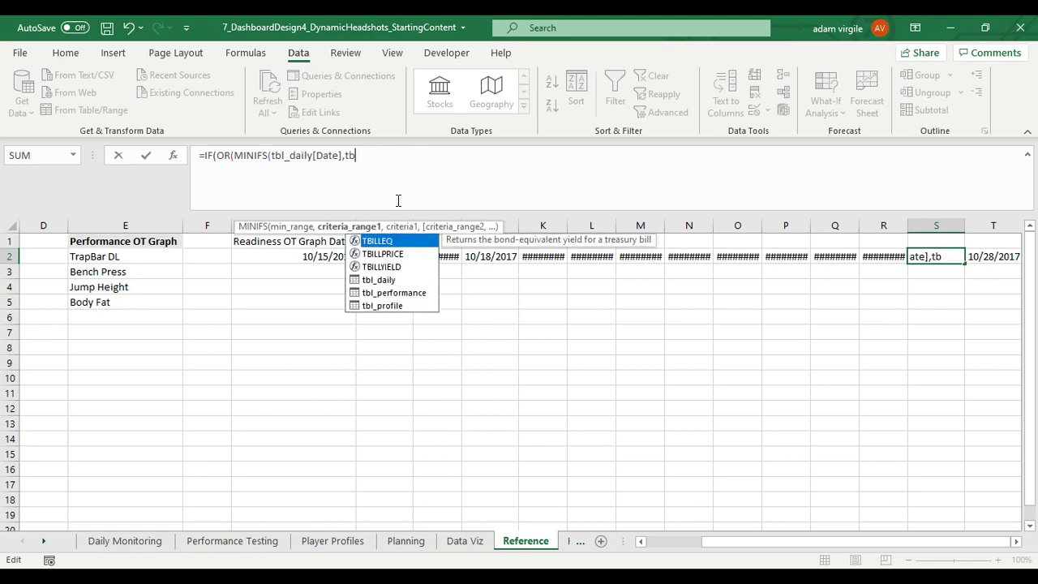
text(l)
key(BackSpace)
text(bl)
key(Tab)
text([Name],)
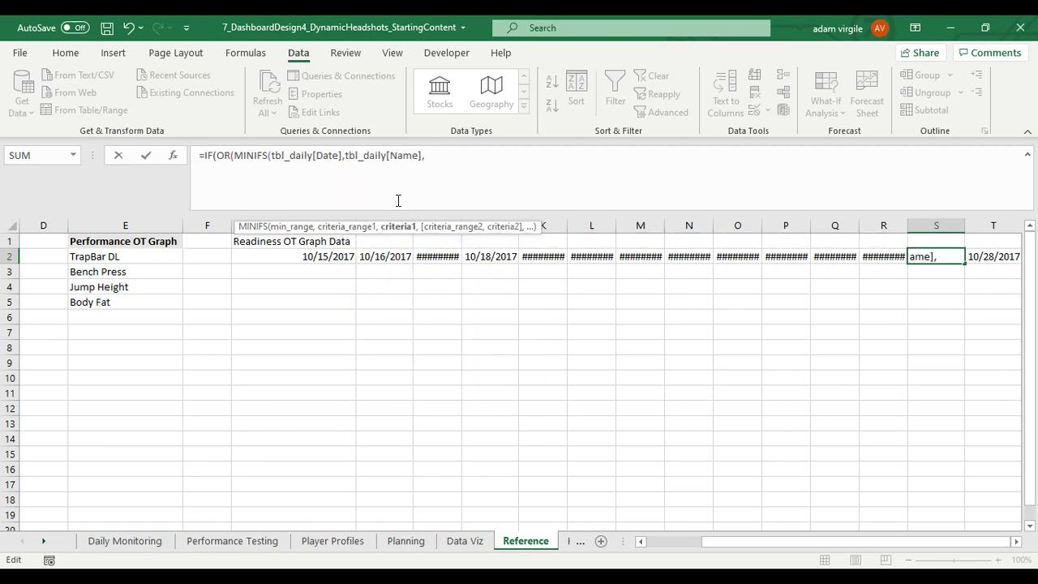
click(321, 156)
click(402, 156)
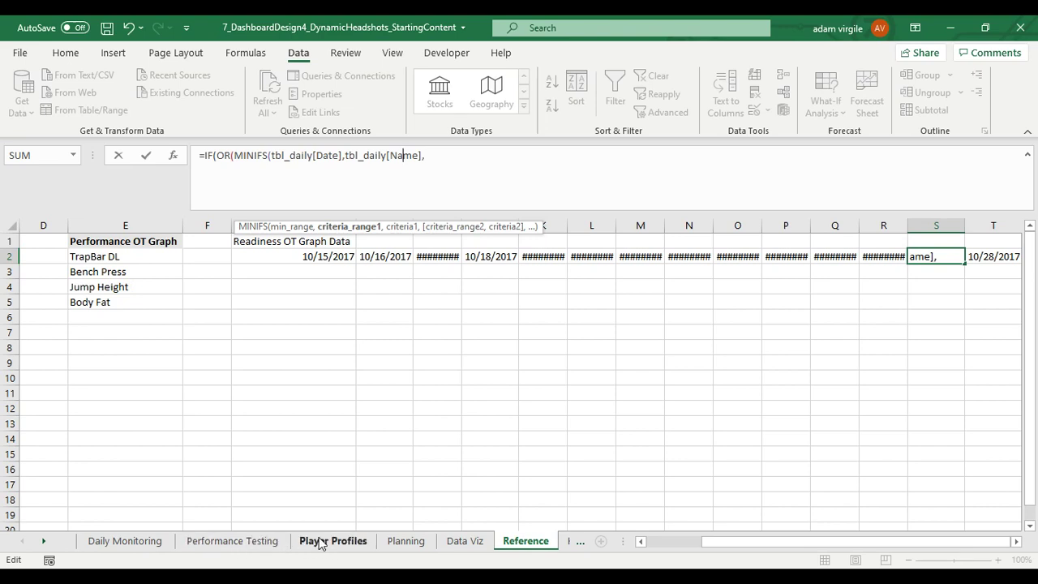
Clear the missing-parenthesis error and add Data Viz B1 as the MINIFS name criterion
click(454, 541)
click(525, 341)
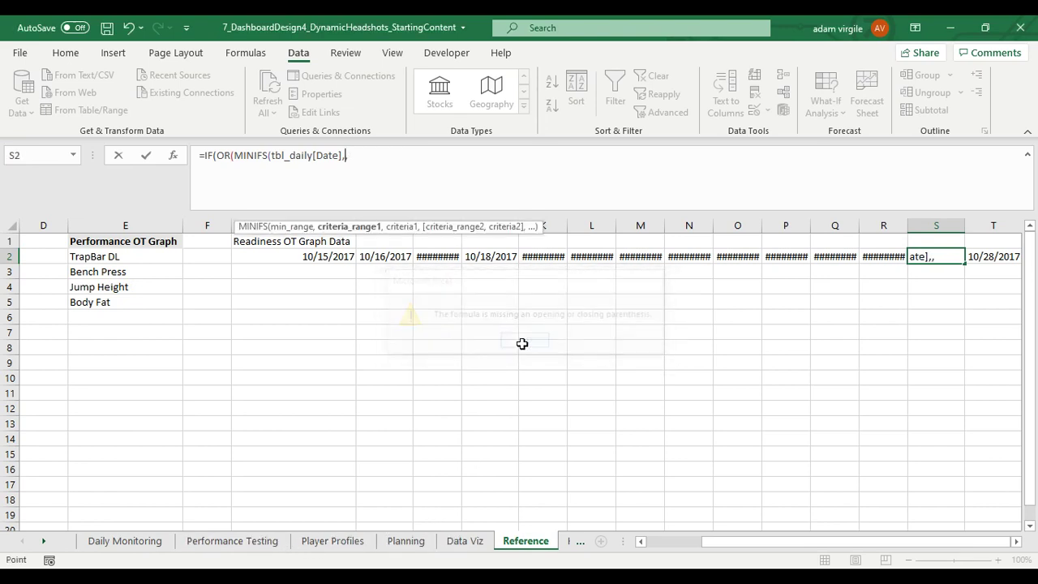
click(524, 345)
text(,)
key(BackSpace)
key(BackSpace)
key(BackSpace)
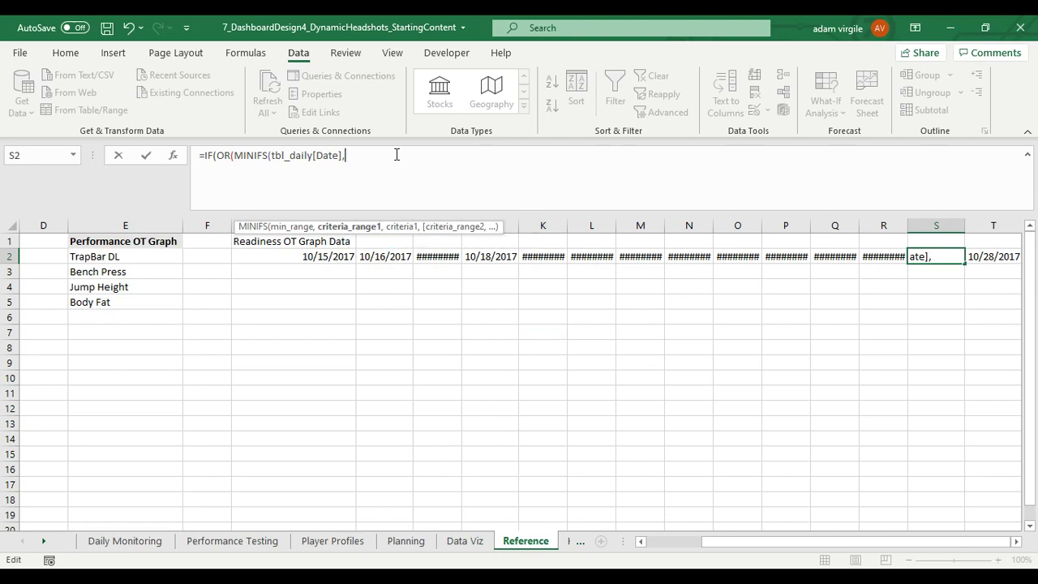
text(tbl)
key(Tab)
text([)
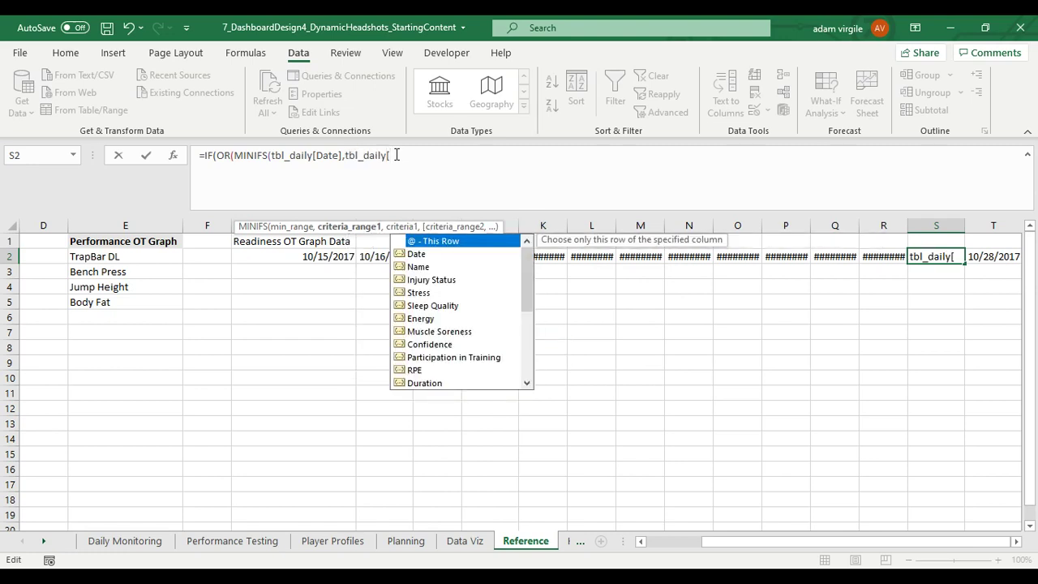
text(Name],)
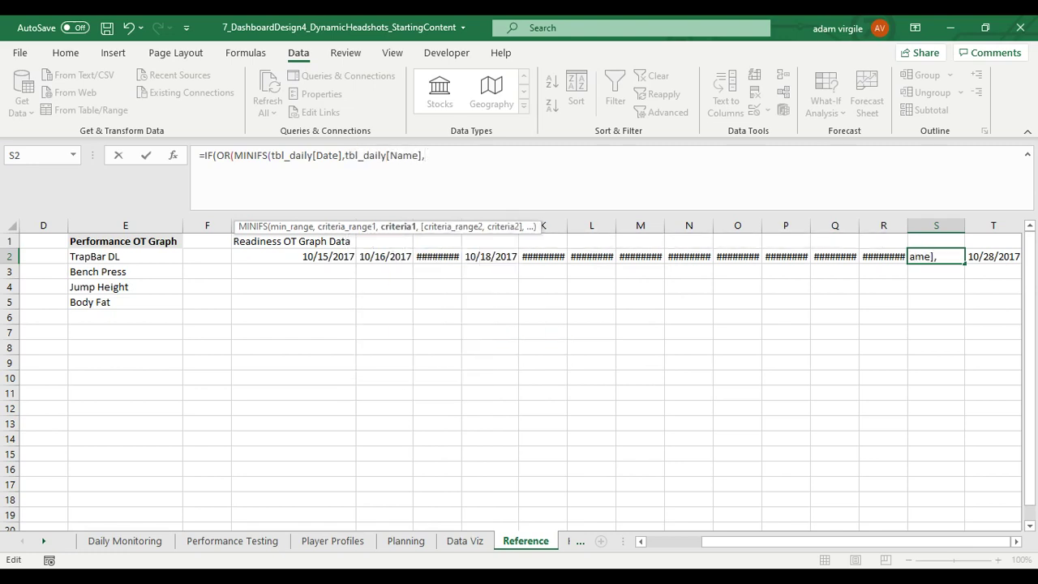
click(464, 541)
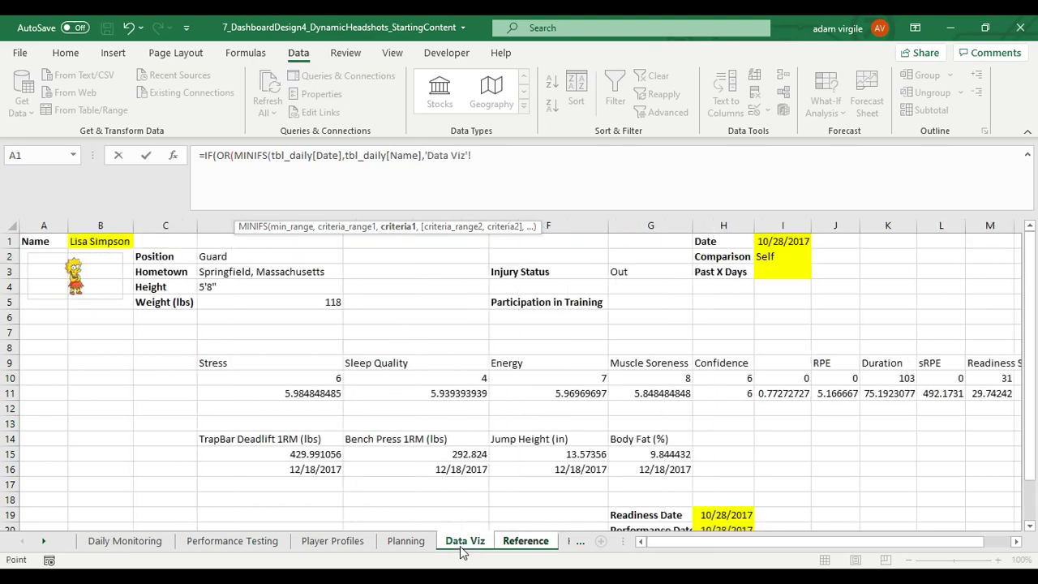
click(101, 242)
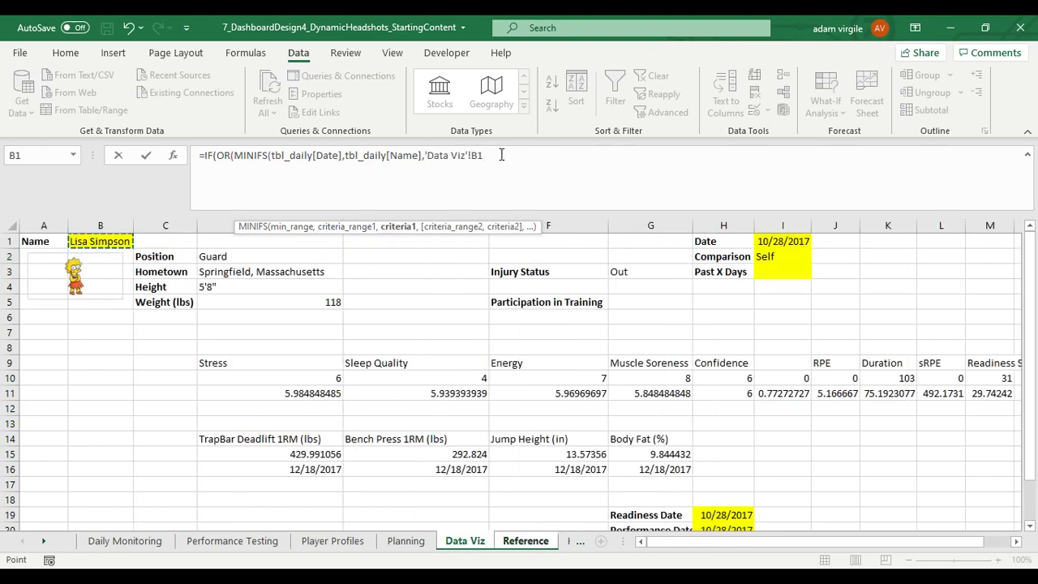
click(472, 155)
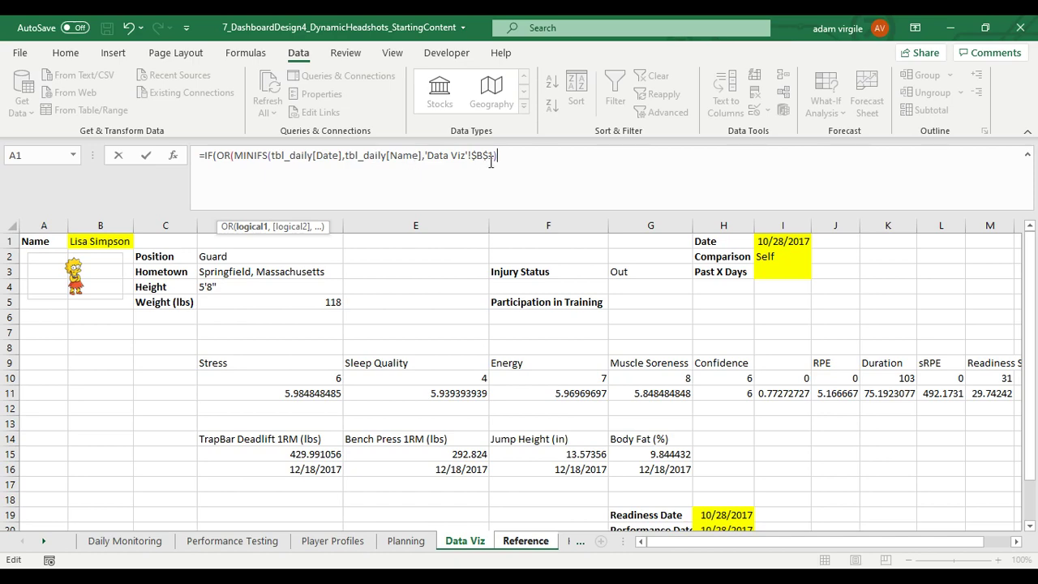
Compare the MINIFS result with Reference!T2 and add a T2 blank test to the OR
text(=)
click(533, 541)
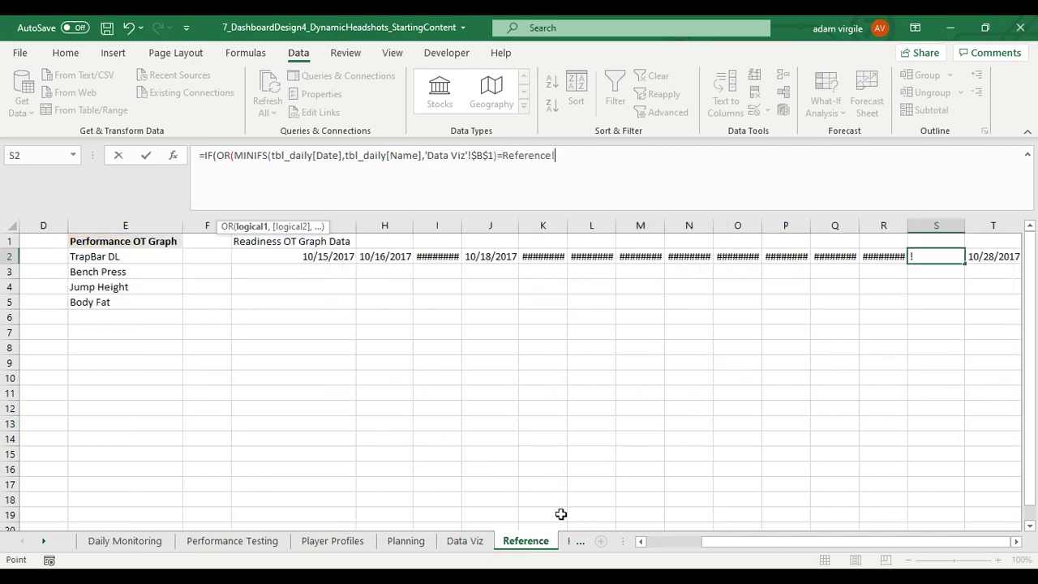
click(993, 256)
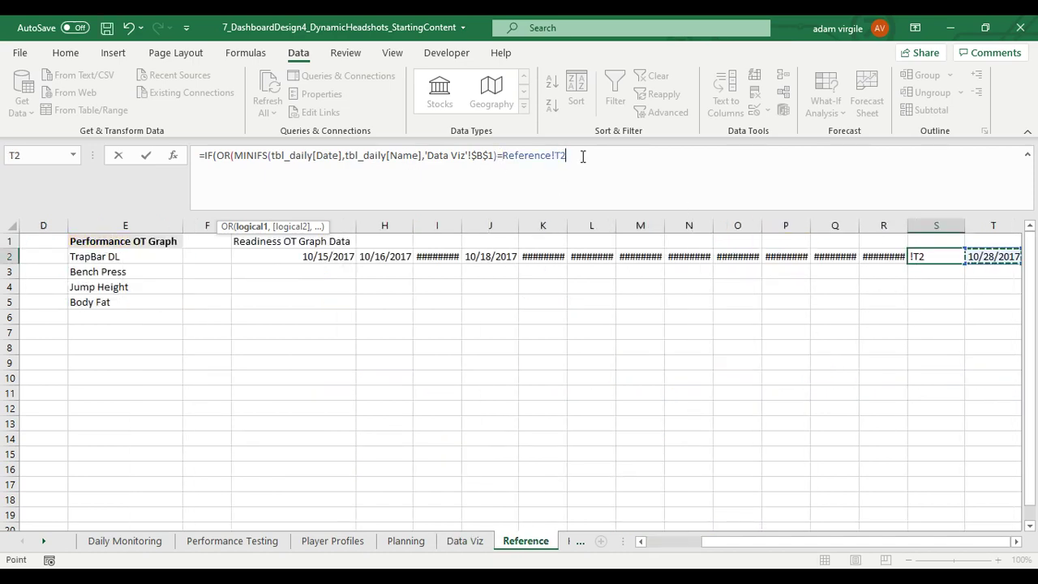
text(,)
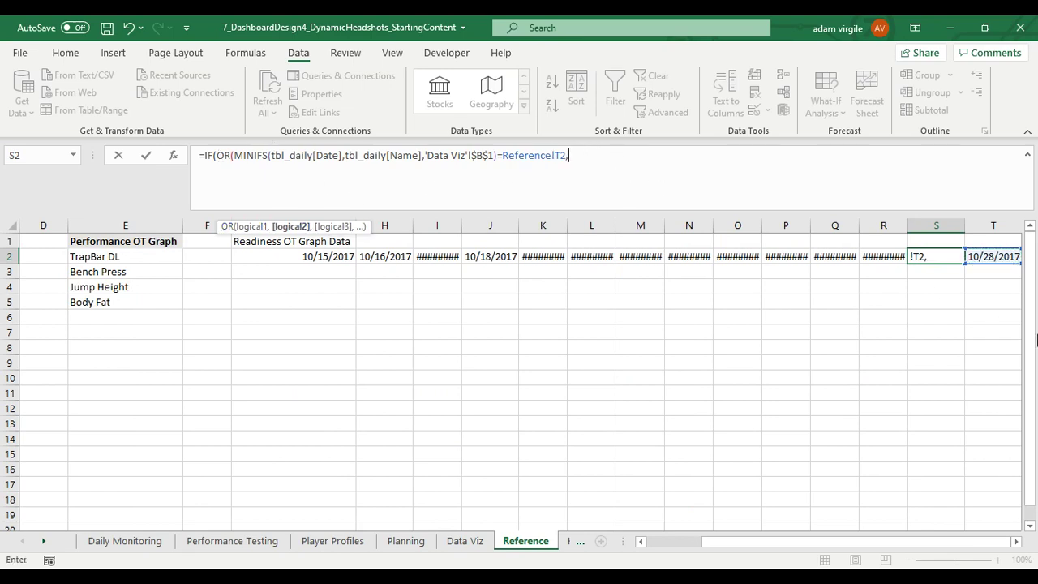
click(992, 256)
Return blank in that case, otherwise MAXIFS of tbl_daily[Date] for the player in 'Data Viz'!$B$1
text(=""))
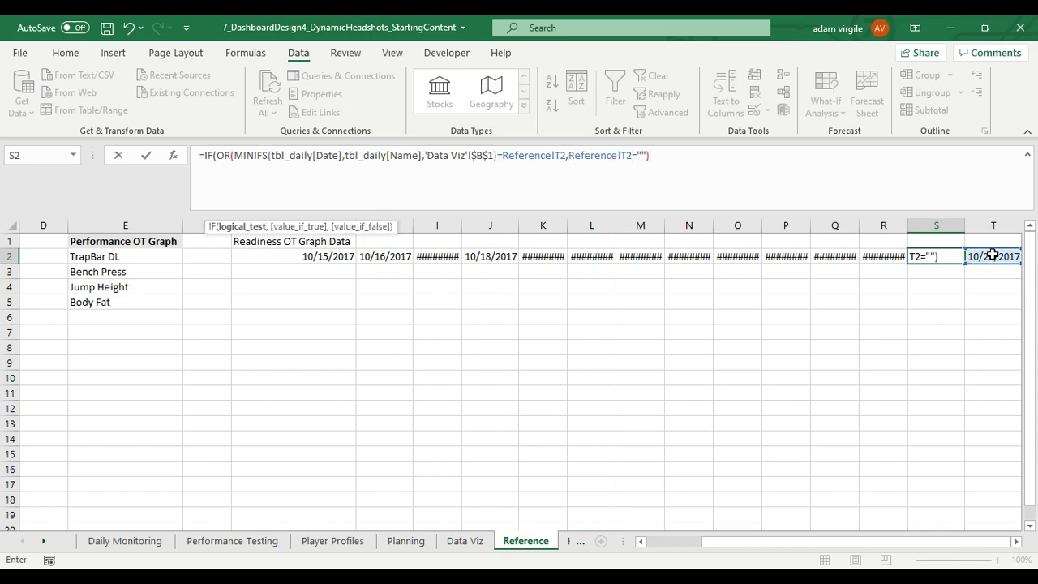
text(,)
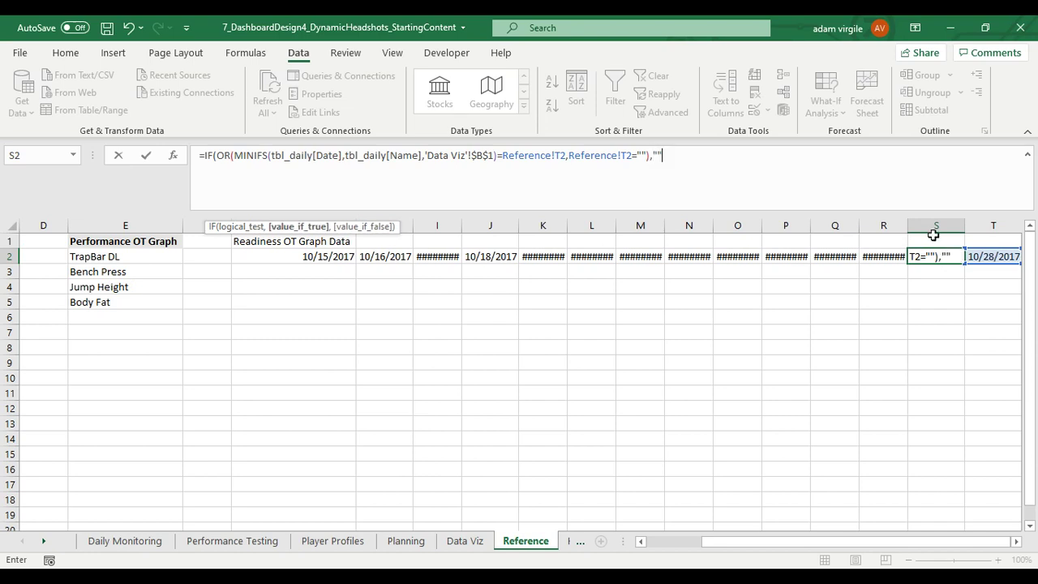
text("",MAXIFS()
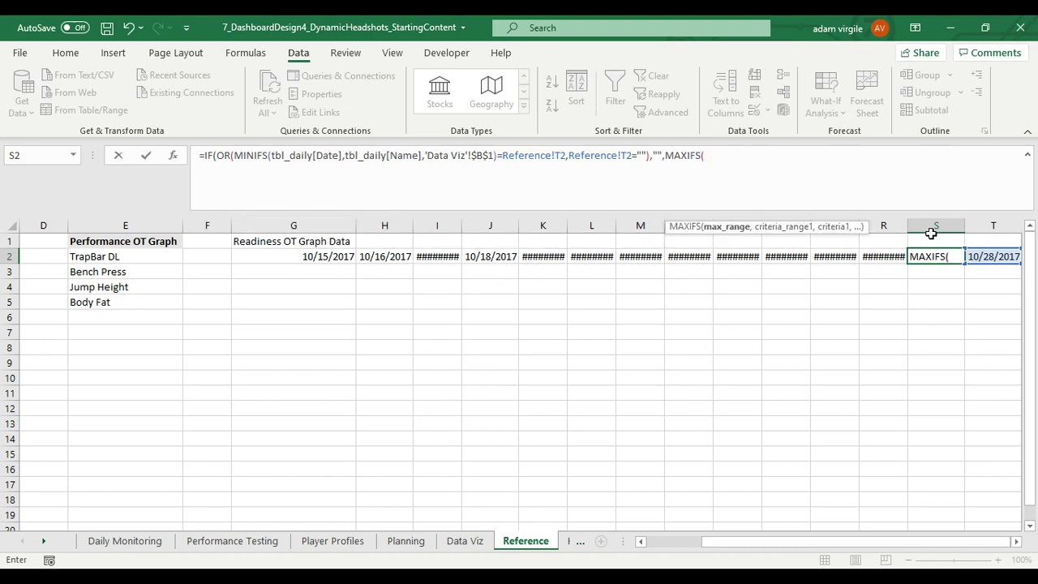
text(tbl_daily[)
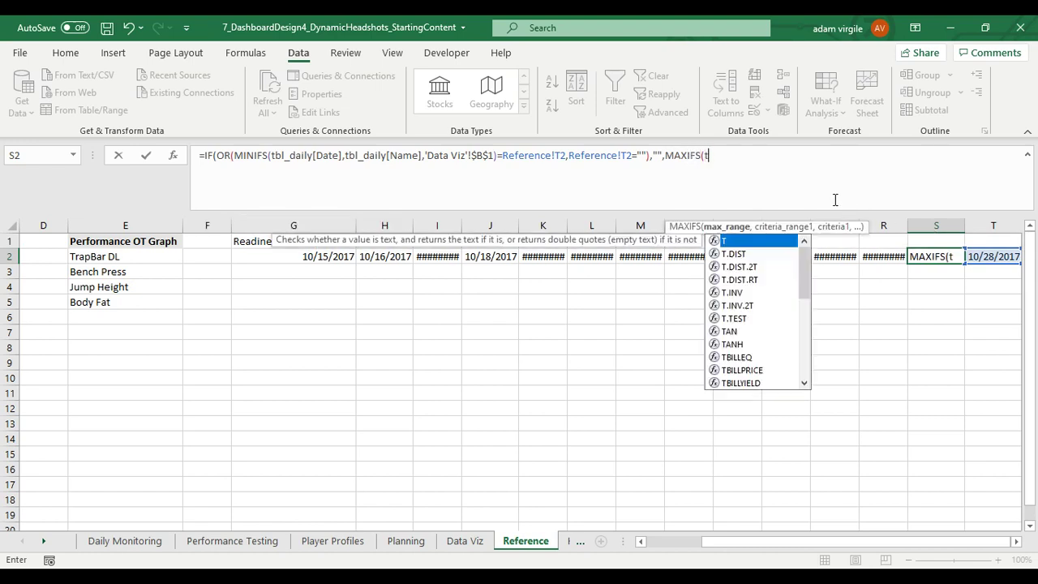
text(Da)
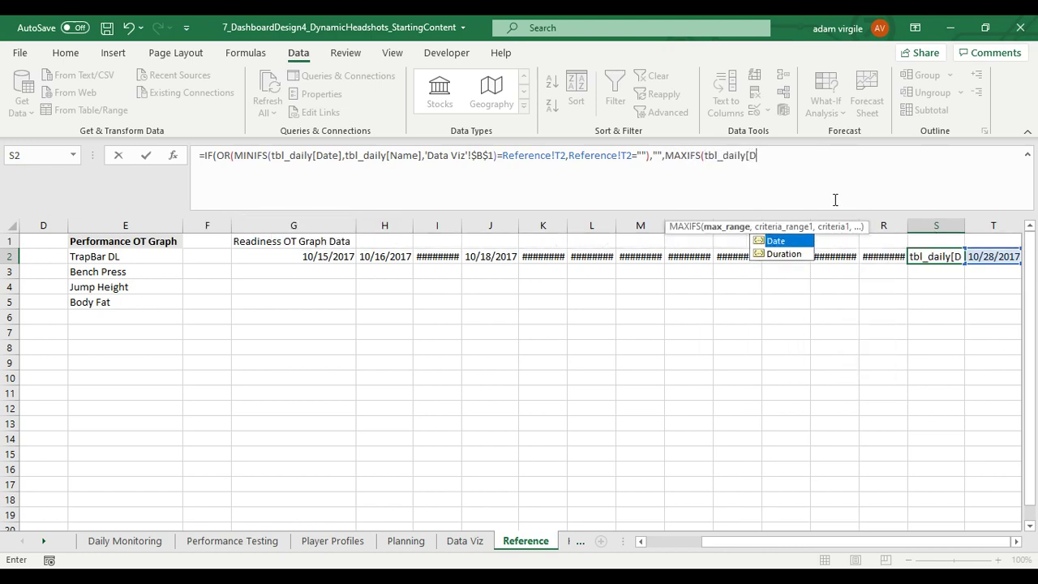
text(te])
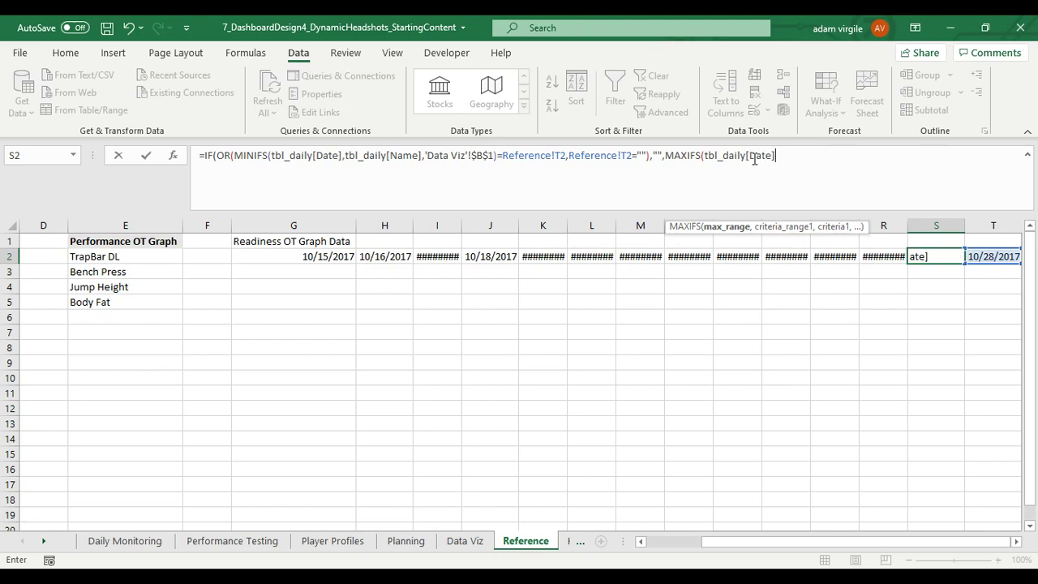
text(,)
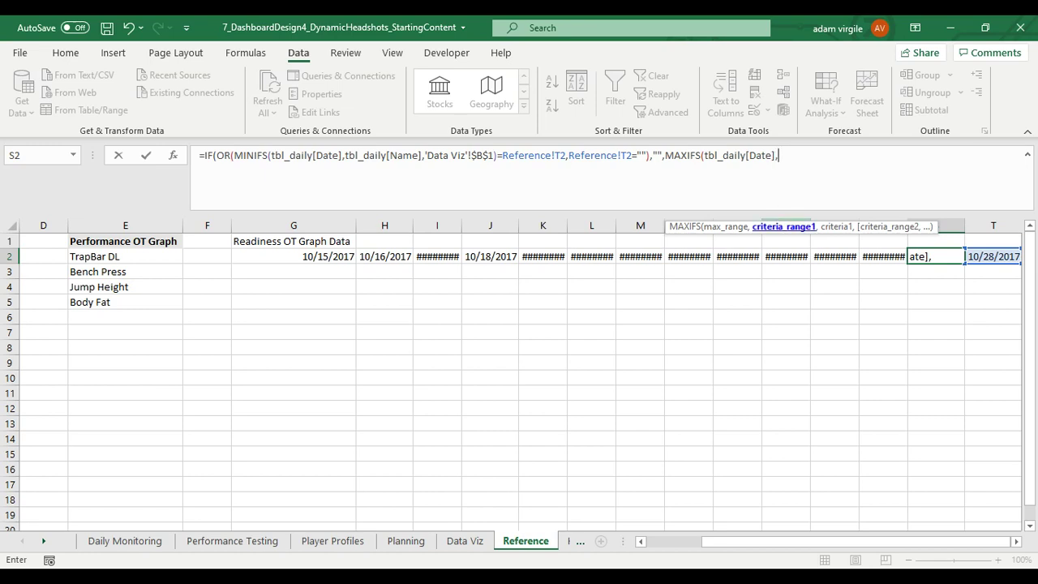
text(tbl)
key(Tab)
text([Name)
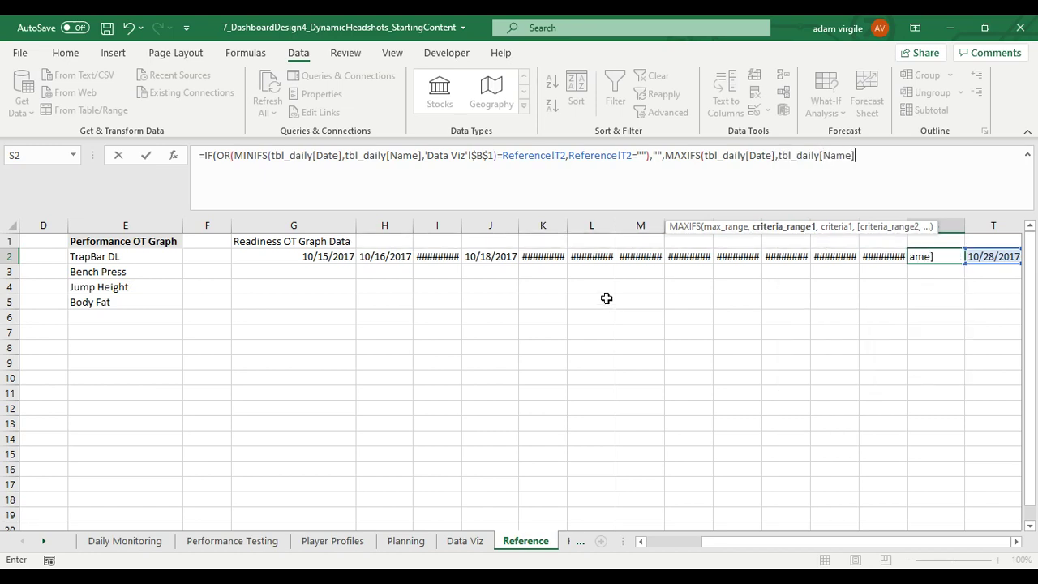
text(],)
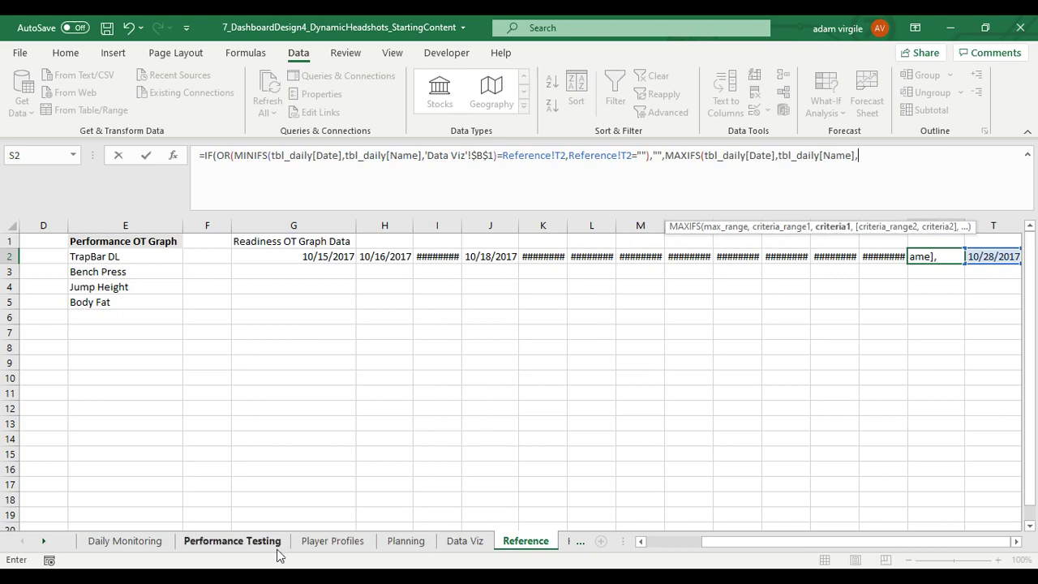
click(458, 544)
click(117, 241)
click(908, 157)
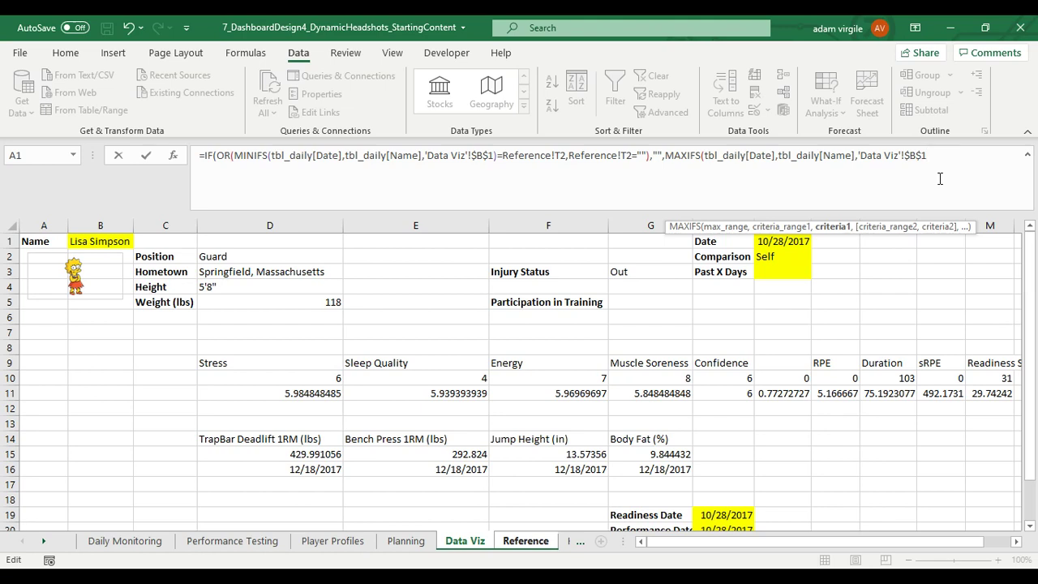
text()))
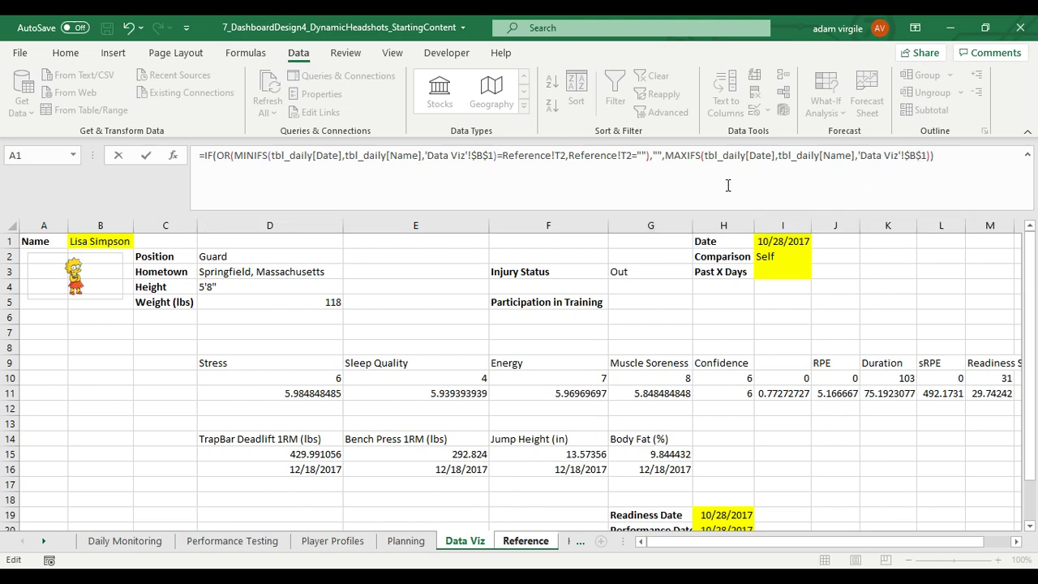
Commit the S2 formula and review its MINIFS, T2 and MAXIFS parts
key(Return)
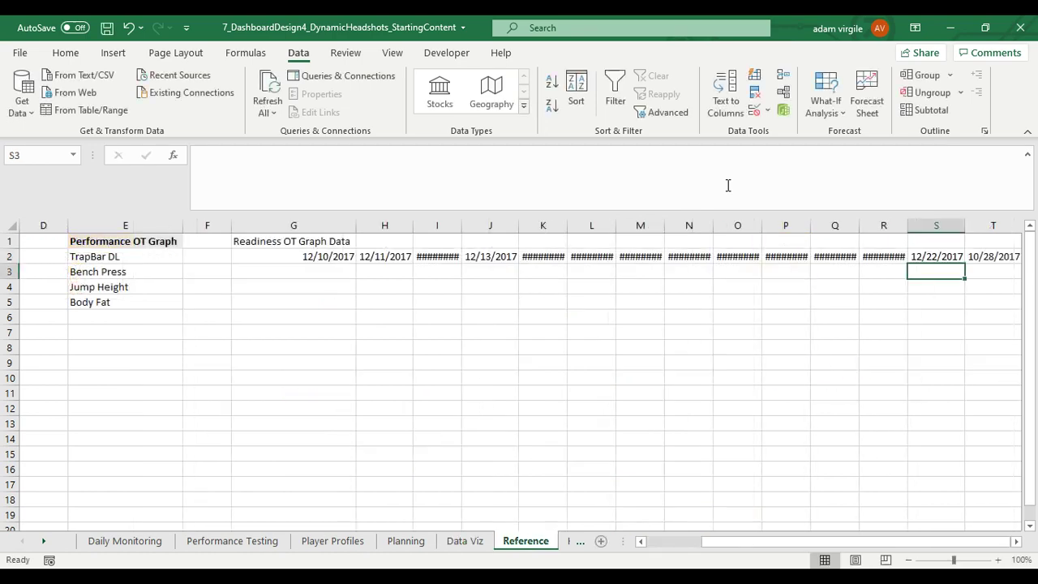
key(Up)
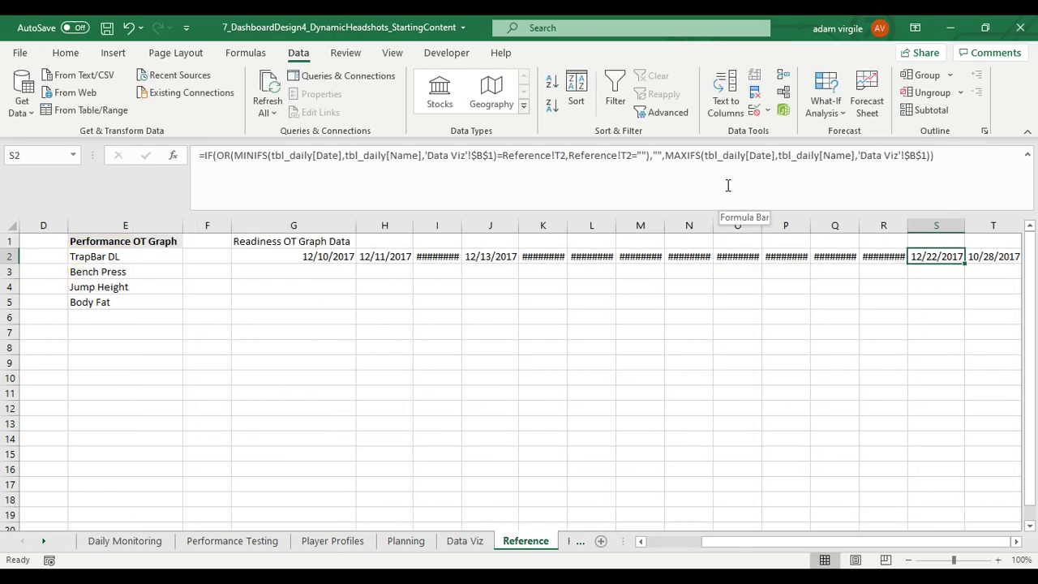
click(321, 170)
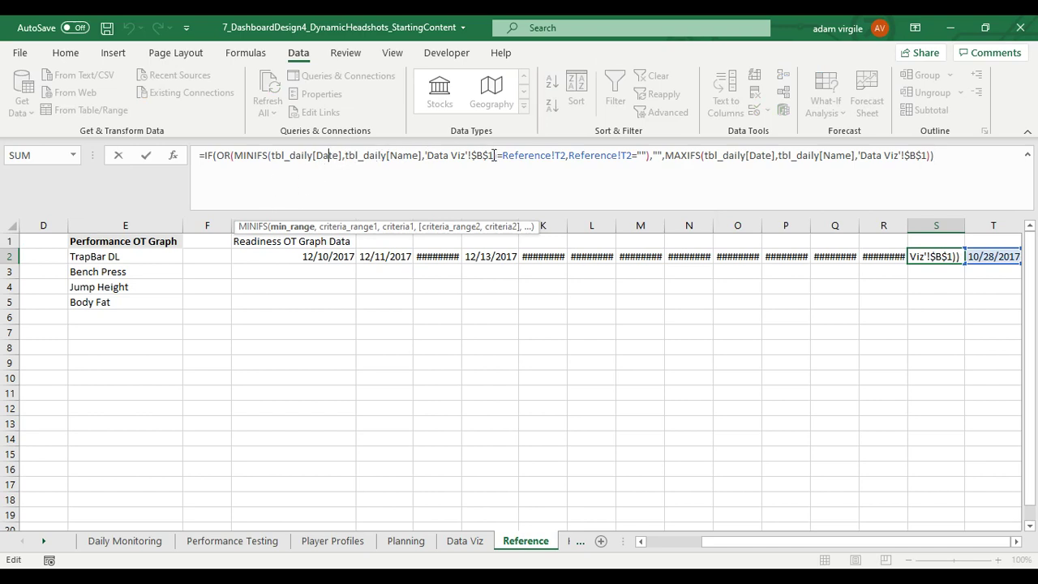
click(548, 156)
click(614, 156)
click(792, 156)
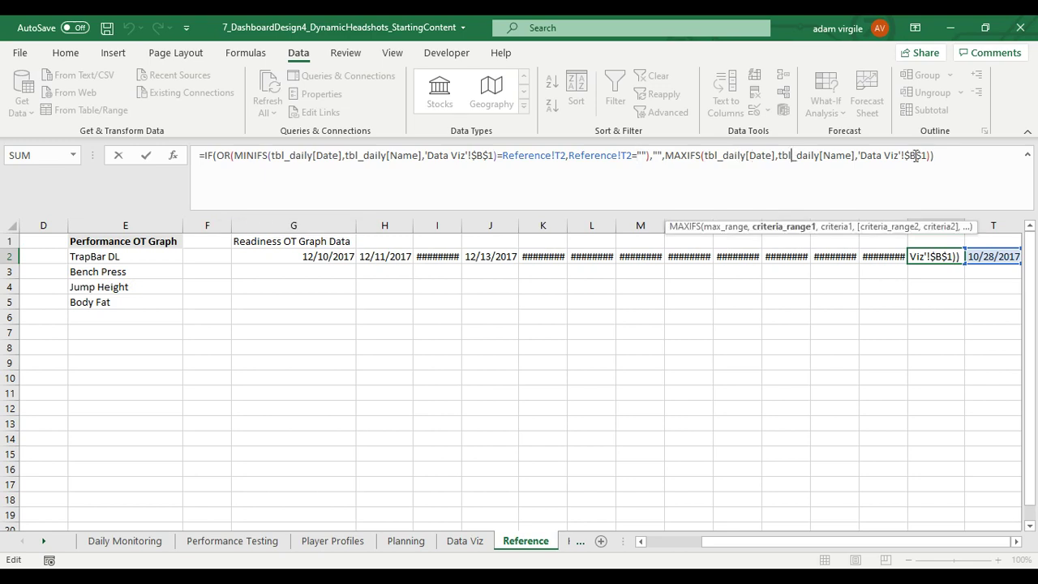
click(930, 156)
click(929, 156)
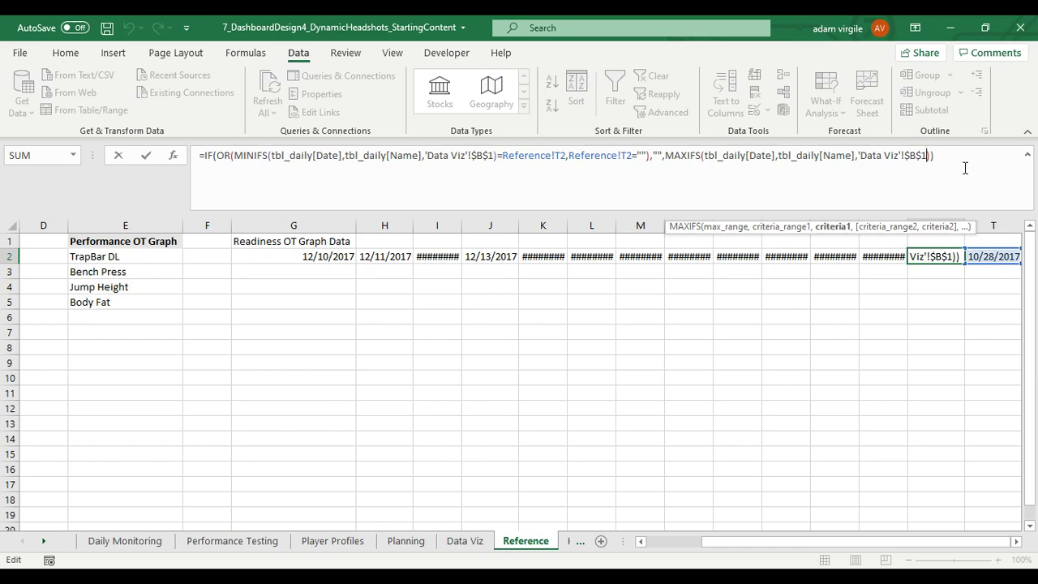
click(328, 156)
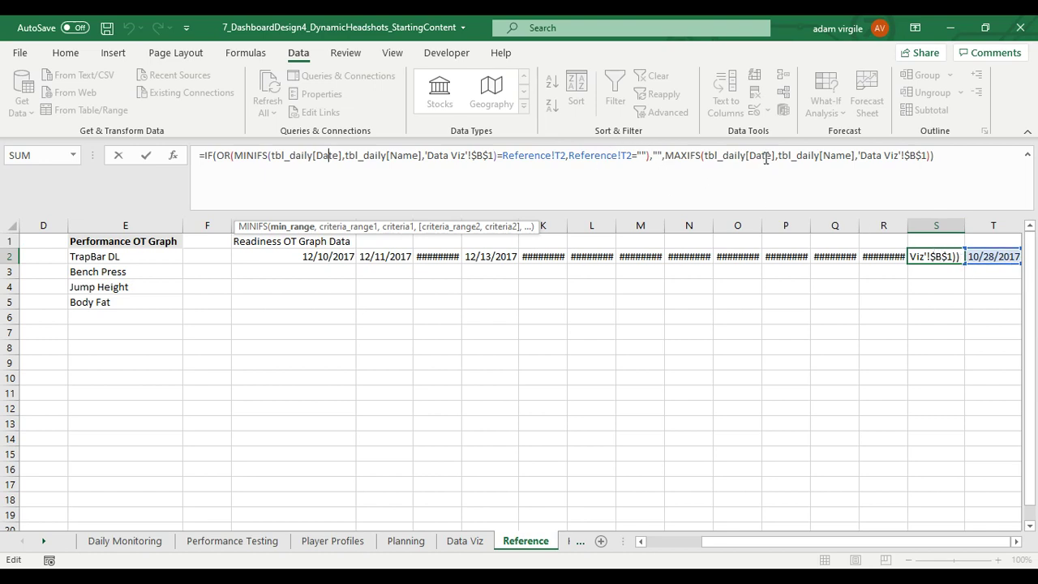
Add the criterion tbl_daily[Date],"<"&T2 to S2's MAXIFS and commit it
click(927, 158)
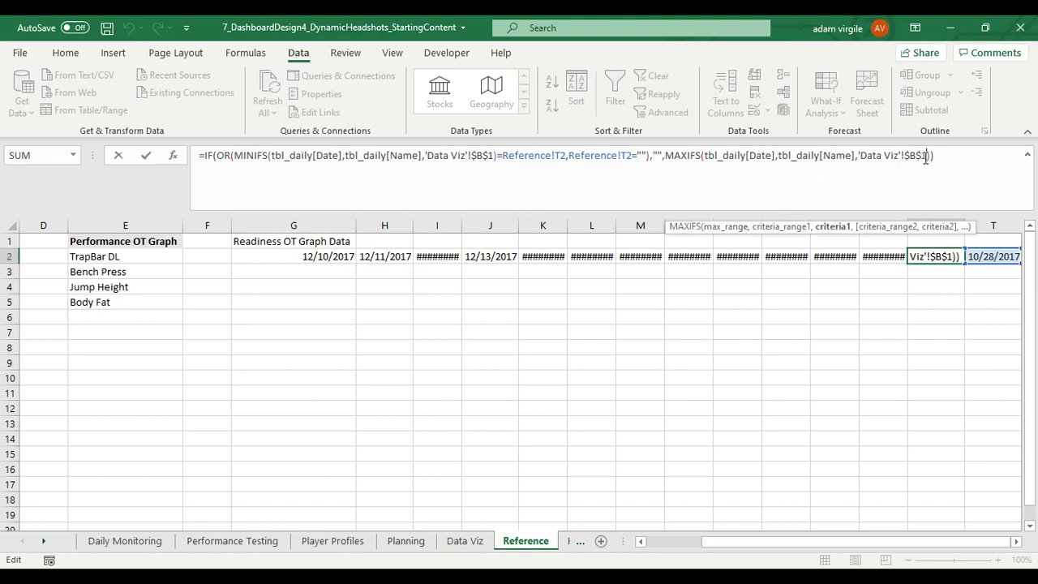
text(,)
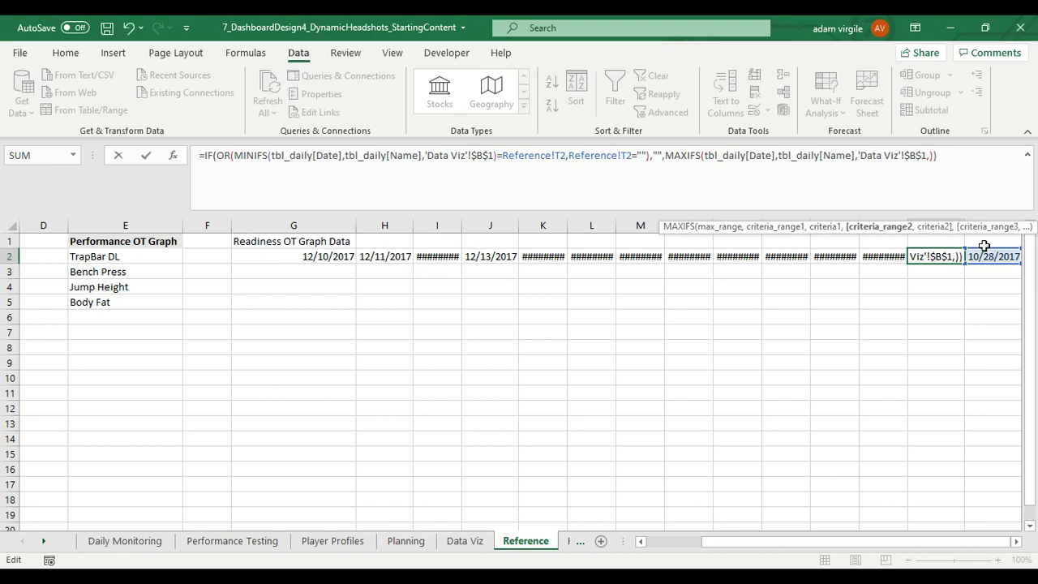
text(tbl_daily[Date)
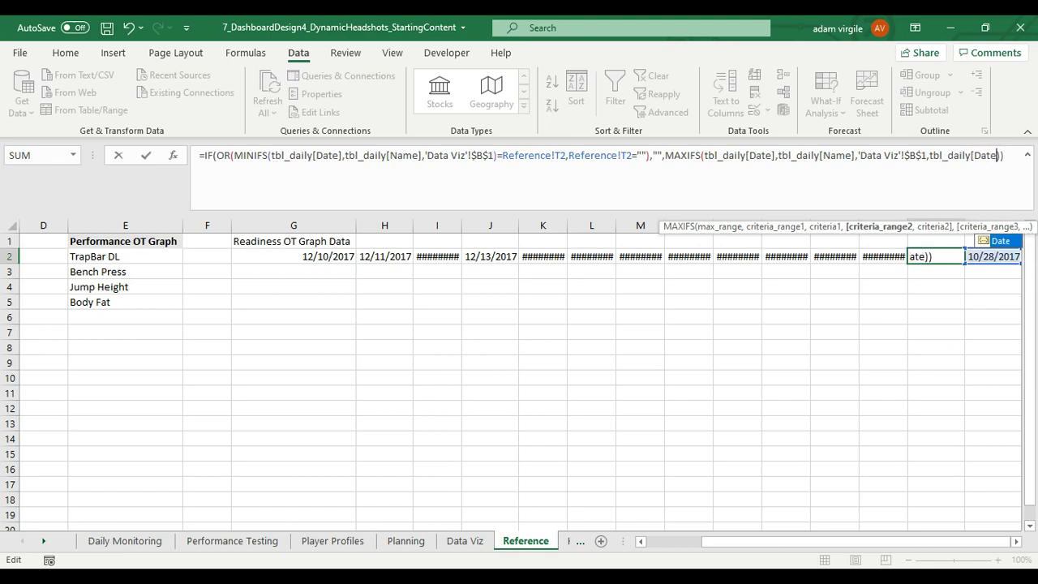
text(])
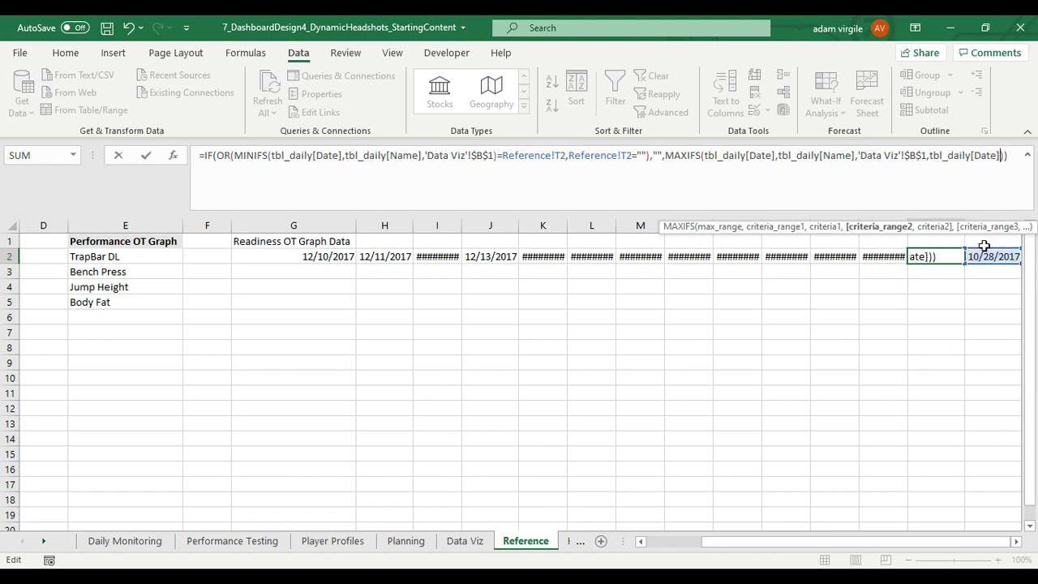
text(,)
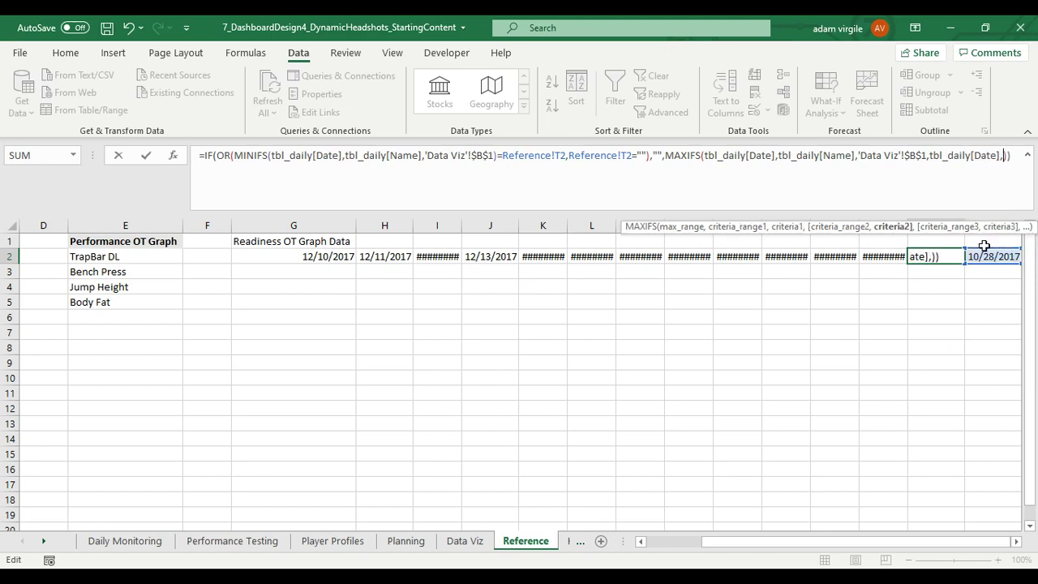
text("<"&)
click(995, 256)
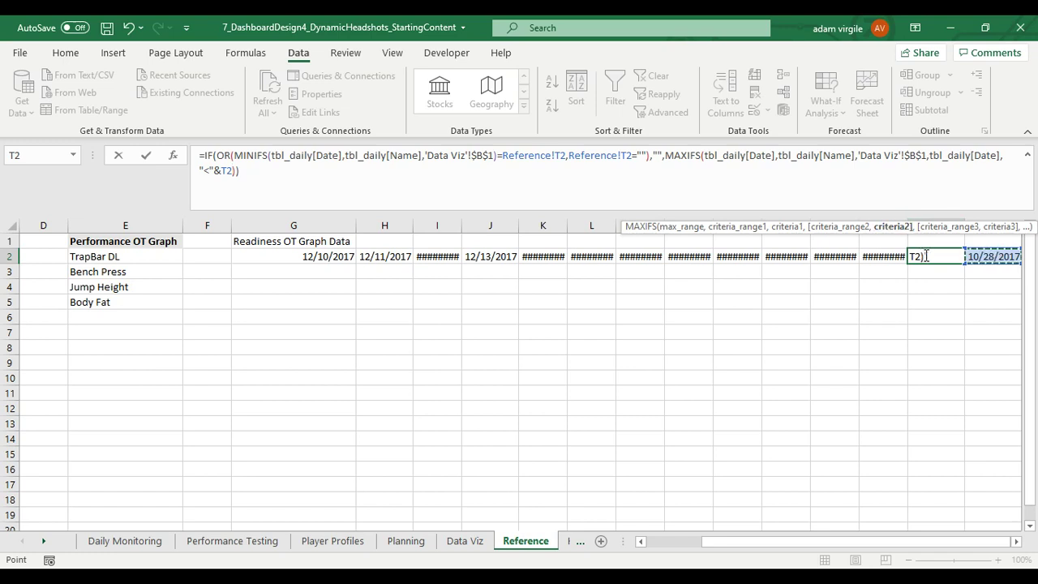
text()))
key(Return)
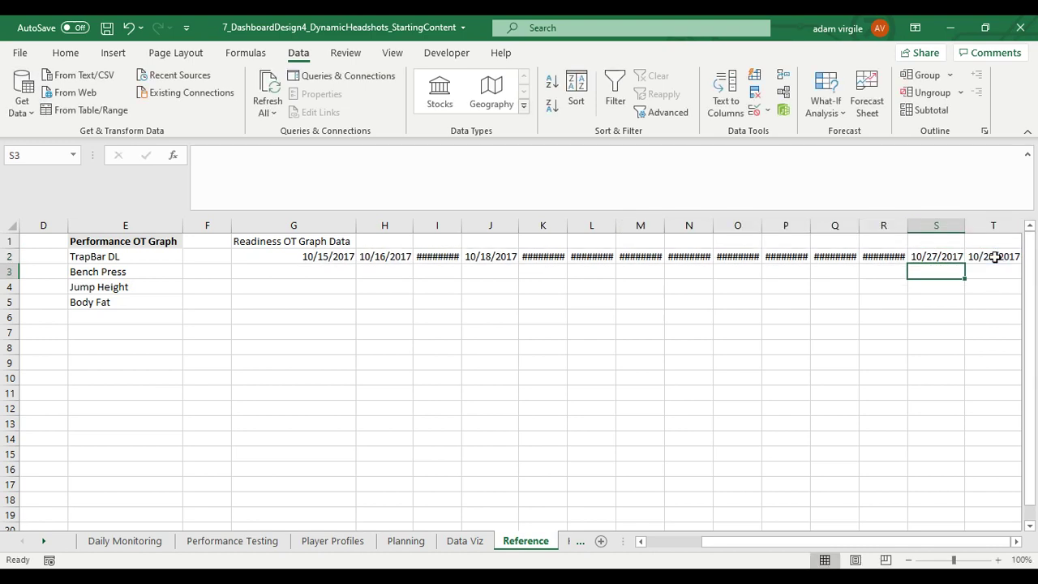
Copy S2's IF/MAXIFS date formula and begin pasting it leftward along row 2
key(Up)
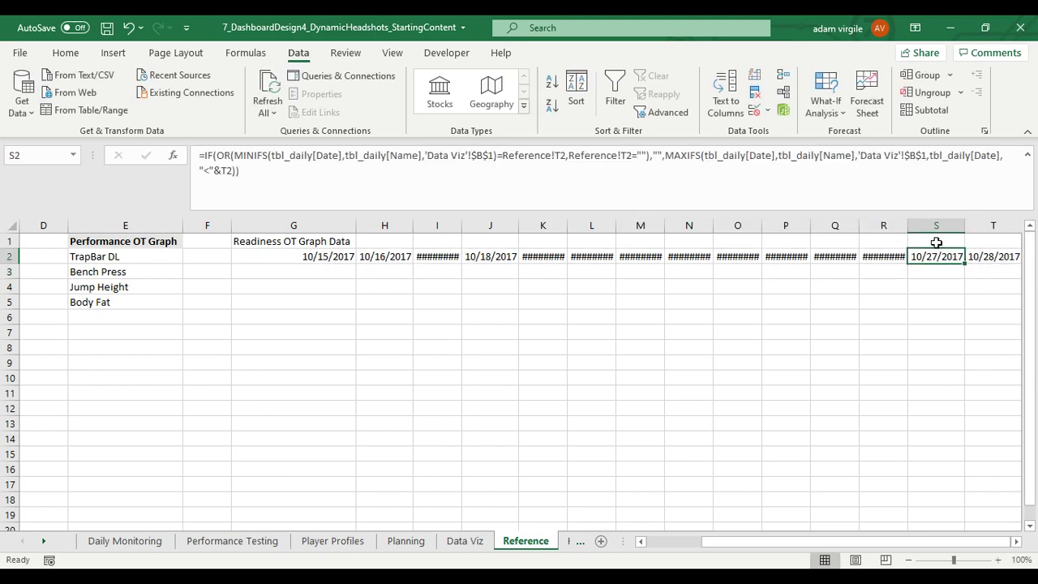
key(ctrl+c)
click(888, 256)
key(ctrl+v)
click(831, 256)
click(792, 256)
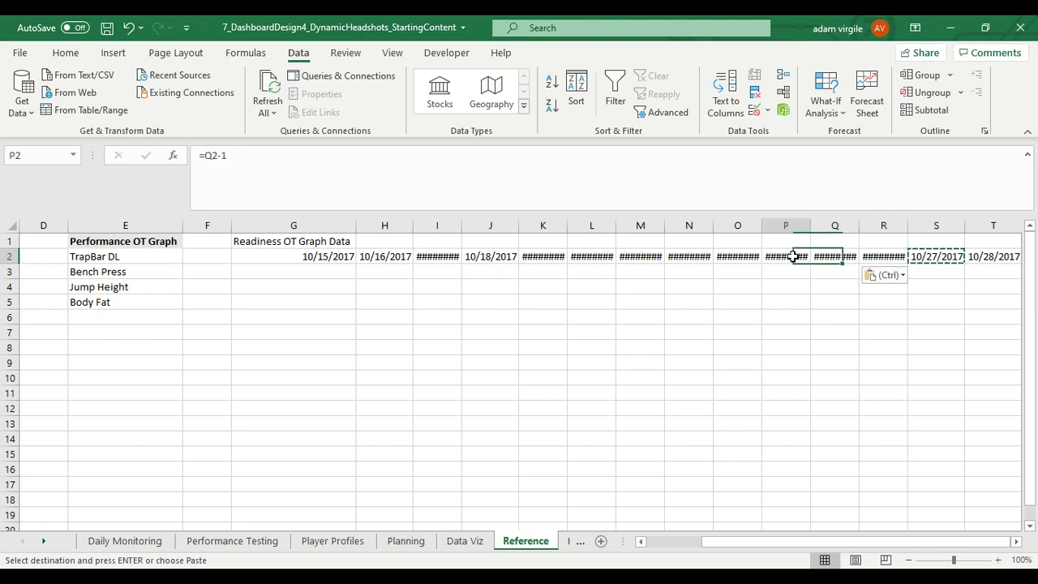
Autofit columns R through I so the row 2 dates display fully
click(884, 225)
double_click(908, 225)
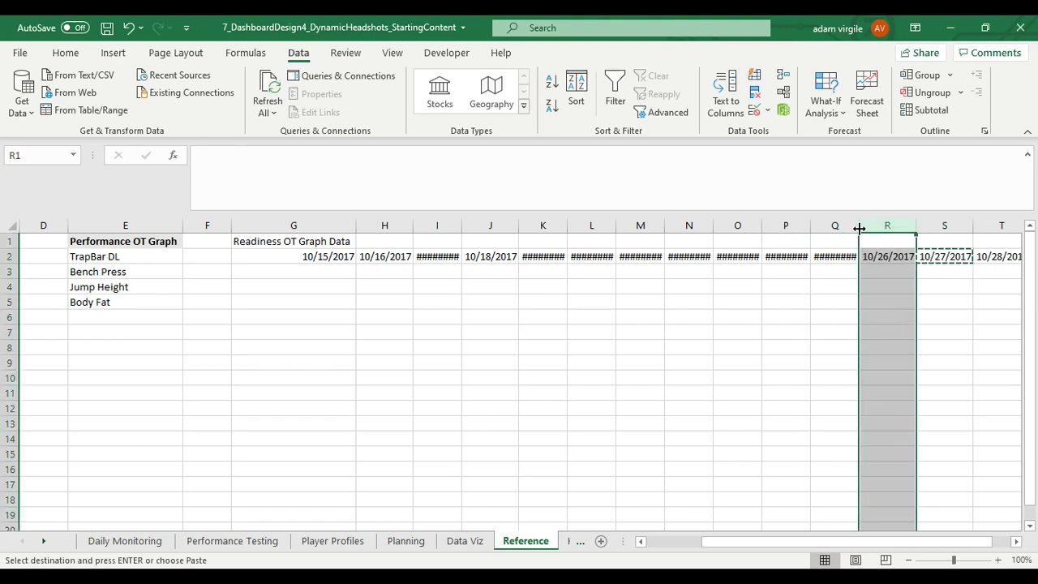
double_click(858, 228)
double_click(810, 226)
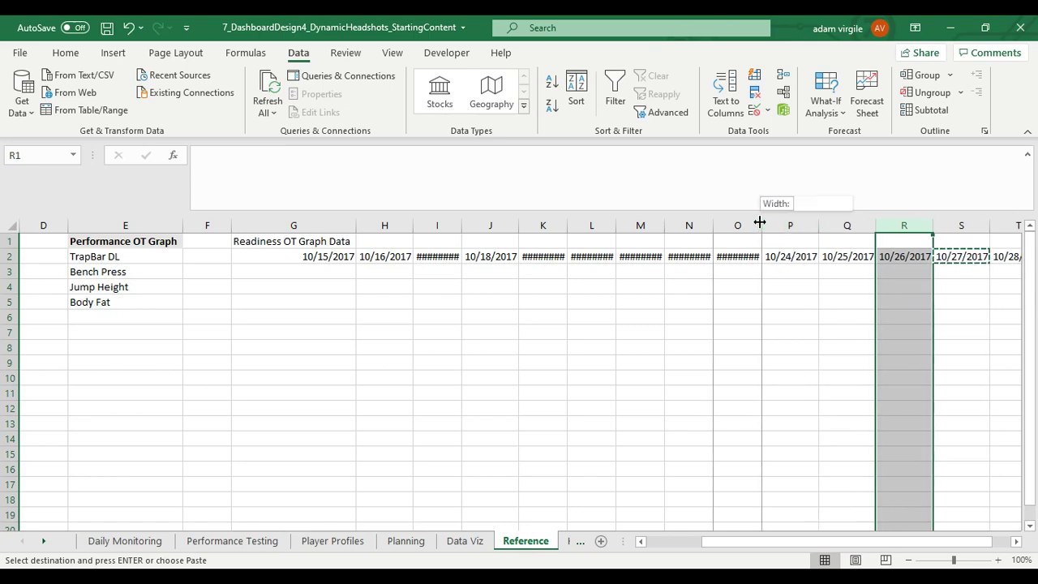
double_click(760, 224)
double_click(713, 225)
double_click(665, 224)
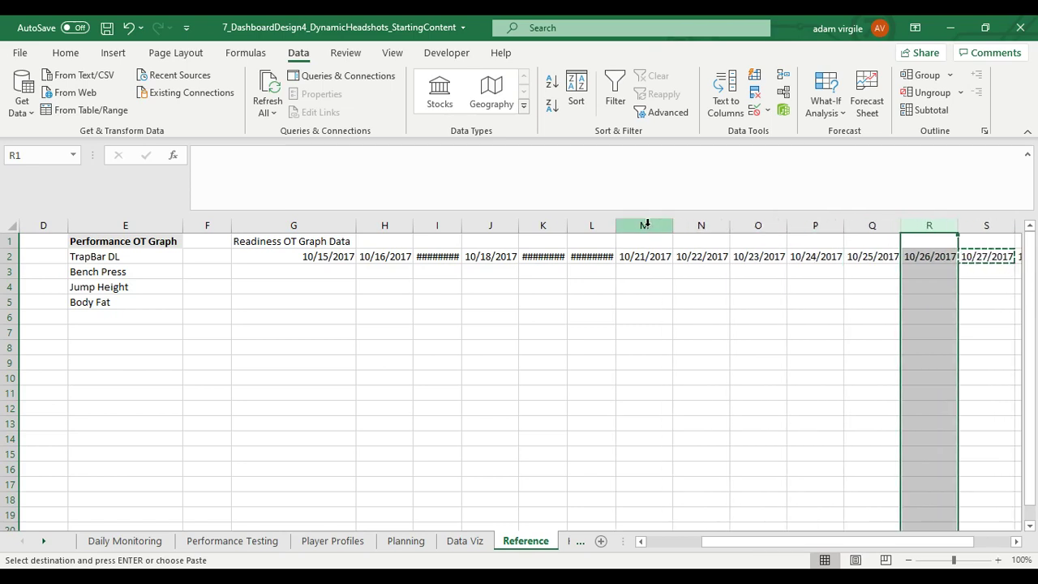
double_click(615, 224)
double_click(567, 224)
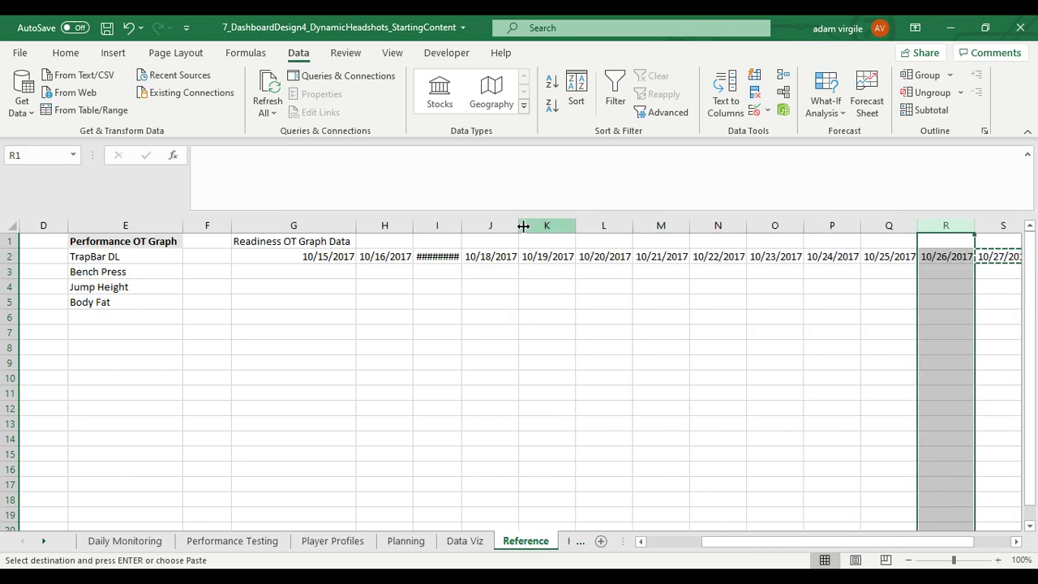
double_click(462, 226)
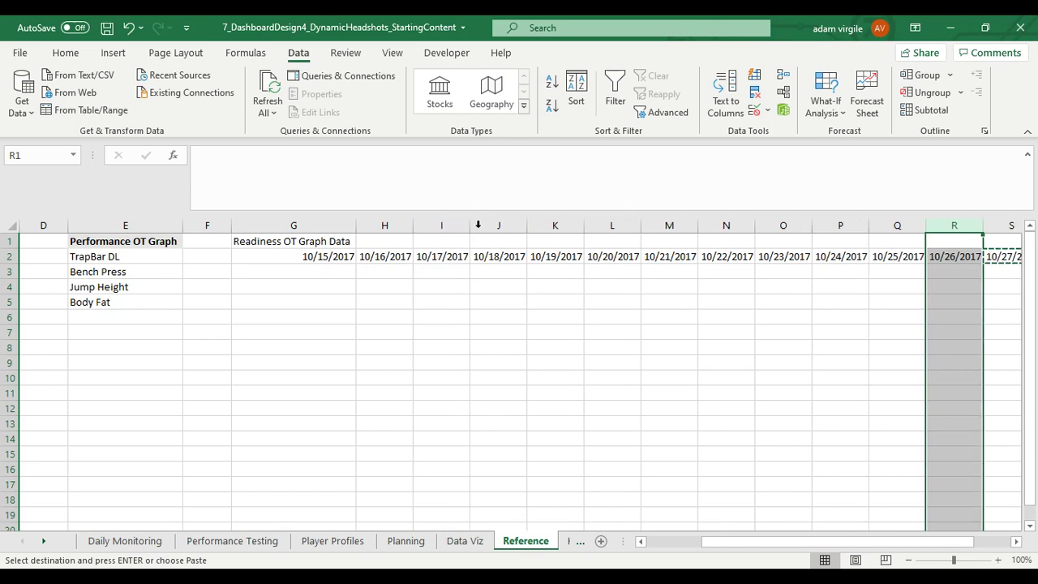
Paste S2's formula into each cell from R2 back to K2
click(999, 254)
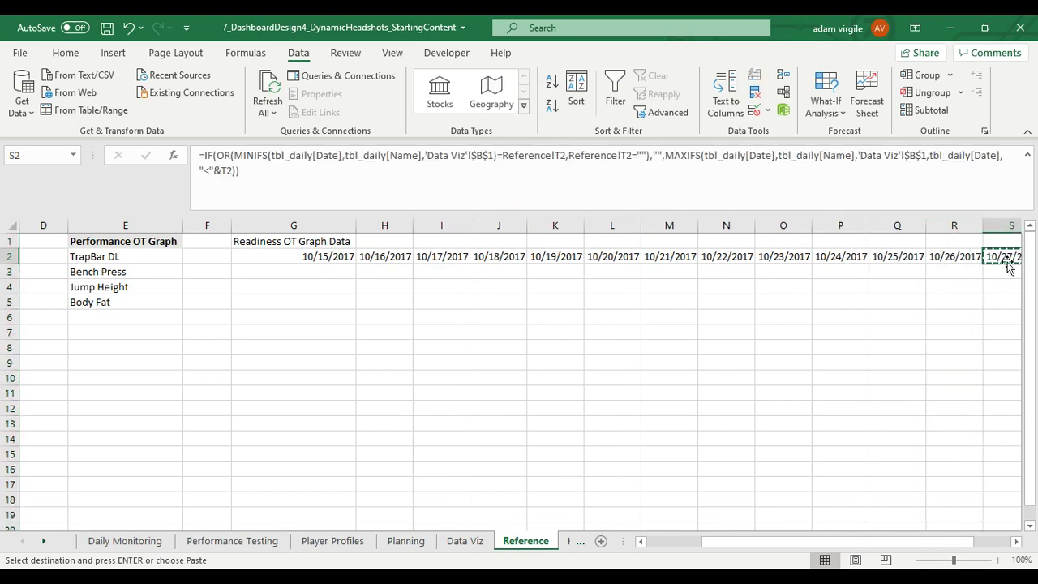
click(979, 265)
key(ctrl+v)
click(912, 256)
key(ctrl+v)
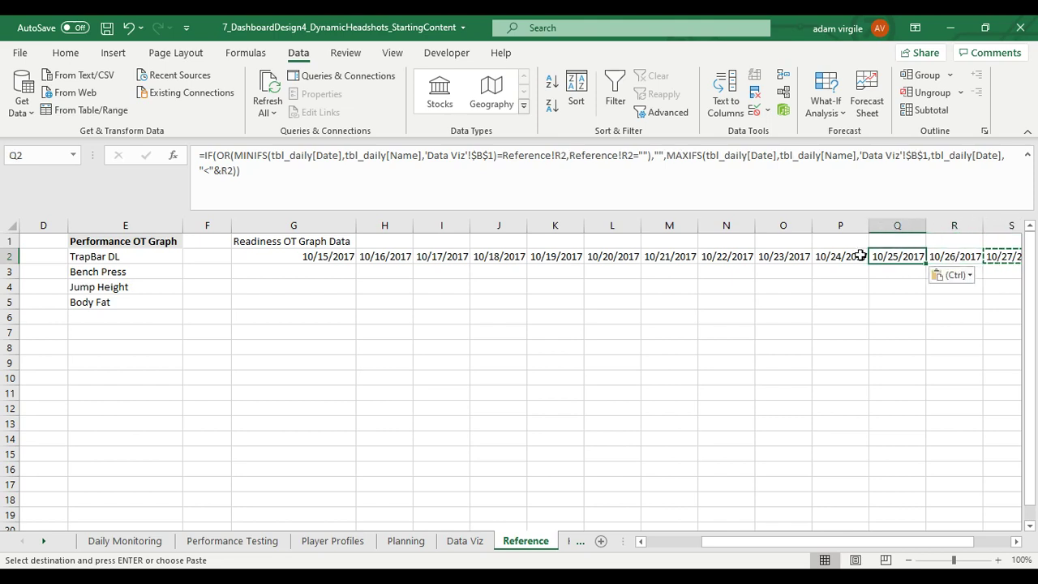
click(851, 256)
key(ctrl+v)
click(787, 258)
key(ctrl+v)
click(733, 258)
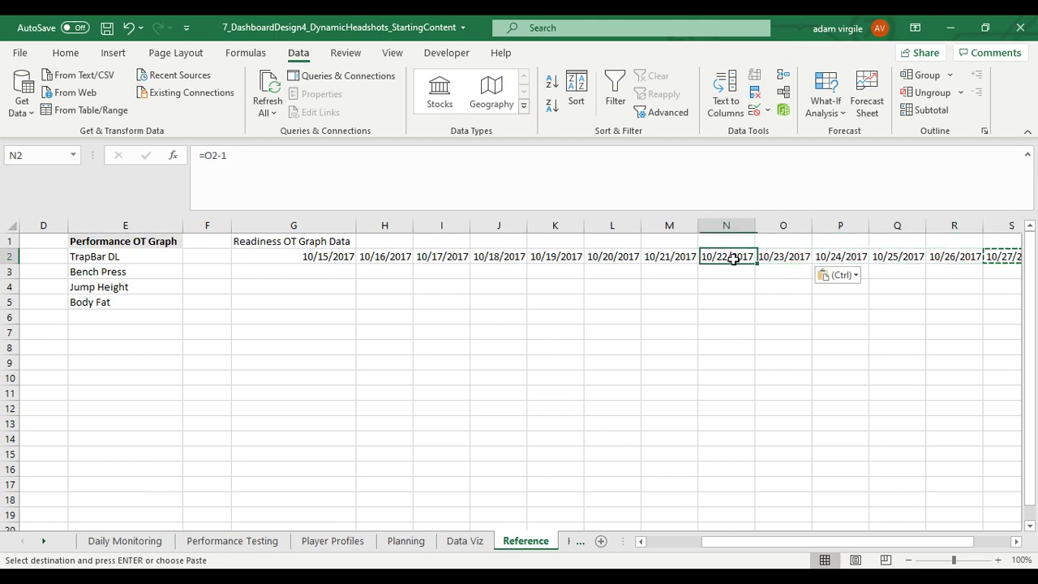
key(ctrl+v)
click(648, 257)
key(ctrl+v)
click(614, 259)
key(ctrl+v)
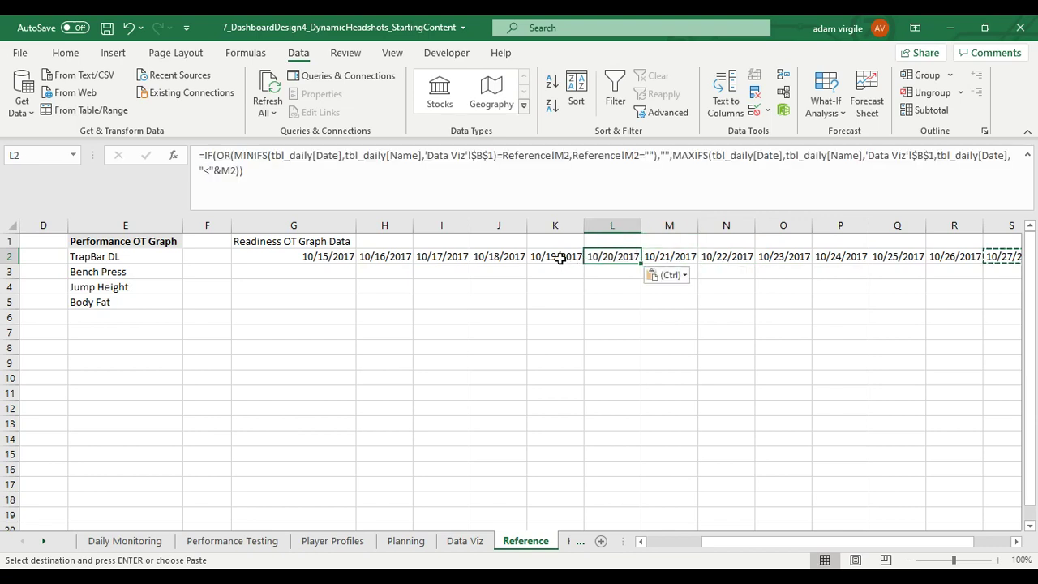
click(559, 258)
key(ctrl+v)
Paste it into J2 through G2, then select the blank cells G2:I2
click(481, 258)
key(ctrl+v)
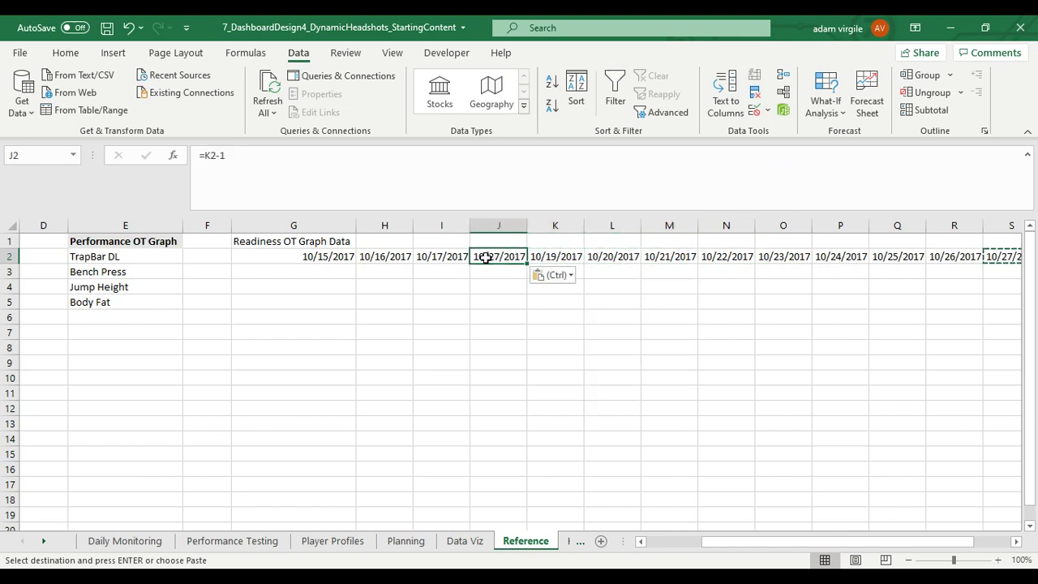
click(440, 256)
key(ctrl+v)
click(394, 257)
key(ctrl+v)
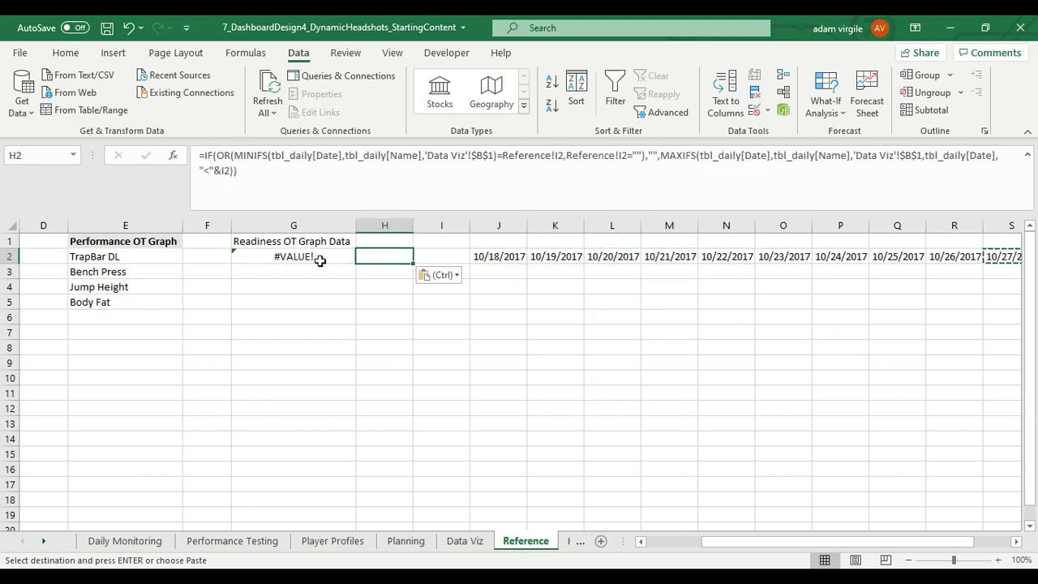
click(318, 259)
key(ctrl+v)
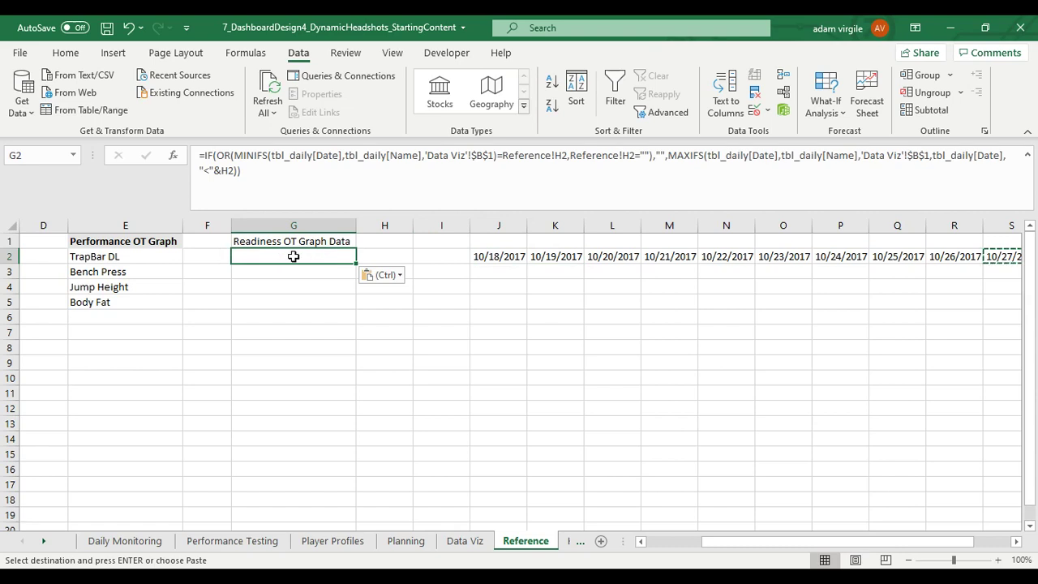
click(513, 260)
drag(438, 258, 349, 259)
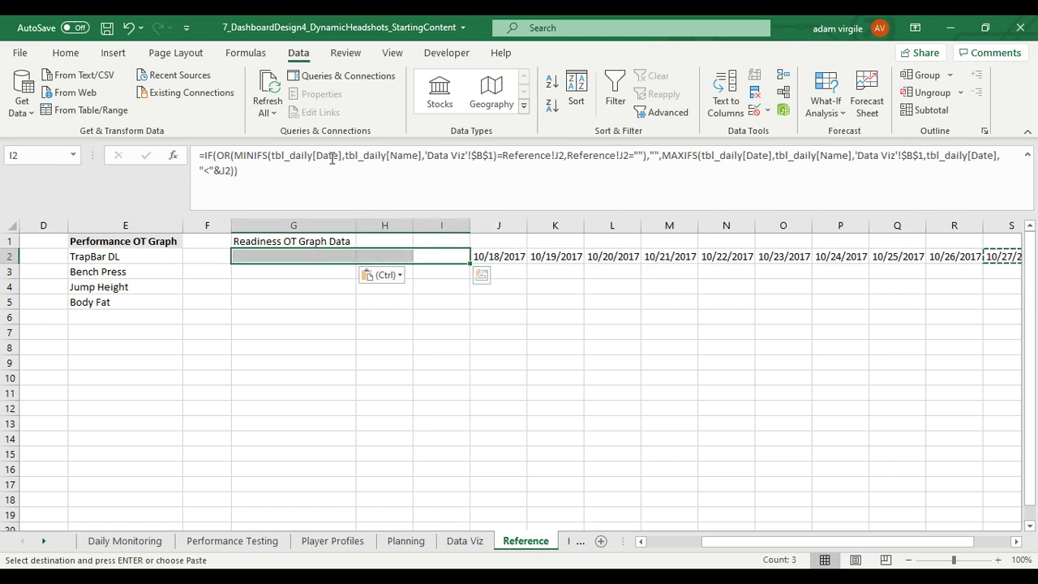
click(502, 255)
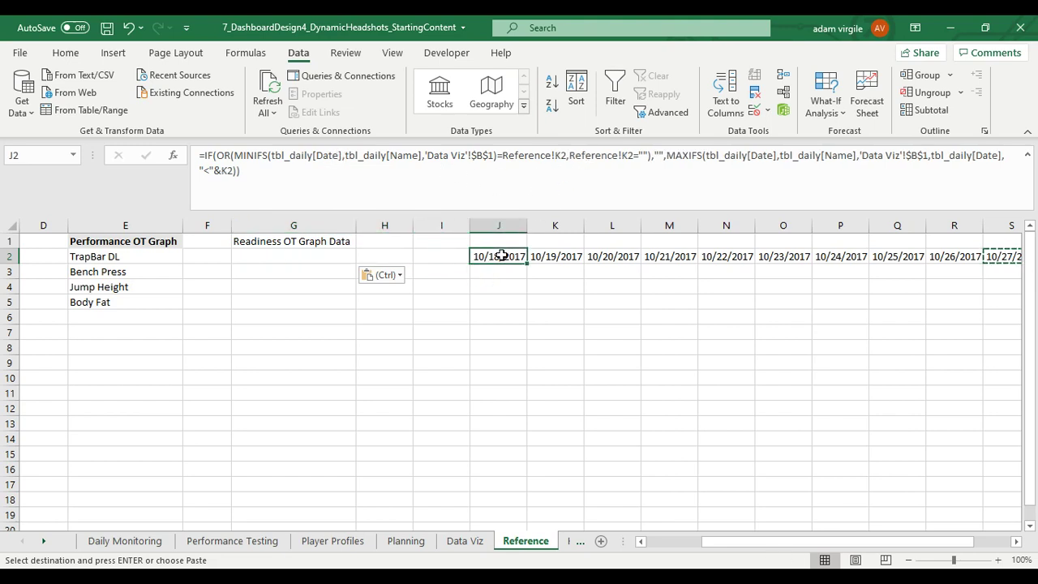
click(451, 255)
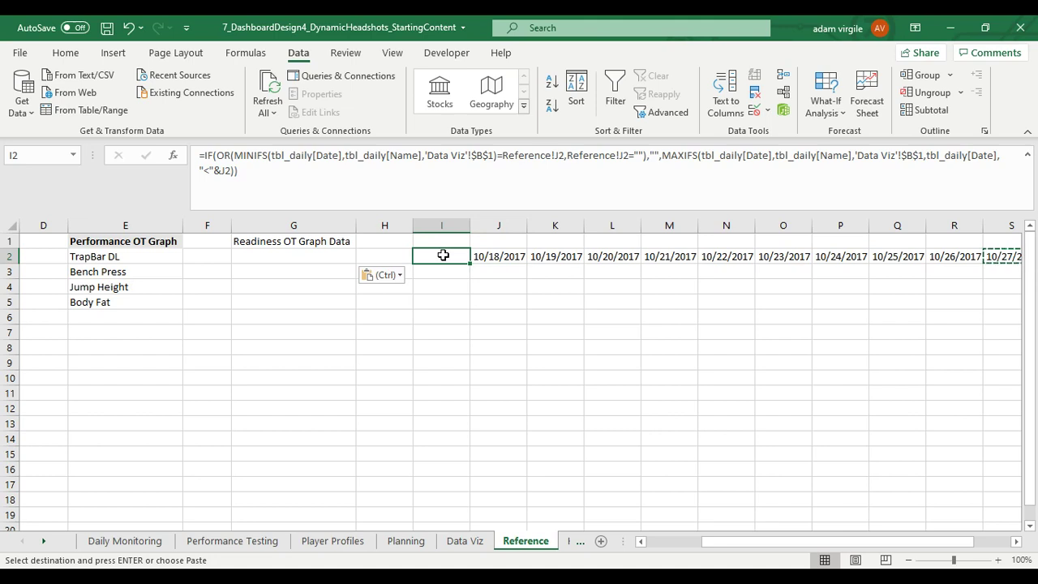
click(509, 258)
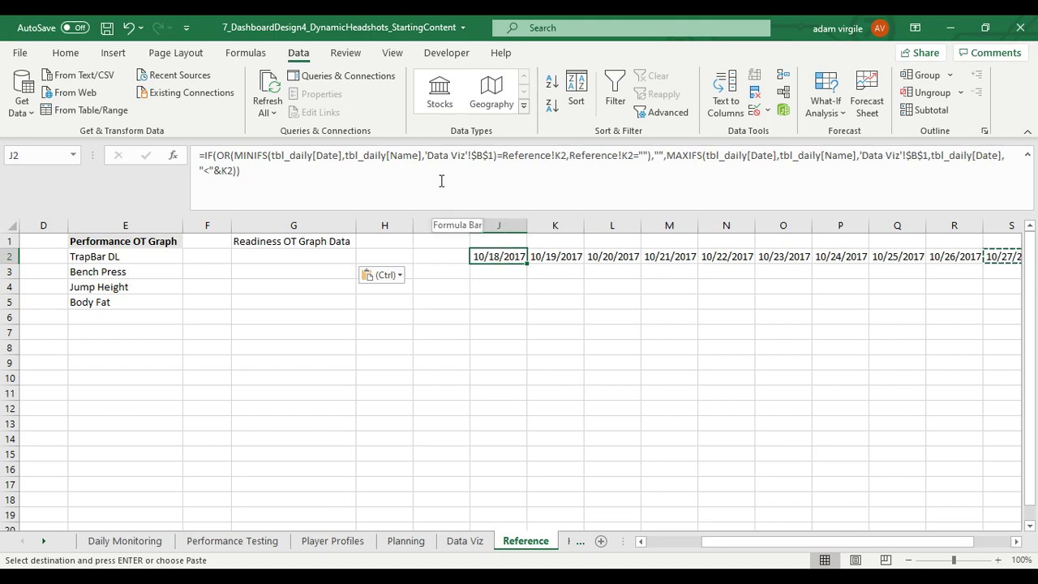
click(447, 261)
click(393, 256)
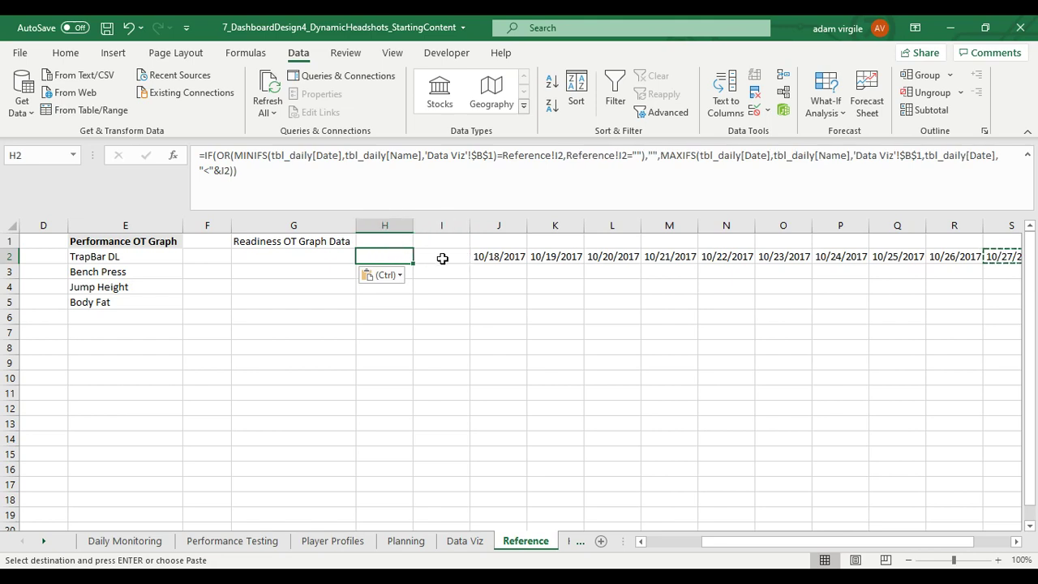
click(340, 258)
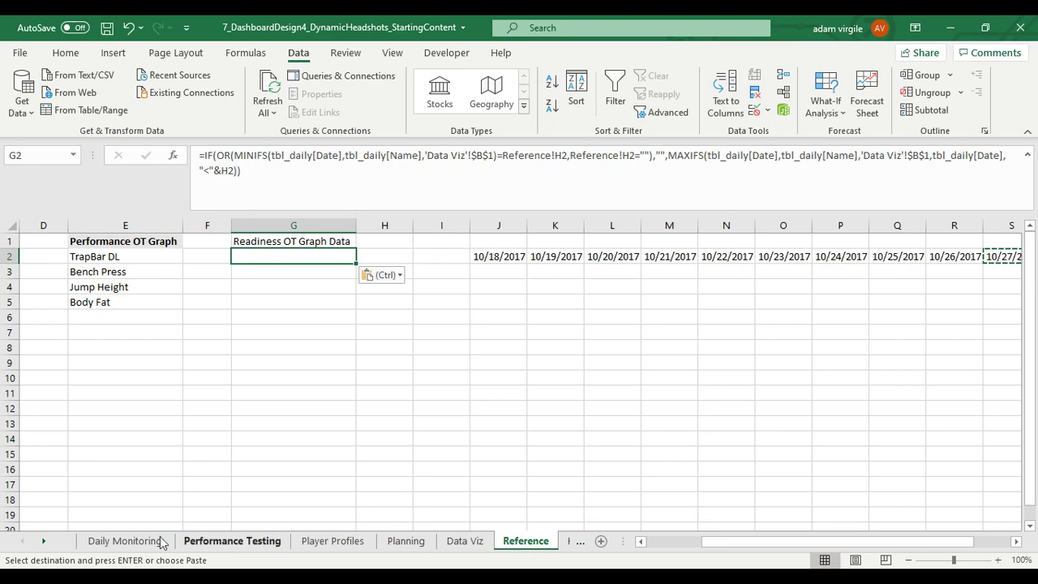
Check the player's earliest Daily Monitoring entry, inspect J2's formula, and cancel the pending copy
click(126, 541)
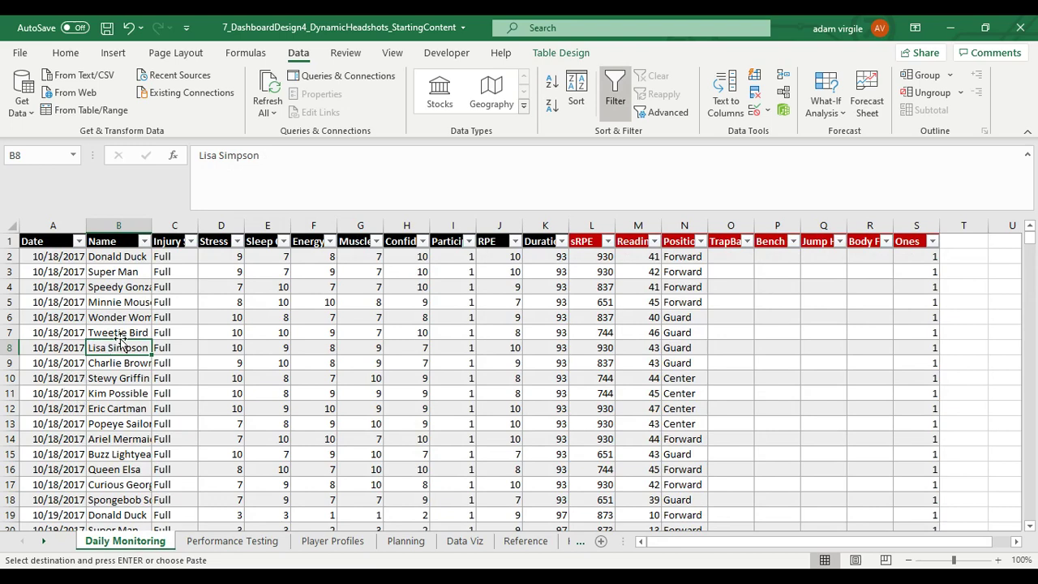
drag(122, 348, 59, 348)
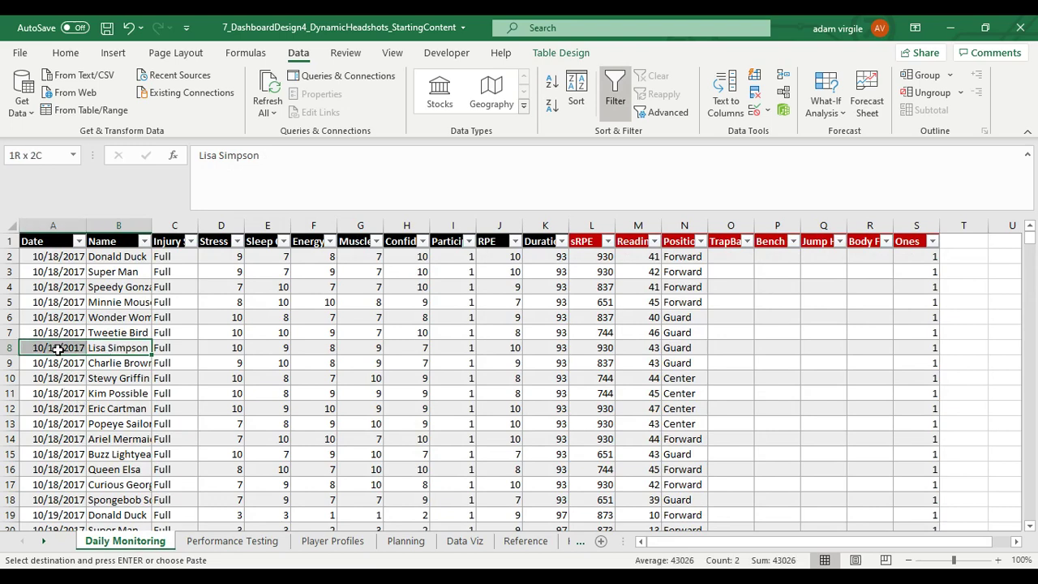
click(456, 543)
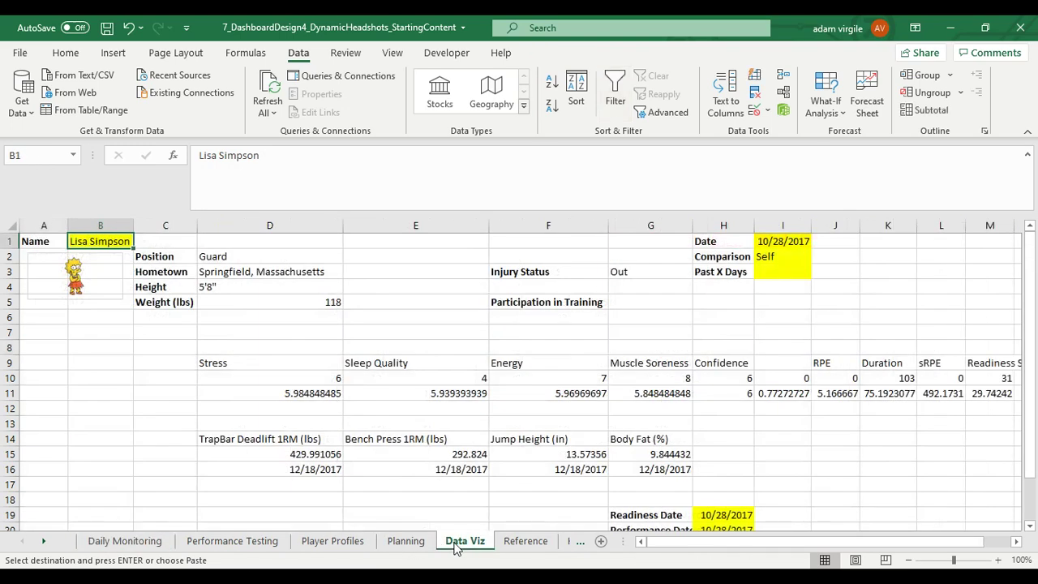
click(523, 541)
click(514, 258)
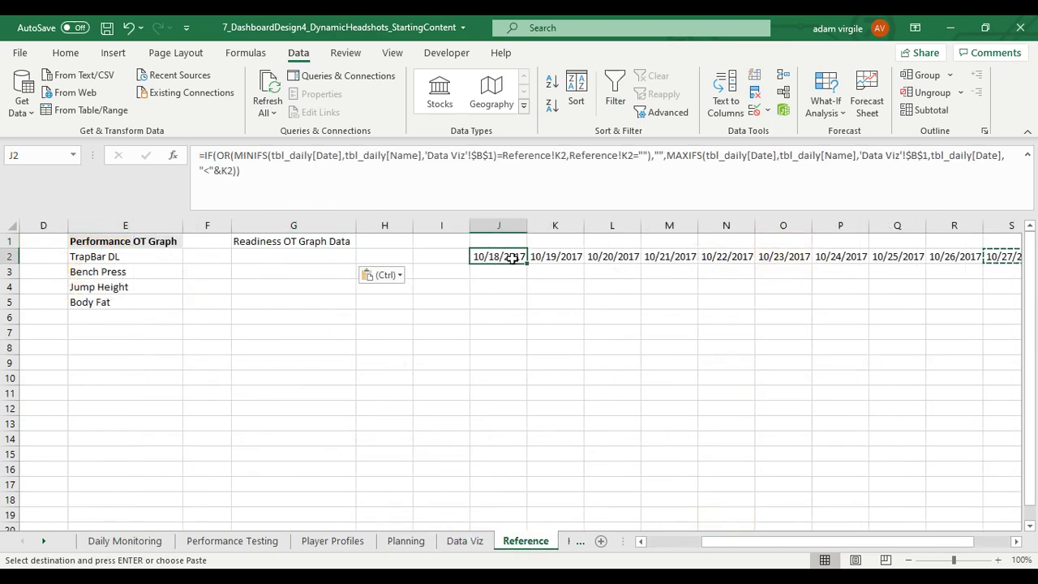
key(Escape)
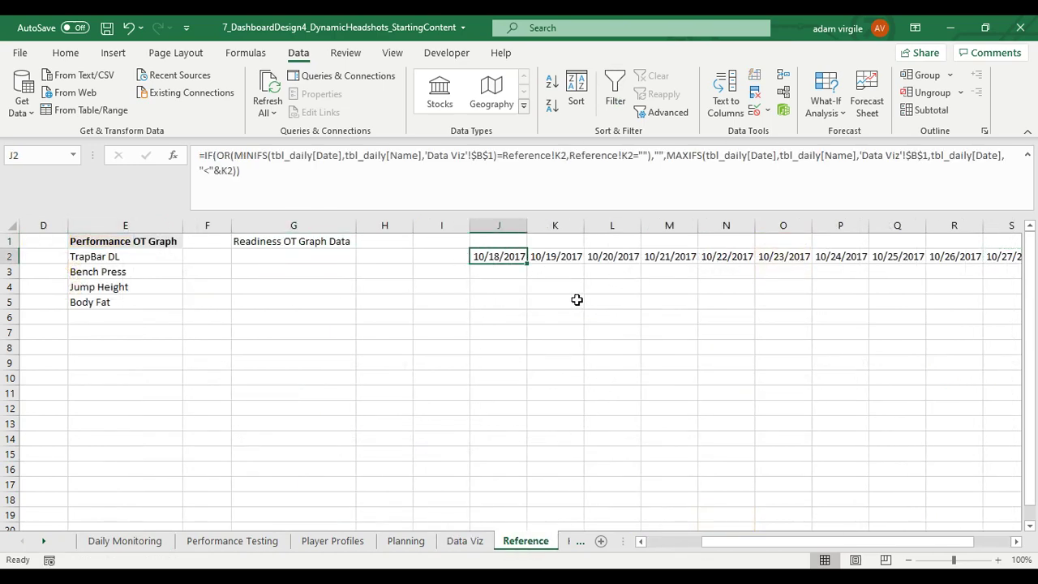
Enter 12/15/2017 as the Readiness Date in Data Viz H19
click(458, 545)
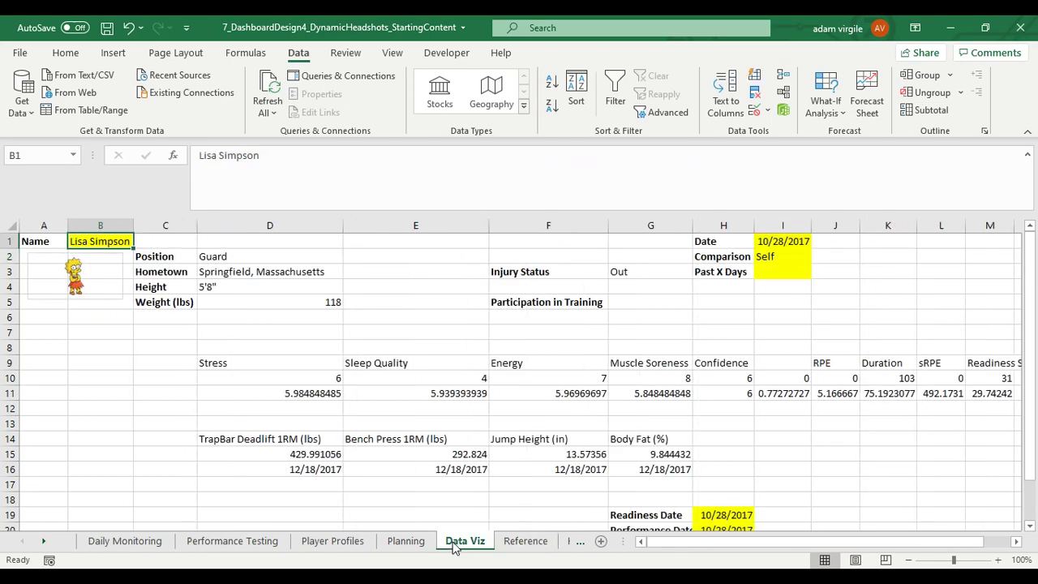
scroll(704, 497, down, 2)
click(725, 425)
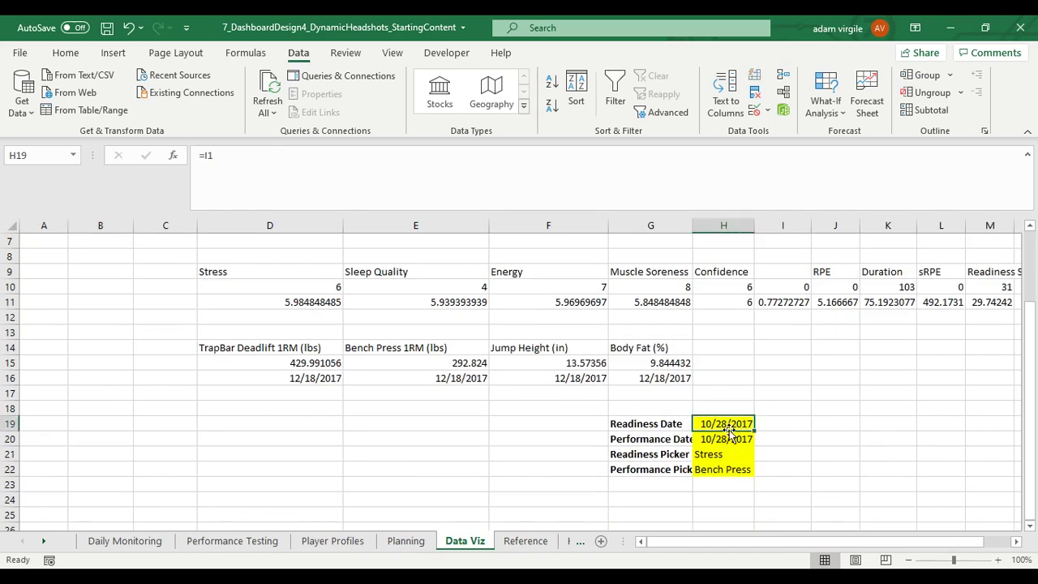
scroll(734, 445, up, 1)
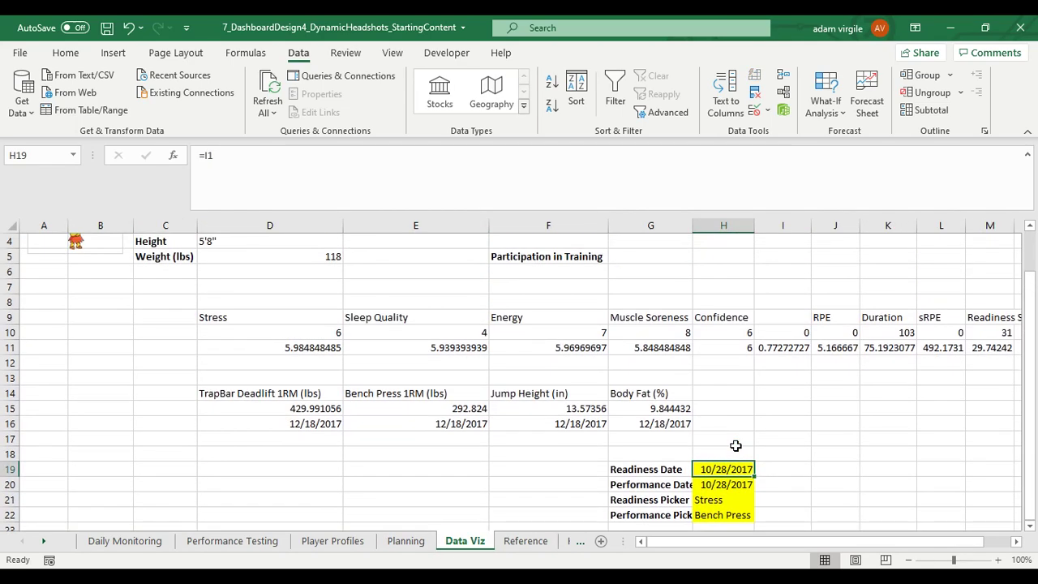
text(12/15/2017)
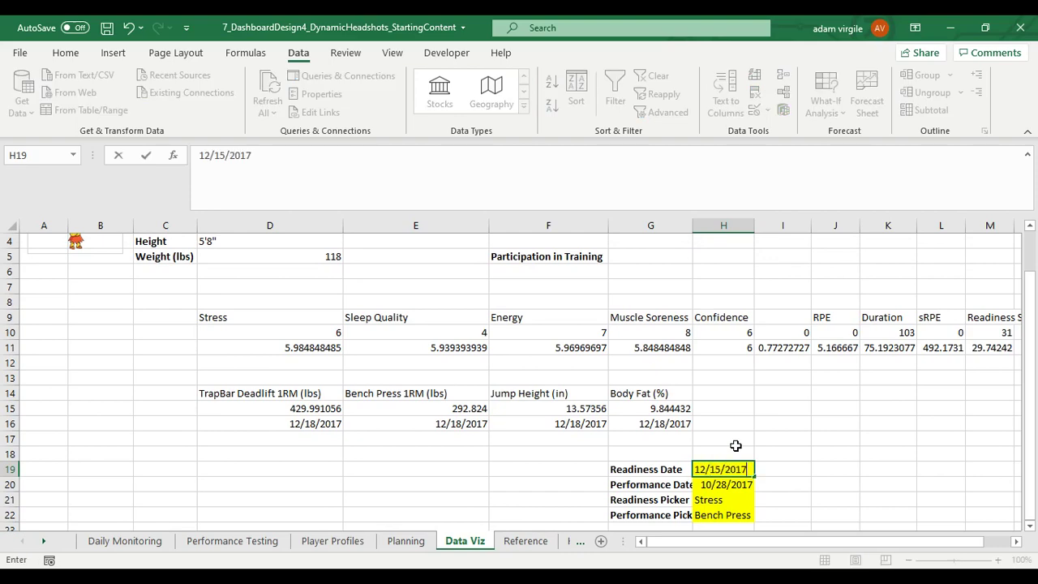
key(Return)
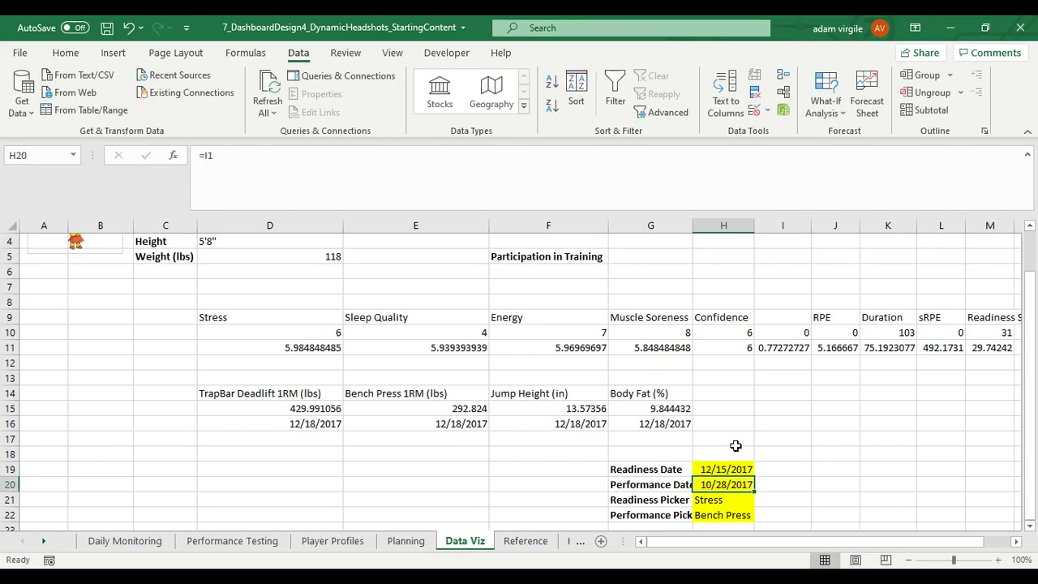
Review Reference row 2 dates from G2 through T2
click(525, 541)
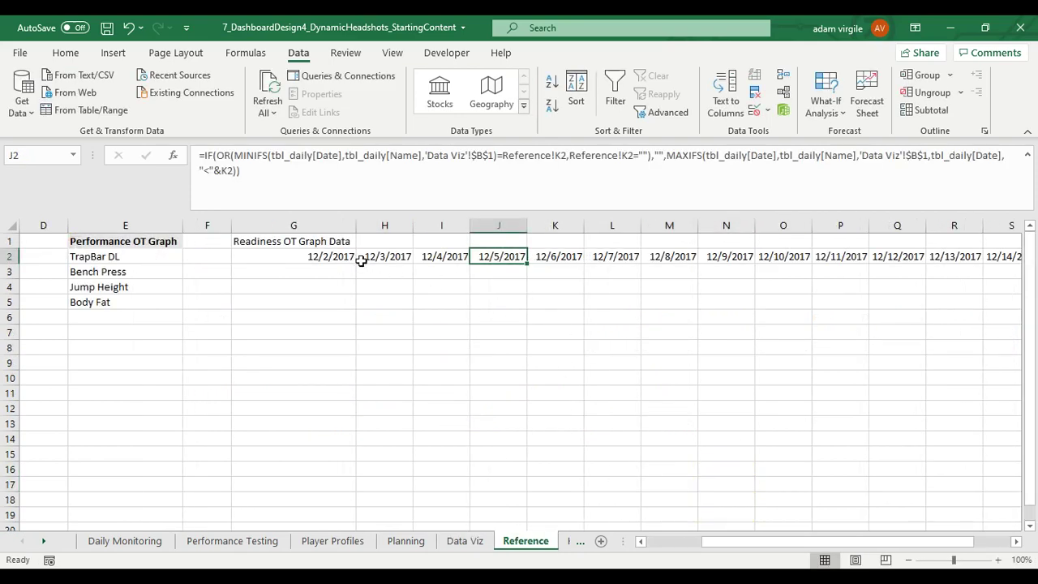
click(324, 257)
drag(325, 257, 1017, 257)
click(900, 256)
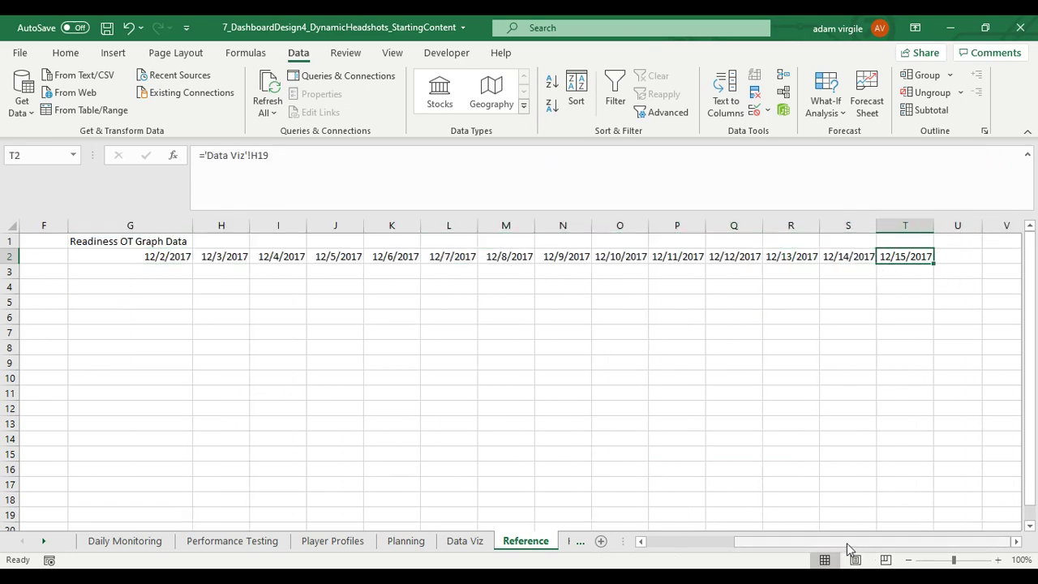
drag(848, 541, 874, 540)
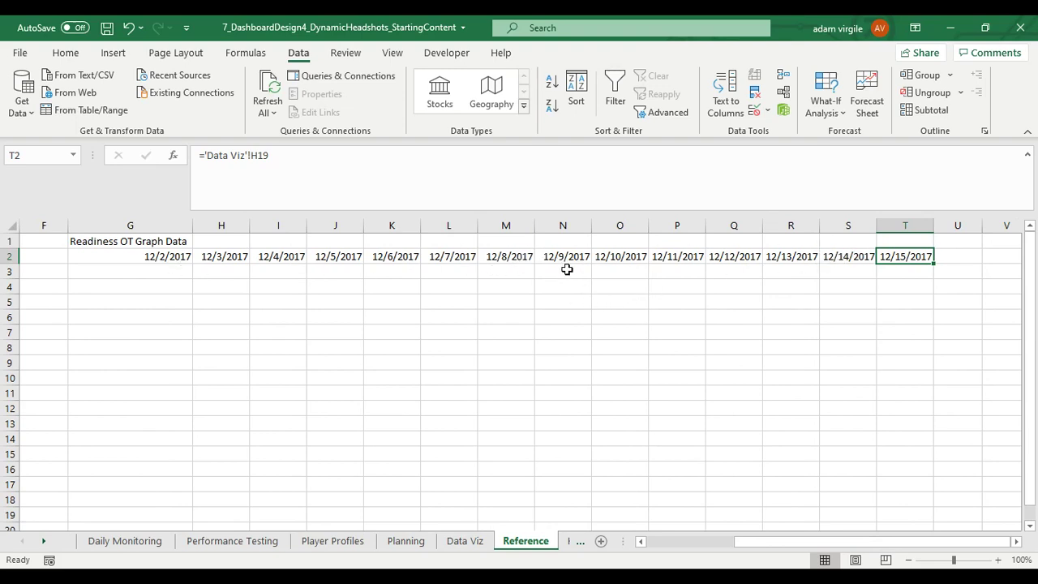
click(186, 258)
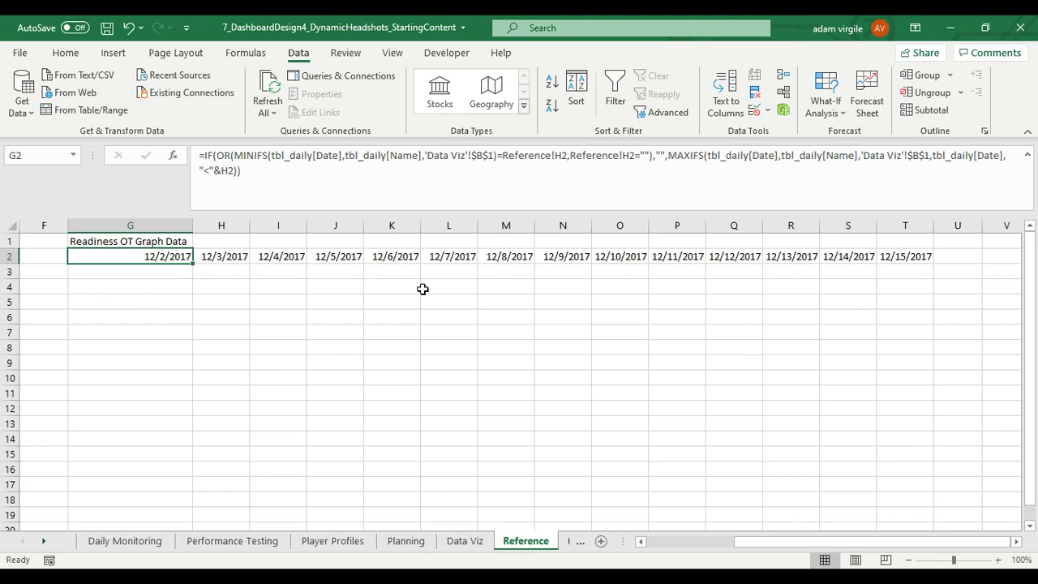
click(465, 541)
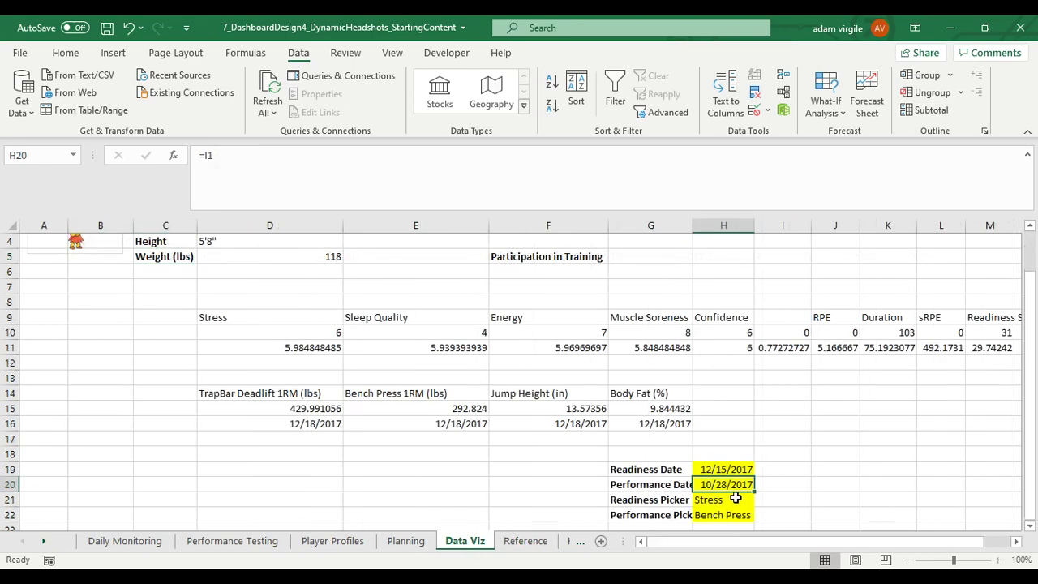
scroll(736, 494, down, 1)
click(740, 454)
click(761, 454)
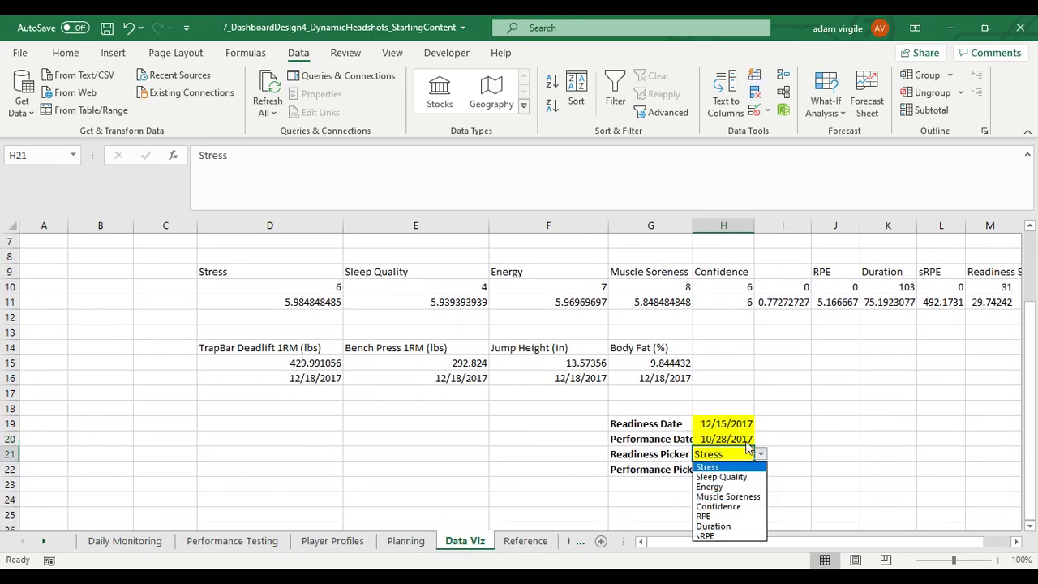
key(Escape)
click(527, 541)
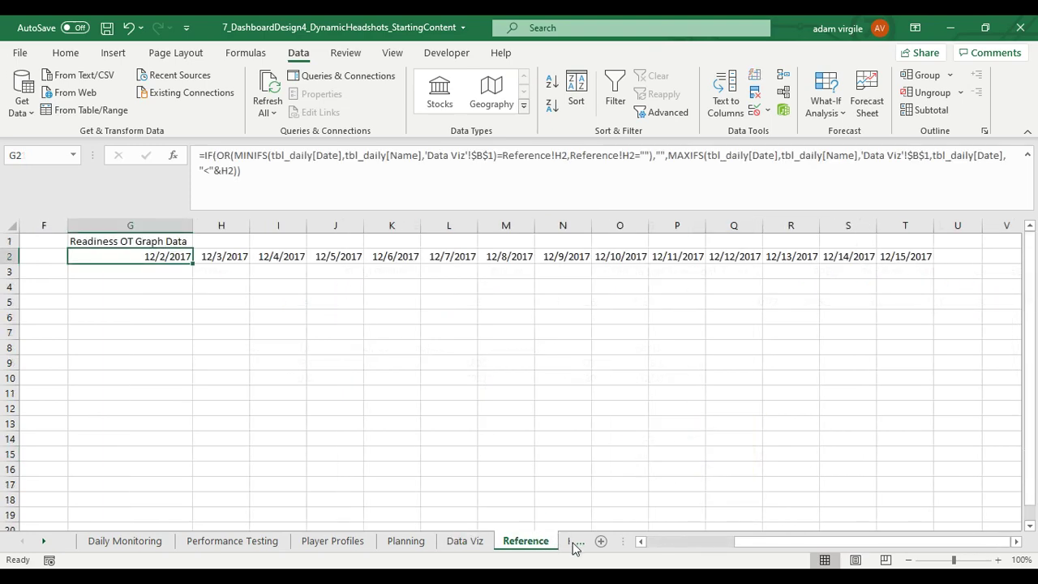